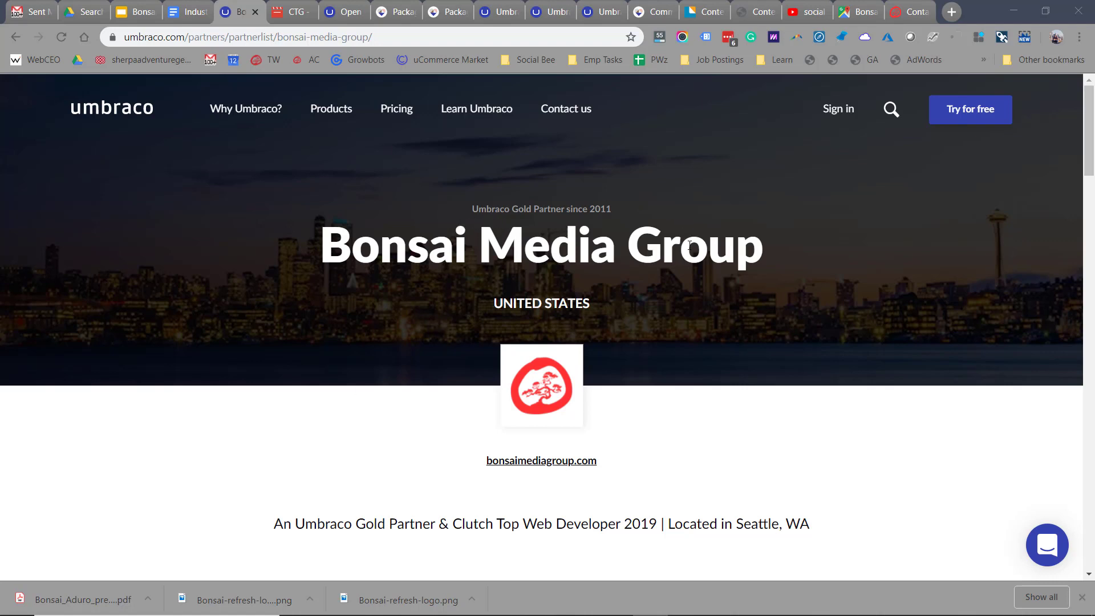
- Switch from Chrome to the full-screen Bonsai presentation's Recognition slide
key("alt+Tab")
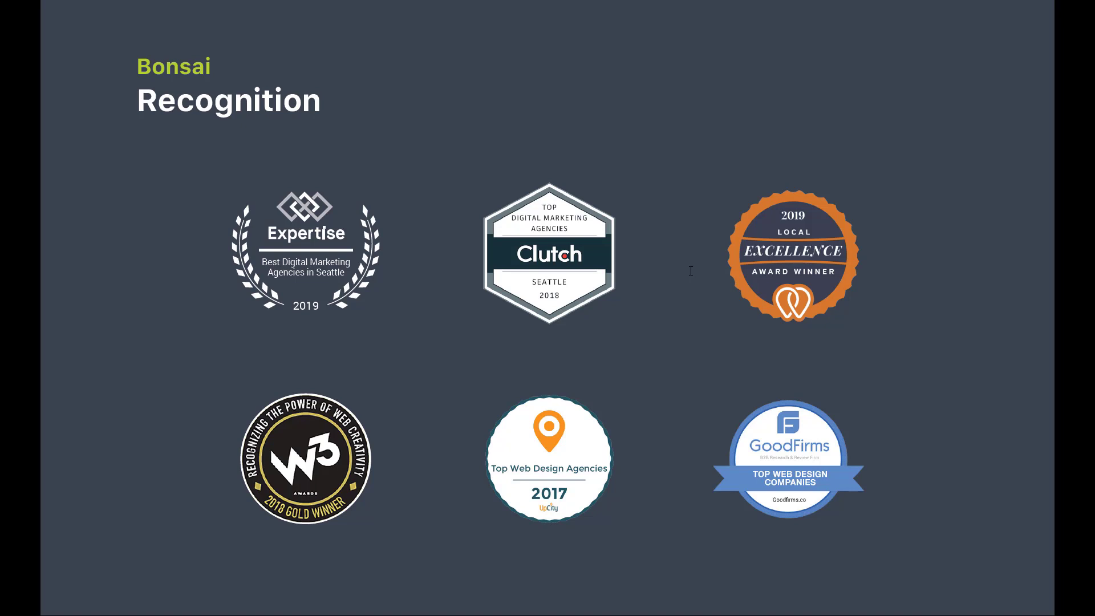
- Advance the presentation from Recognition to the Our Clients slide
left_click(671, 297)
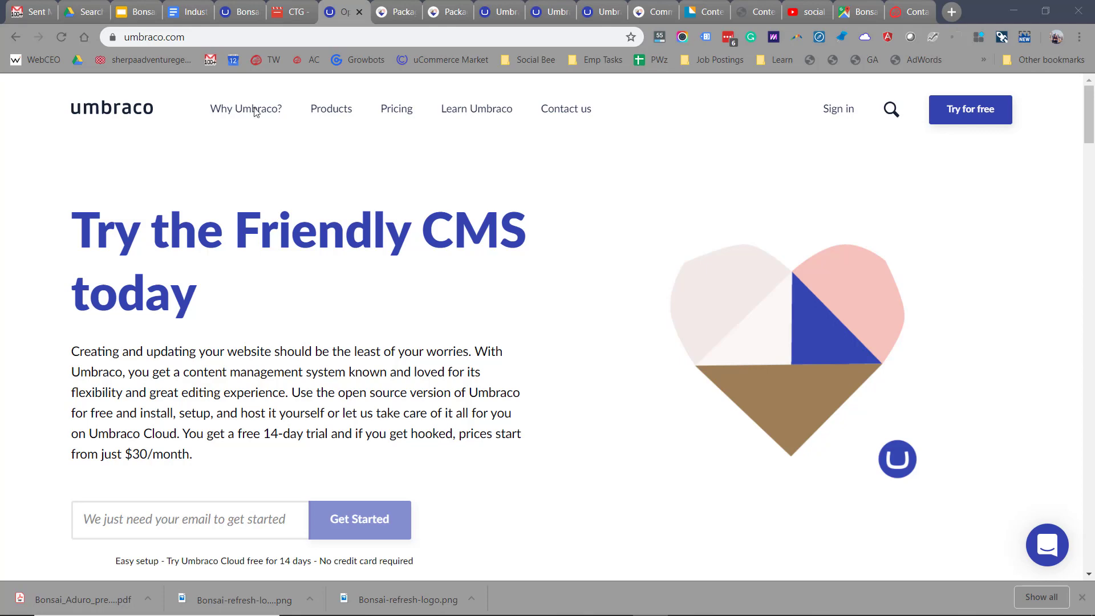
- Scroll down the umbraco.com home page, then bring up the our.umbraco.com packages list
scroll(676, 442, "down", 3)
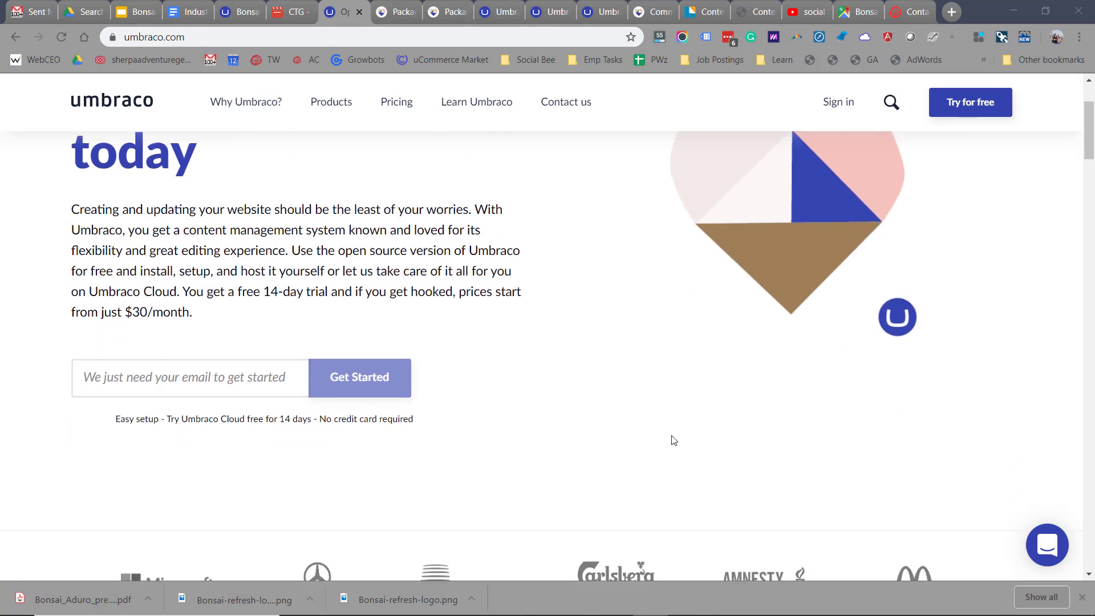
scroll(673, 440, "down", 5)
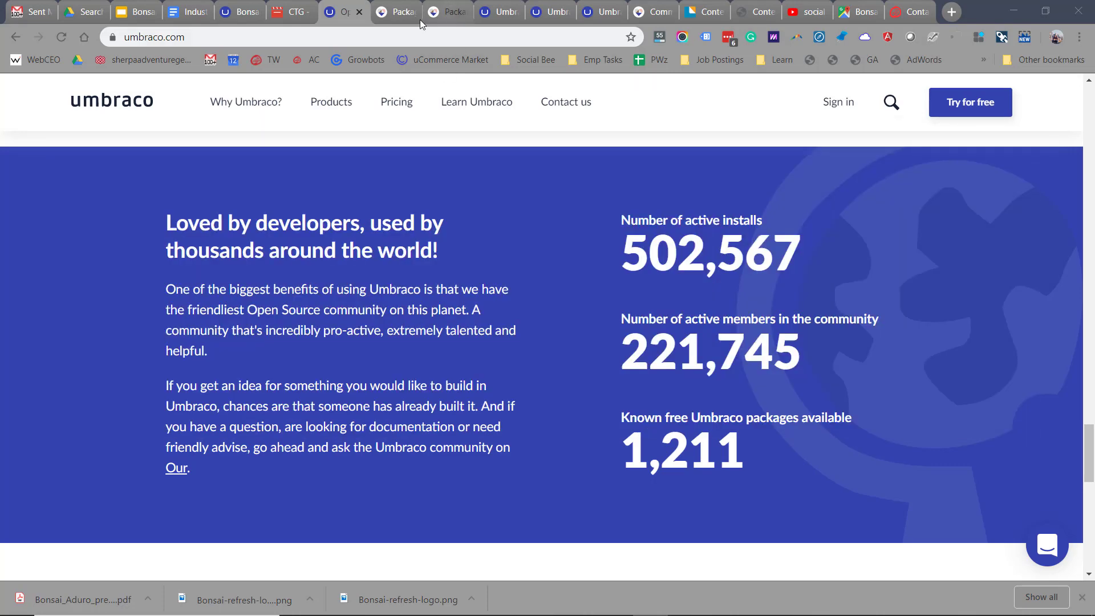
left_click(393, 11)
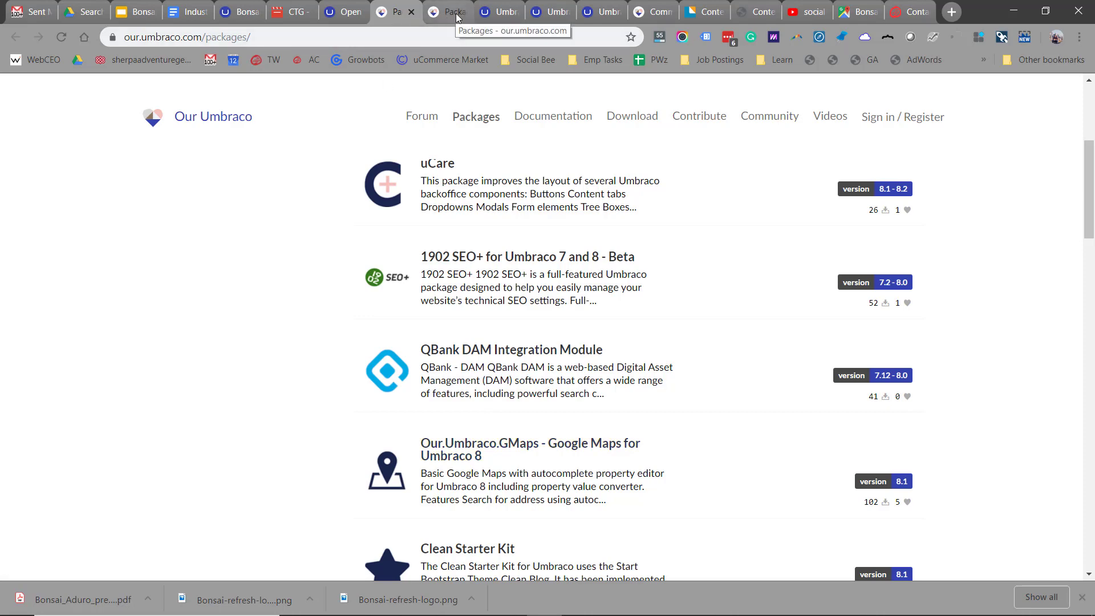
- Browse the app cards in the Umbraco Apps catalogue
left_click(494, 13)
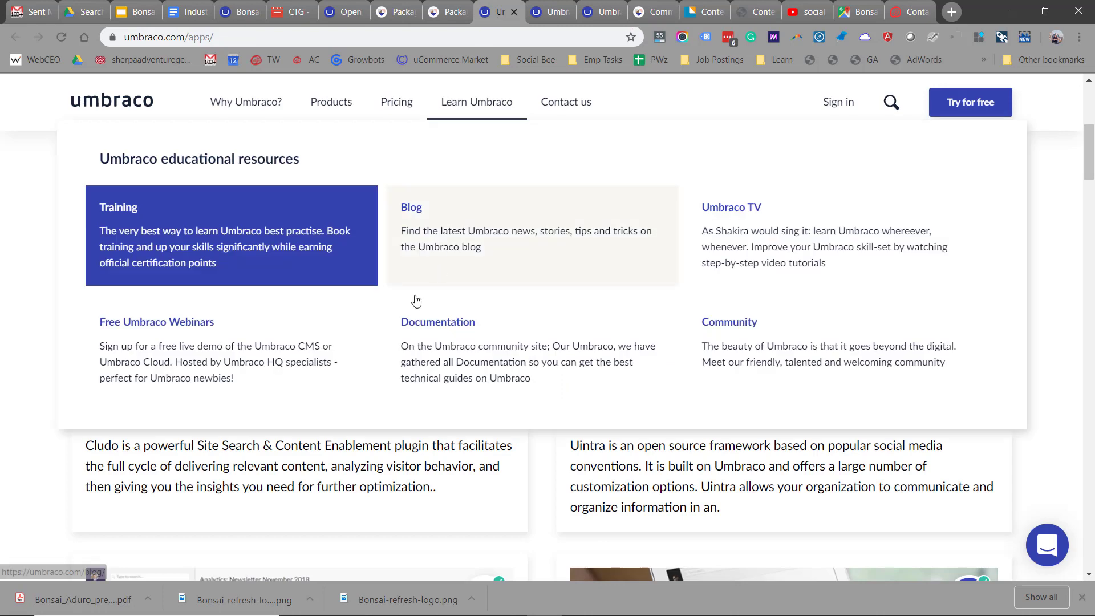
scroll(338, 417, "up", 1)
scroll(338, 417, "up", 2)
scroll(339, 417, "down", 1)
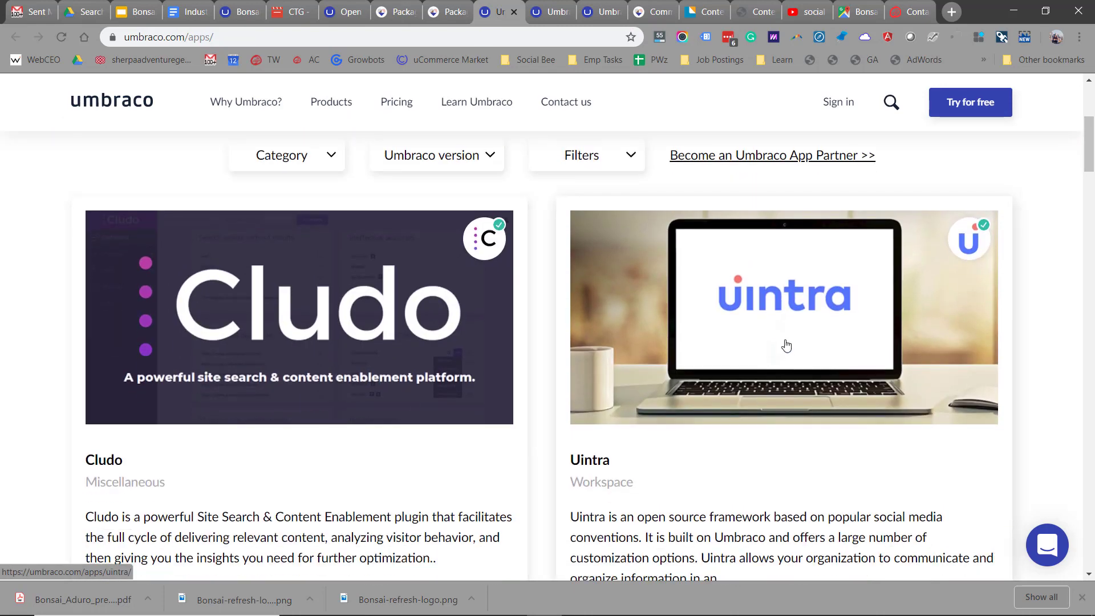
scroll(786, 345, "down", 10)
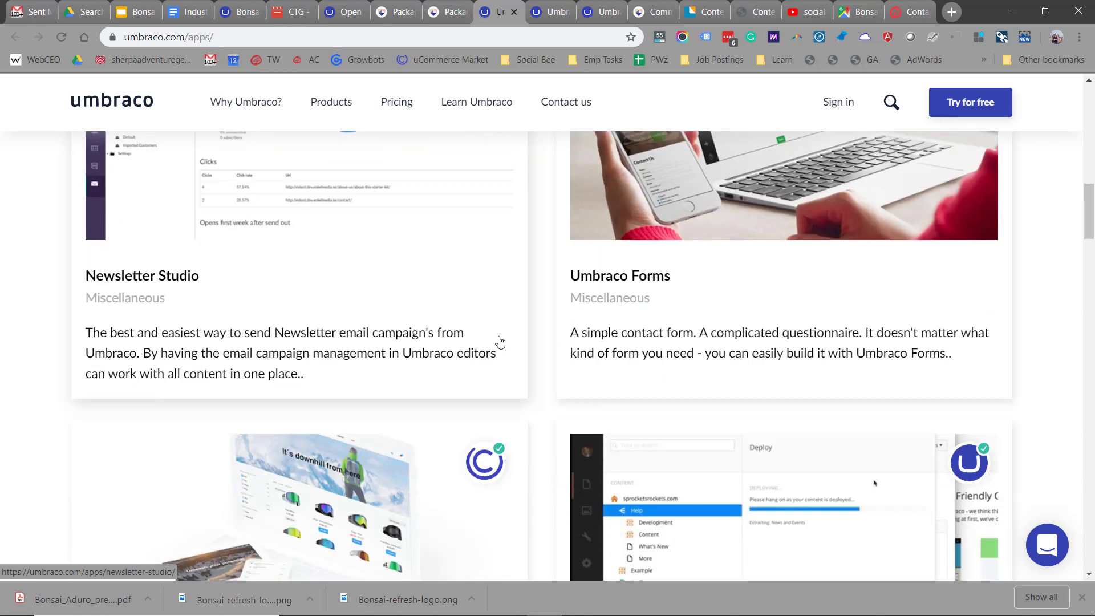
scroll(499, 342, "up", 2)
scroll(405, 319, "down", 4)
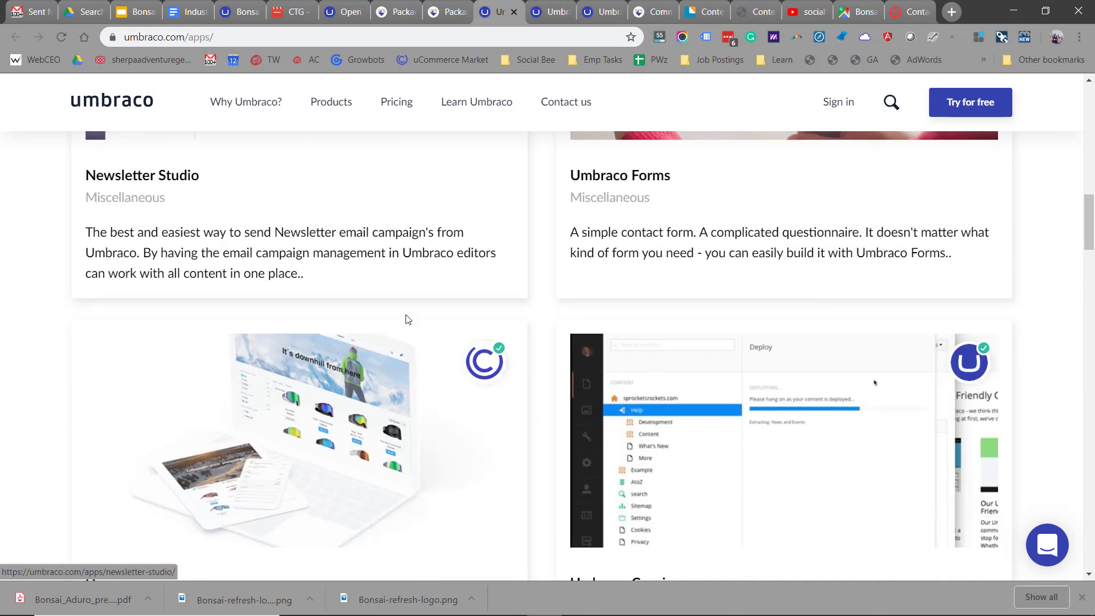
scroll(351, 345, "down", 4)
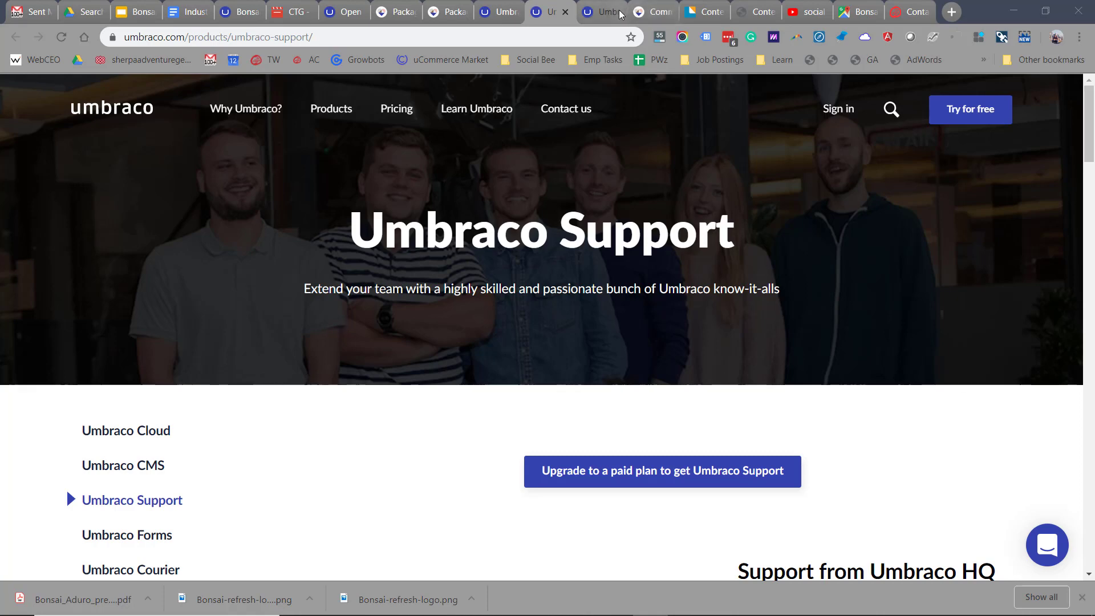
- Scroll the Umbraco Training page down to its Get certified online section
left_click(602, 11)
mouse_move(477, 110)
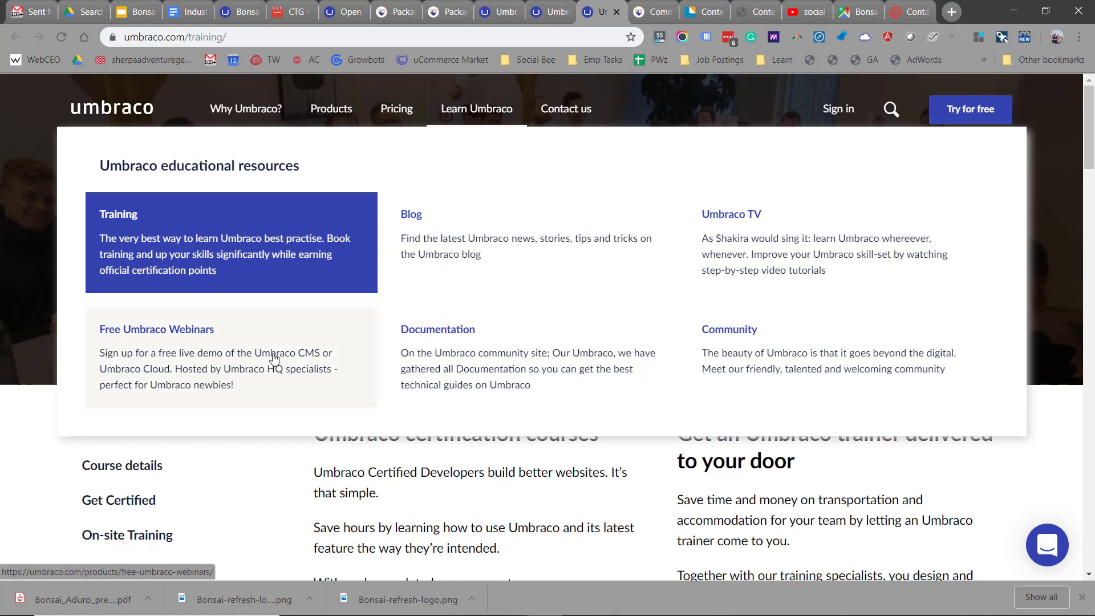
scroll(434, 473, "down", 8)
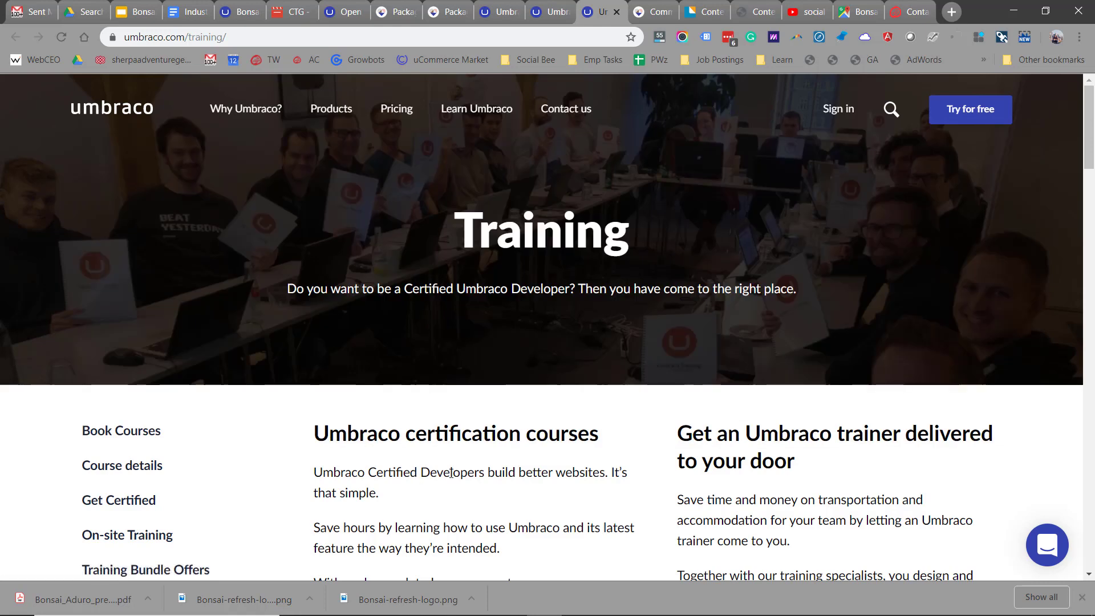
scroll(451, 477, "down", 2)
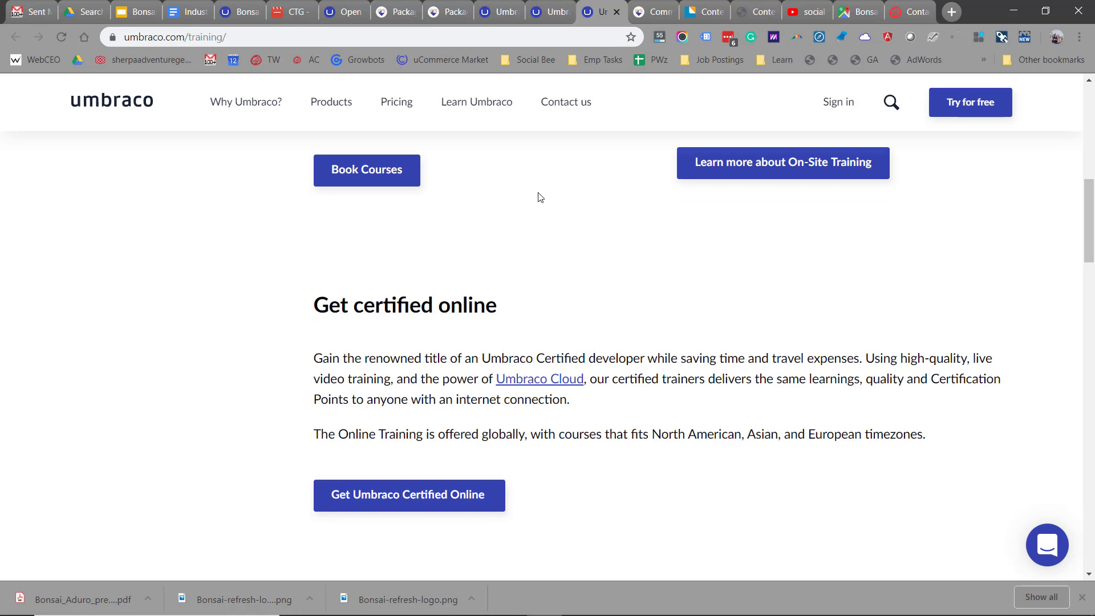
- Look through Forum Activity and upcoming Meetups on the Our Umbraco community home page
key("ctrl+Tab")
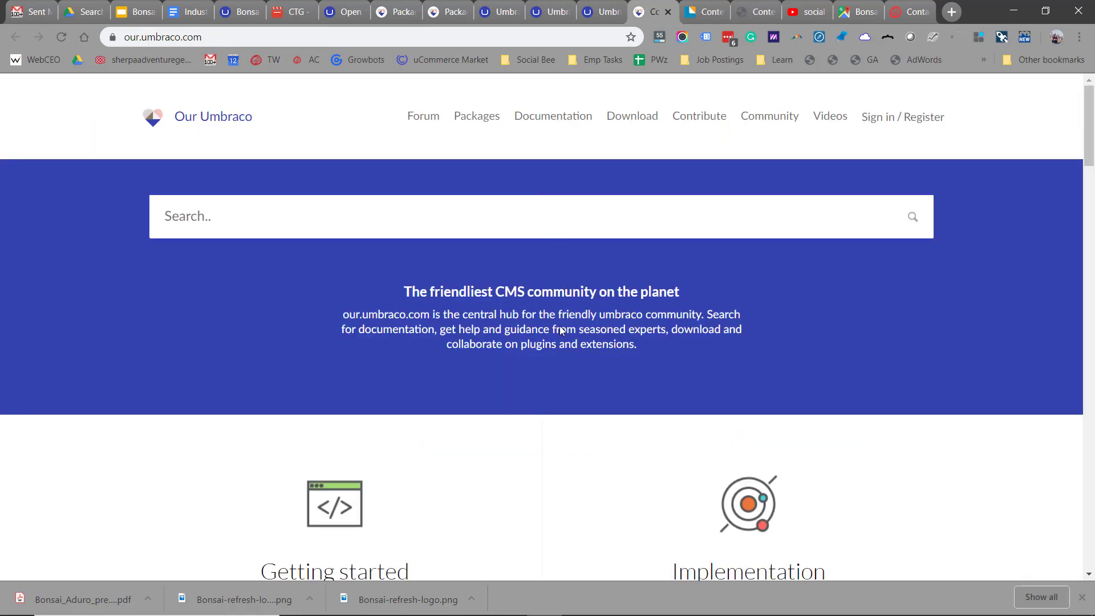
scroll(568, 346, "down", 5)
scroll(567, 346, "down", 3)
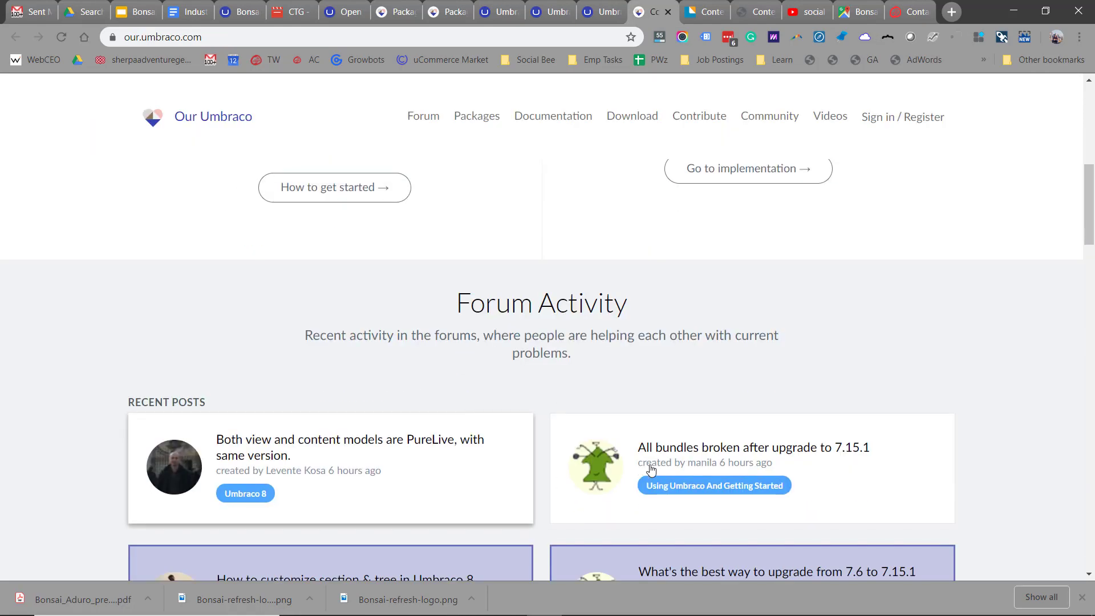
scroll(519, 464, "up", 3)
scroll(565, 486, "down", 12)
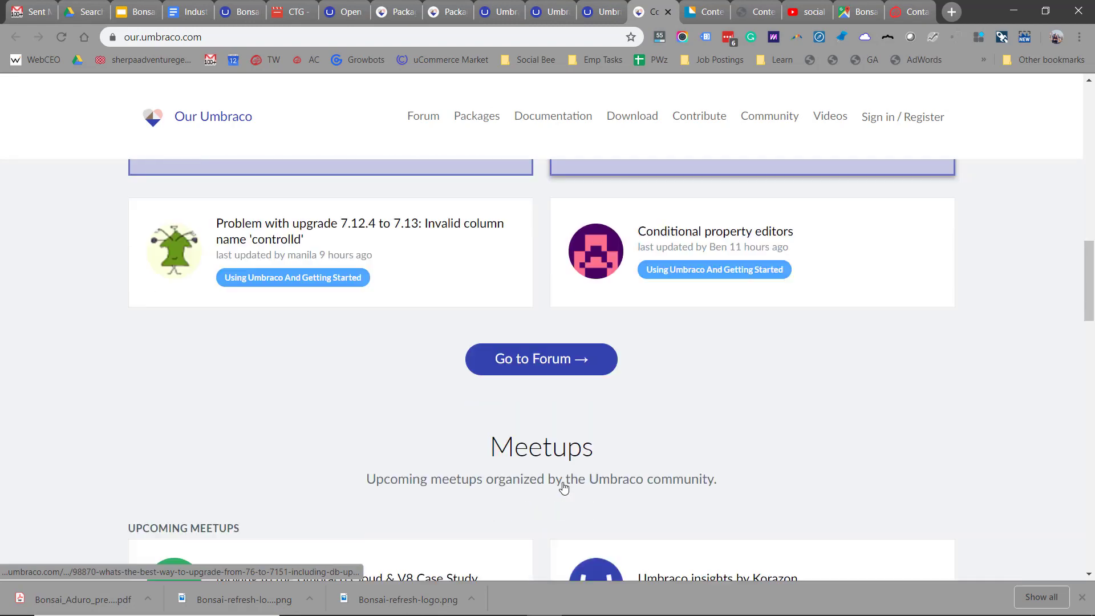
scroll(540, 416, "down", 2)
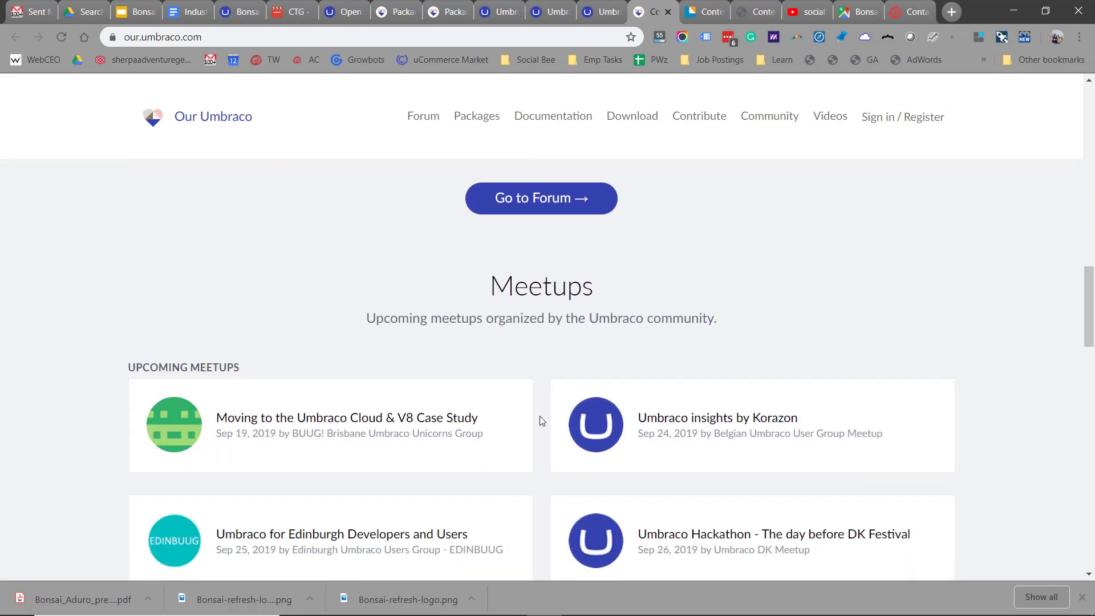
scroll(542, 420, "down", 6)
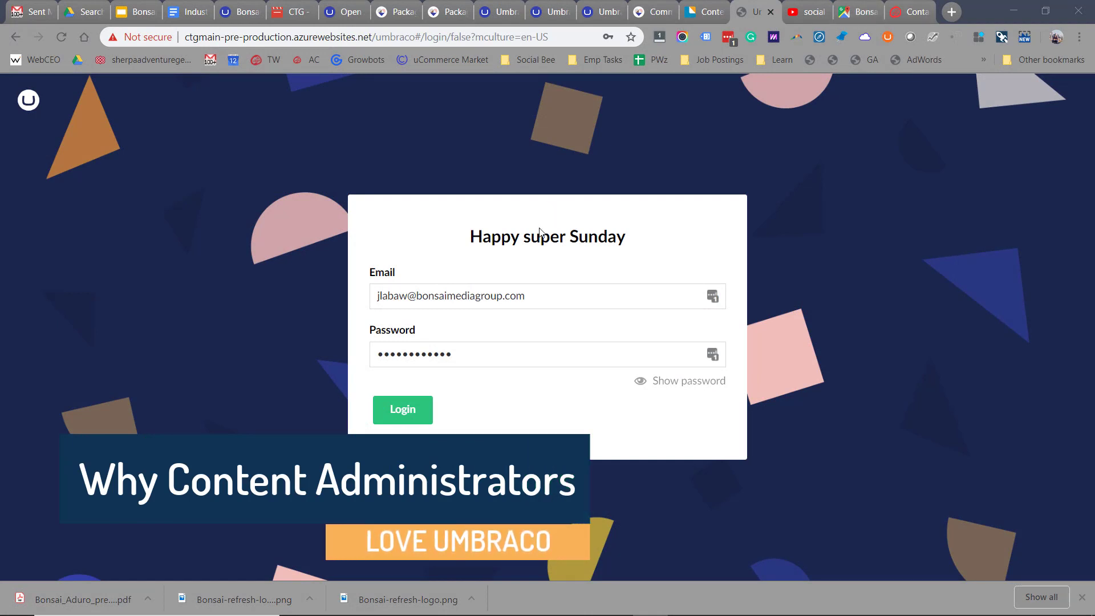
- Log in without saving the password, then open Industries under Home (US) and show its actions
left_click(419, 412)
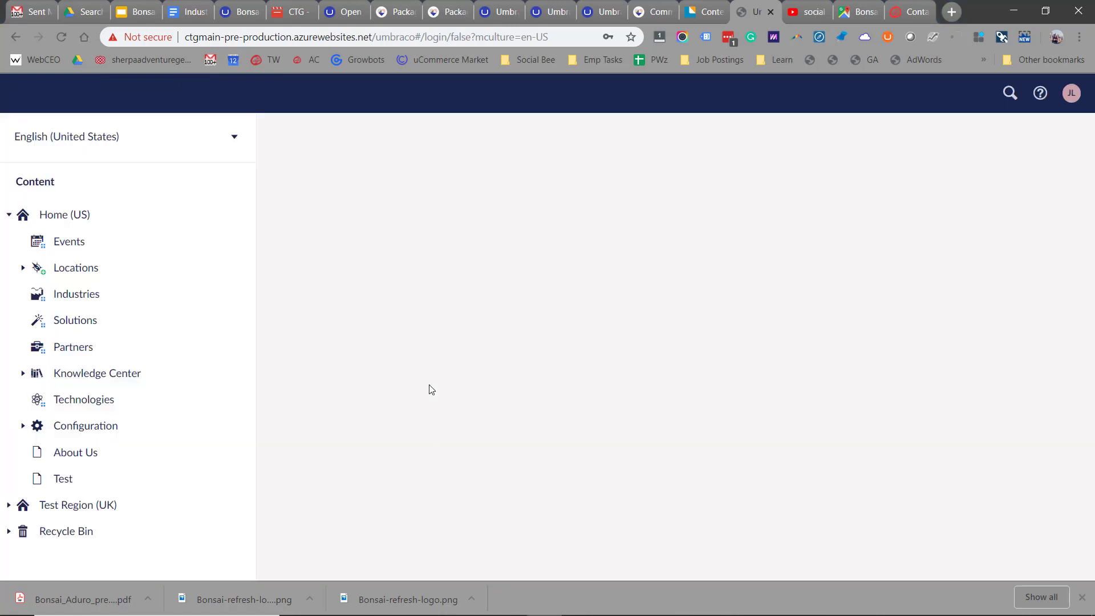
left_click(632, 59)
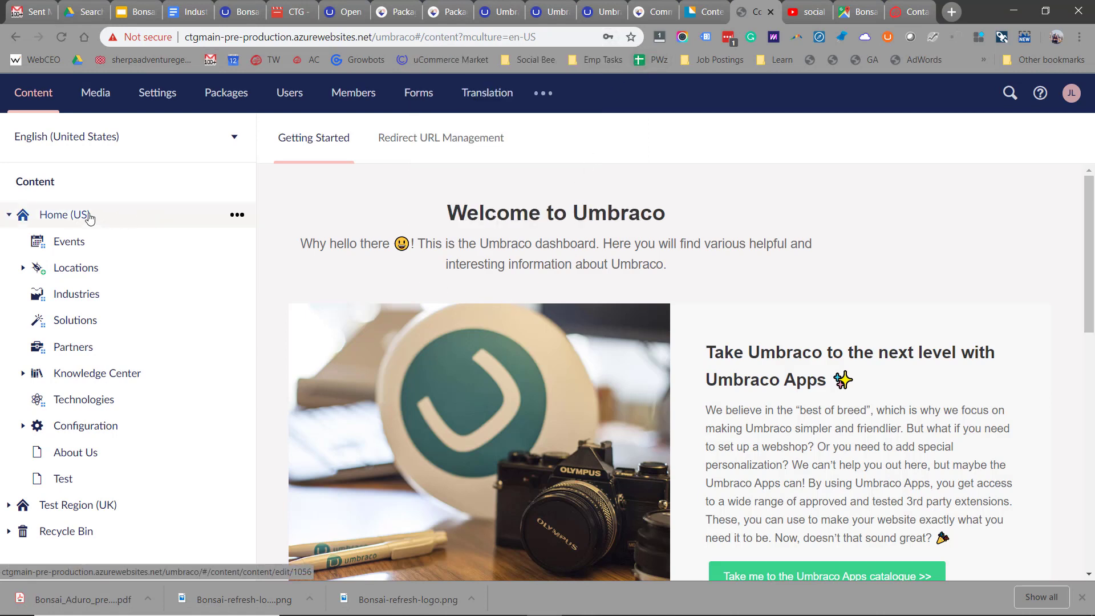
left_click(10, 215)
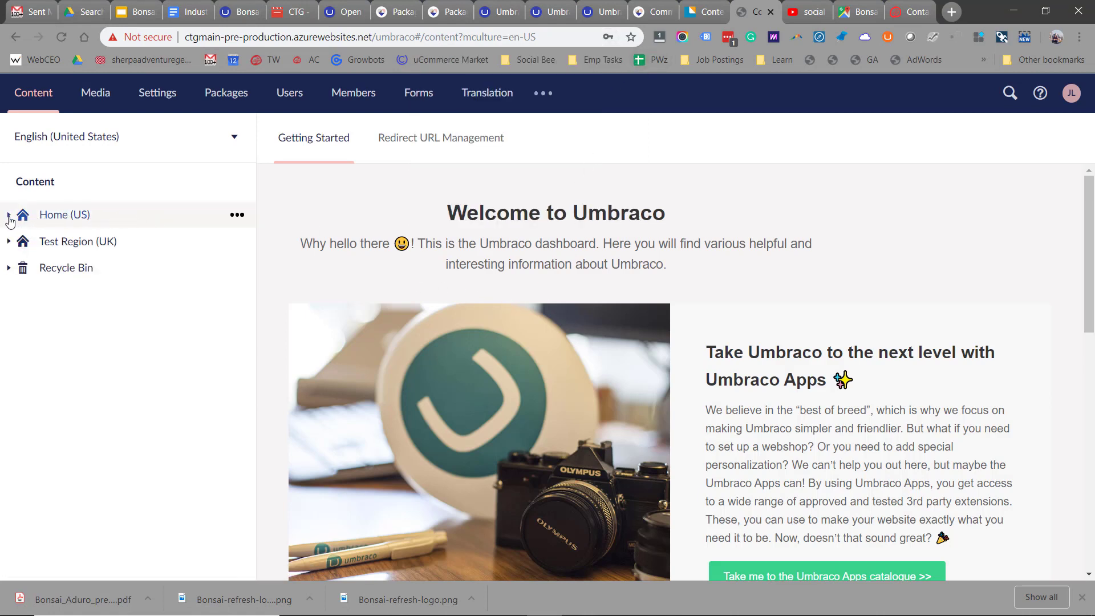
left_click(9, 215)
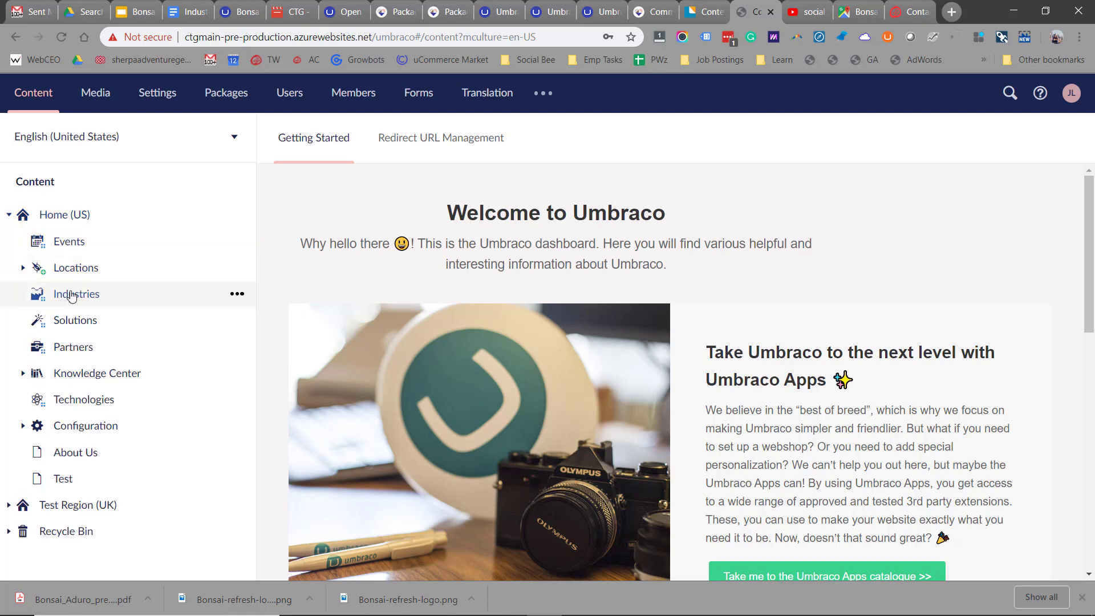
left_click(71, 294)
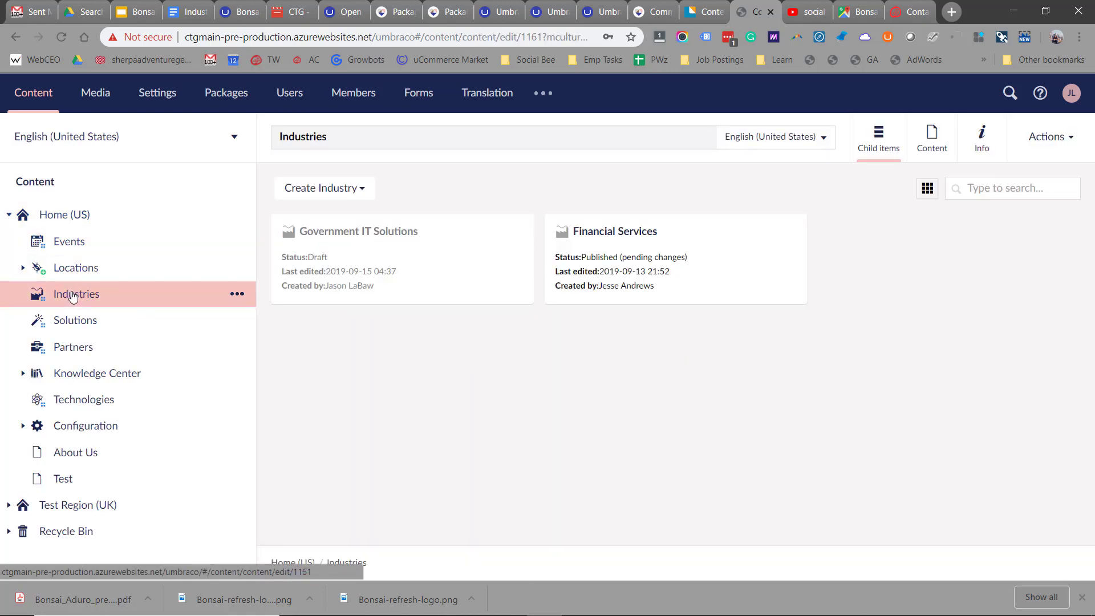
right_click(72, 296)
- Create a new Industry page under Industries from the Industry Template
left_click(318, 177)
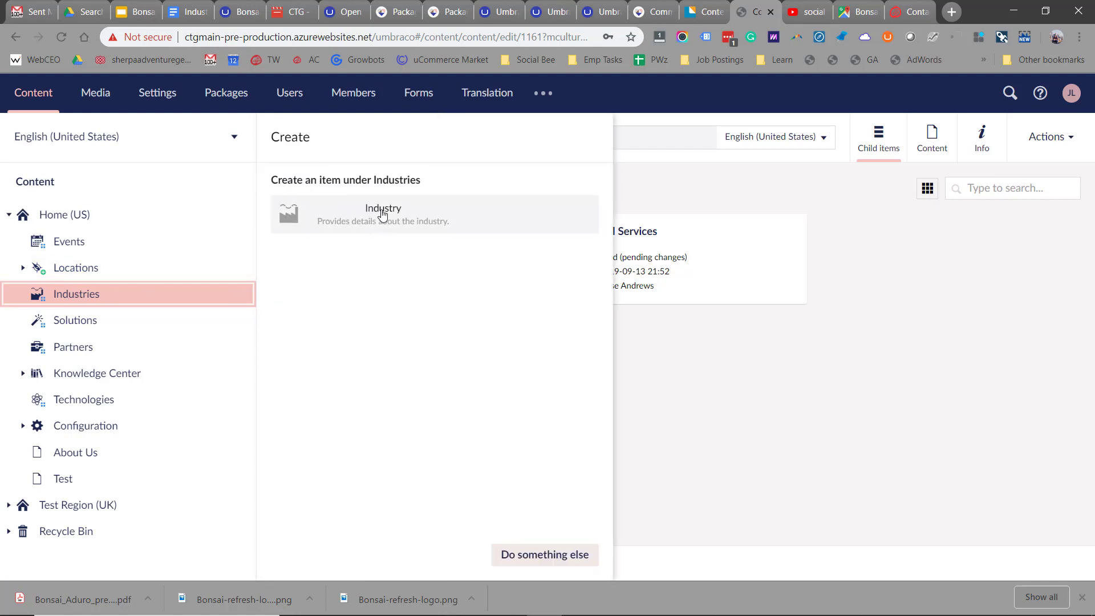
left_click(382, 215)
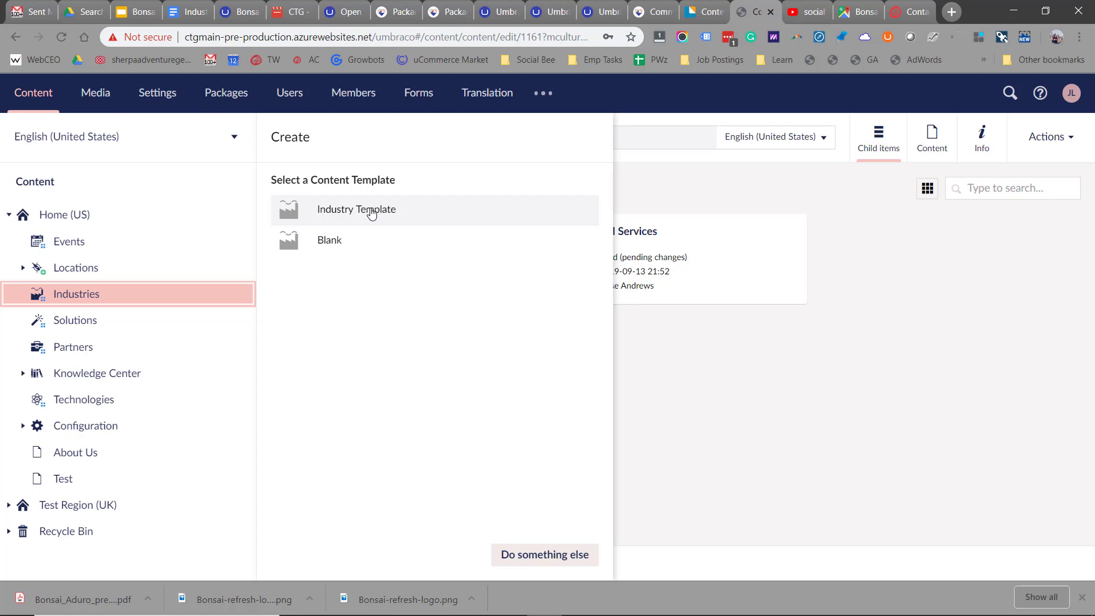
left_click(372, 213)
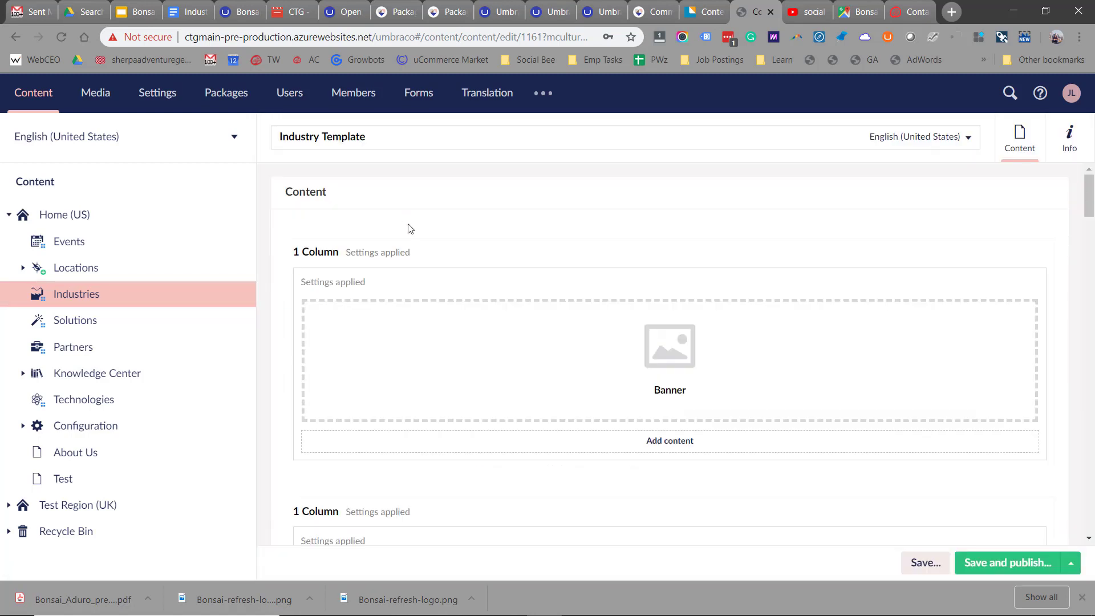
- Review the template's content blocks and open the Industries banner block for editing
scroll(442, 262, "down", 3)
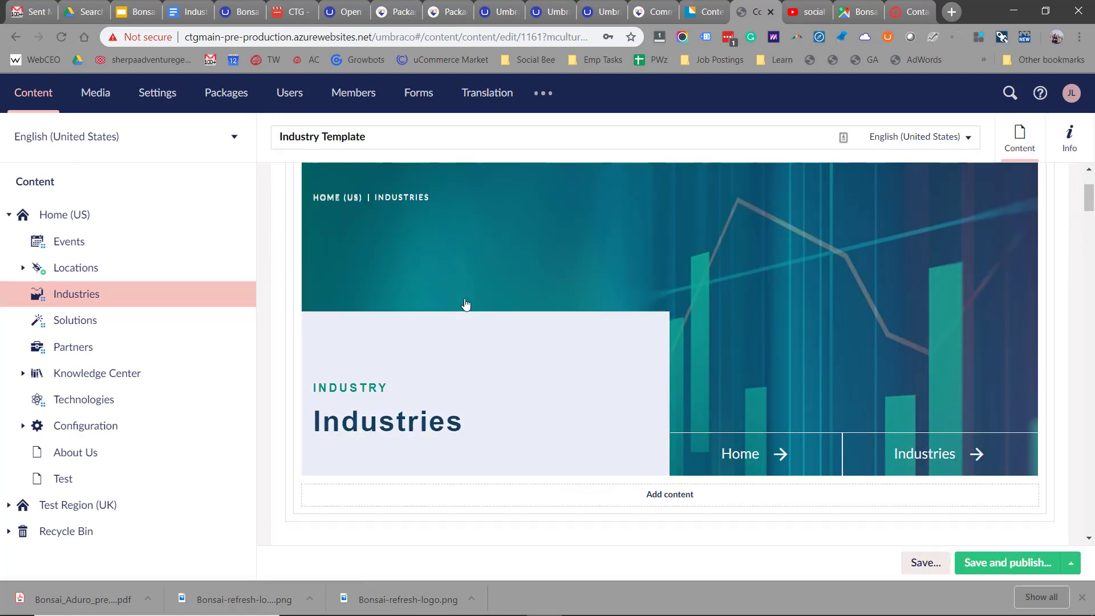
scroll(466, 305, "down", 10)
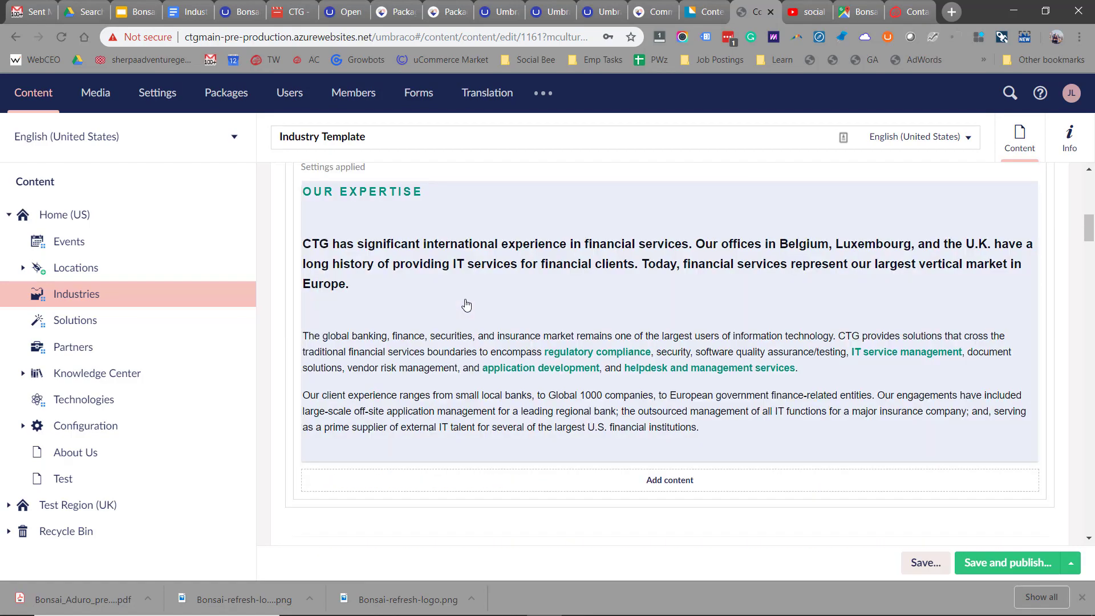
scroll(466, 307, "down", 5)
scroll(466, 306, "up", 5)
scroll(466, 306, "down", 5)
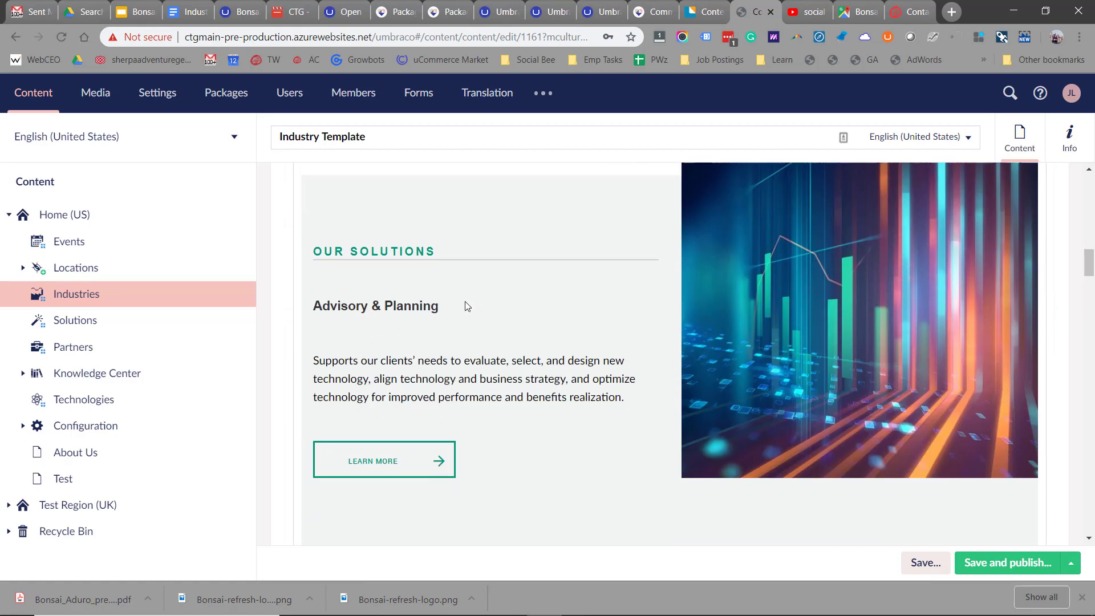
scroll(466, 306, "down", 8)
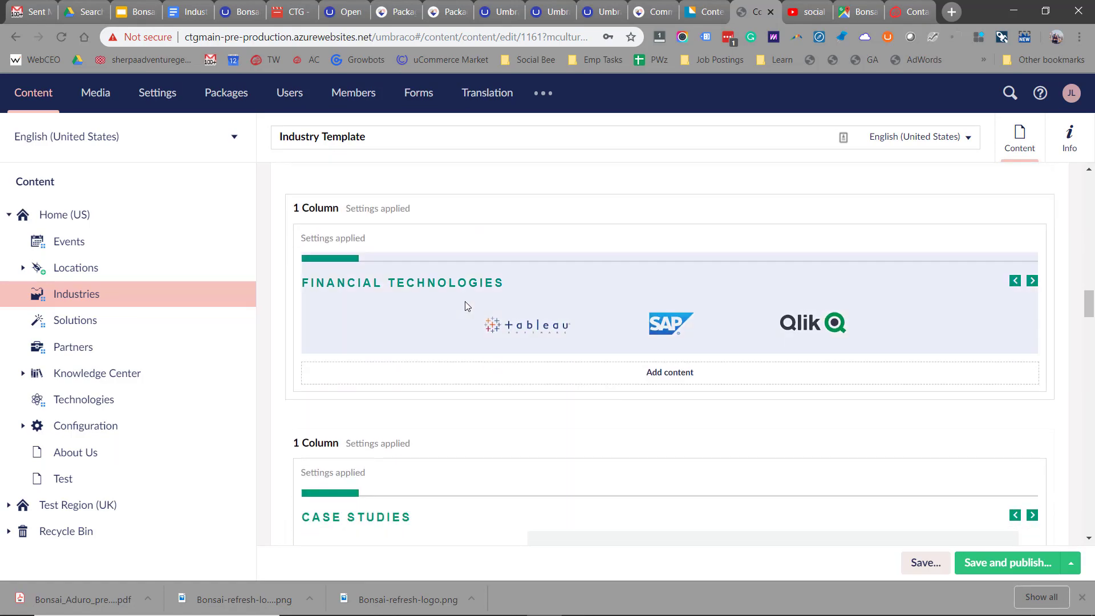
scroll(466, 306, "up", 7)
scroll(466, 306, "up", 10)
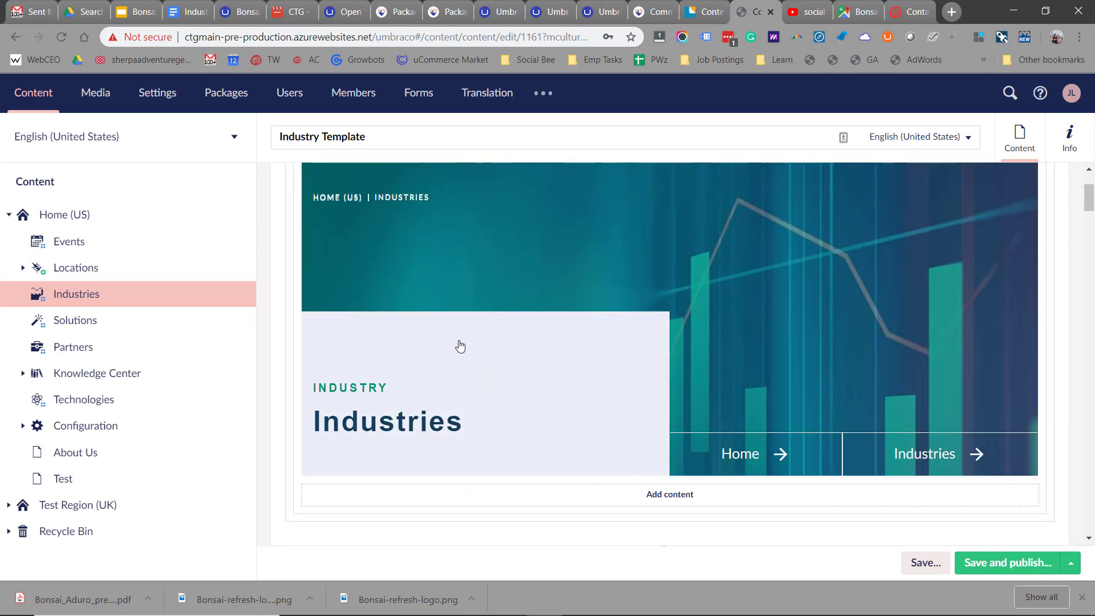
left_click(461, 346)
left_click(440, 369)
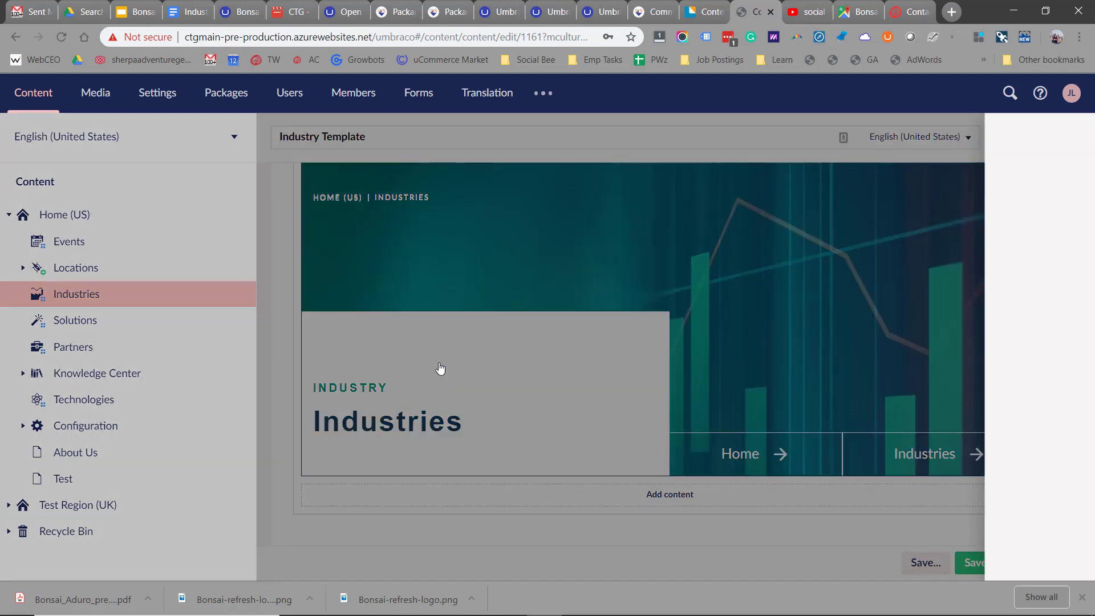
- Set the hero banner title to 'Government' and submit it
left_click(495, 202)
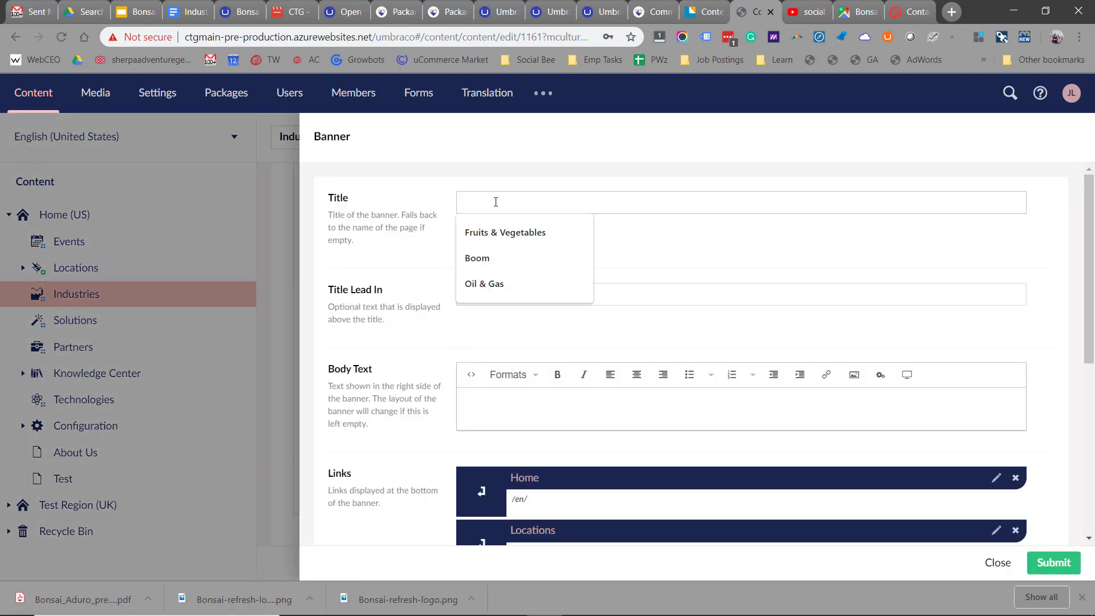
type("Government")
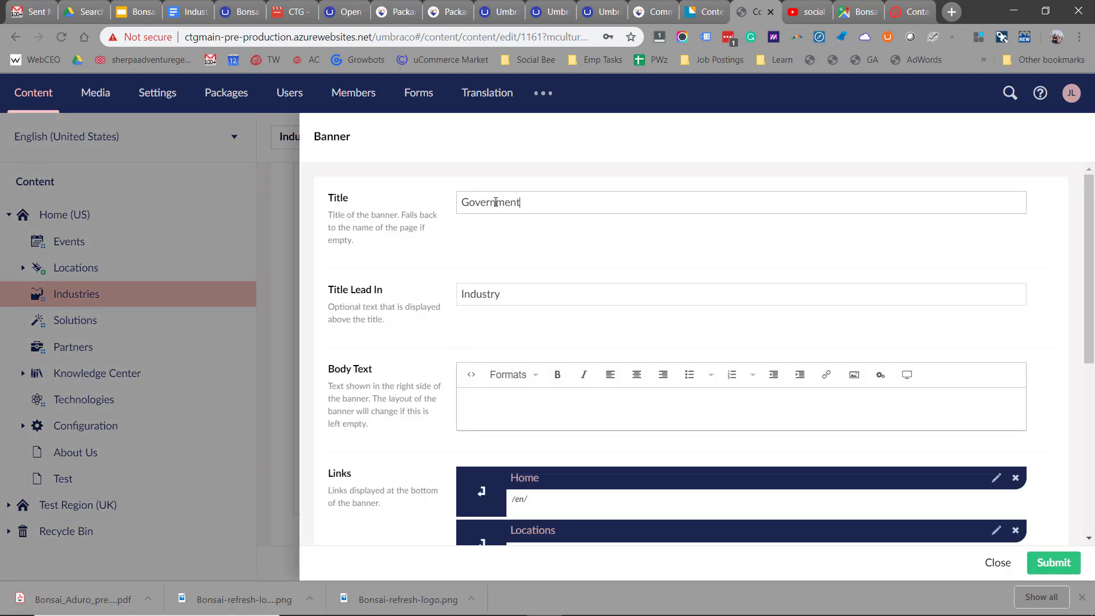
left_click(1053, 562)
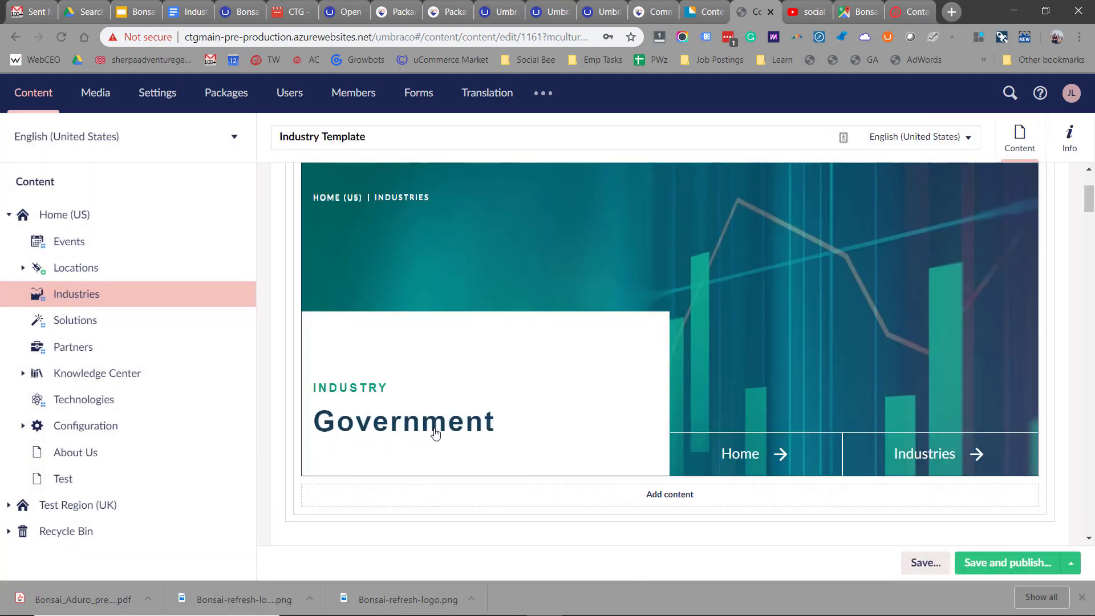
- Add an empty paragraph after the Our Expertise text and start inserting media there
scroll(486, 404, "down", 8)
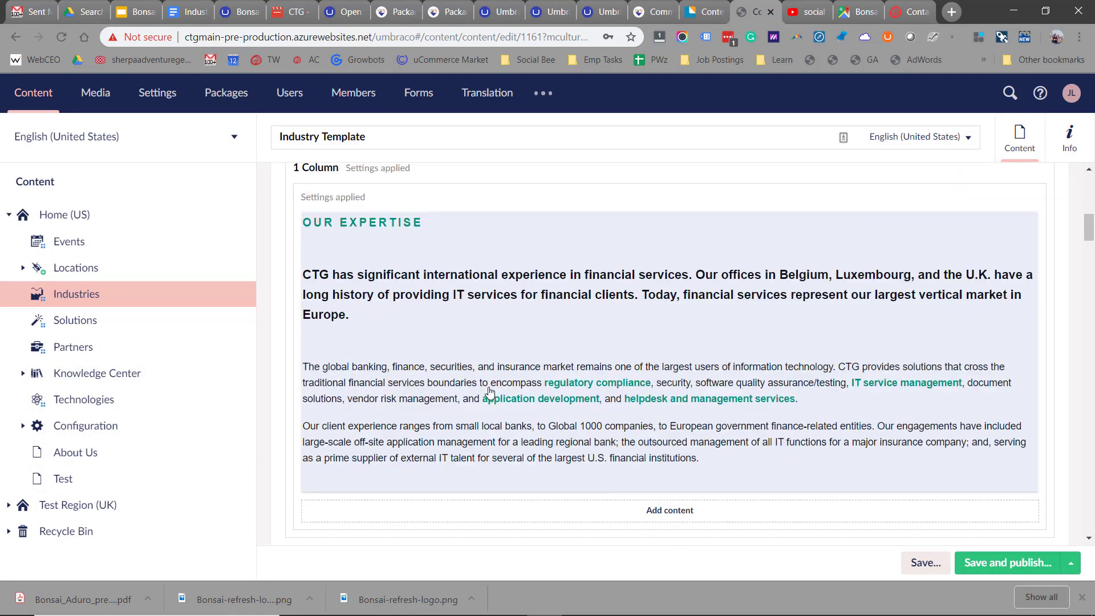
left_click(726, 351)
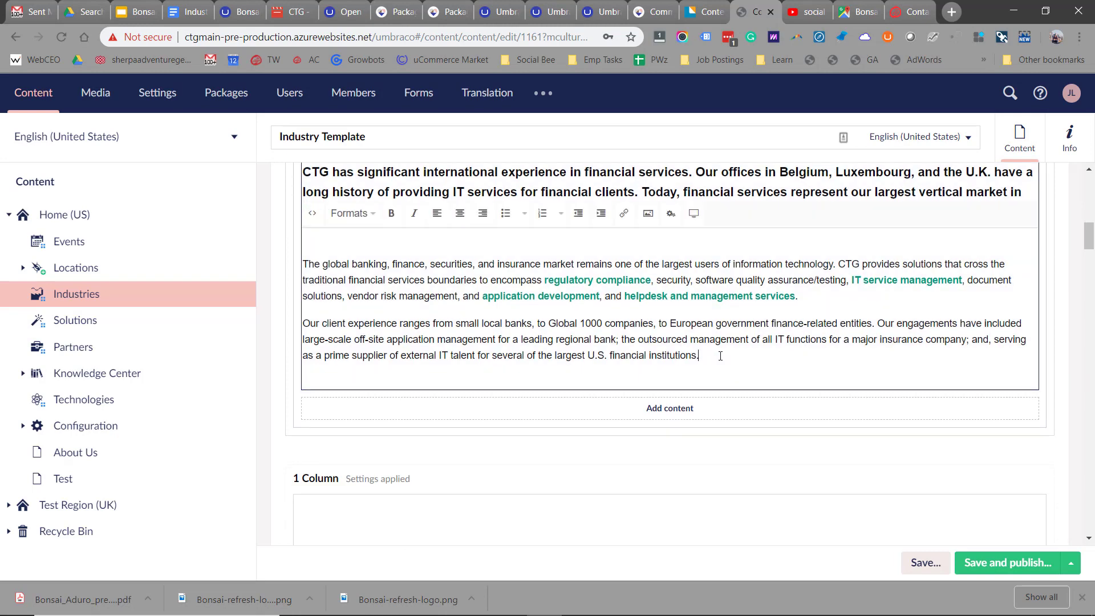
key("Return")
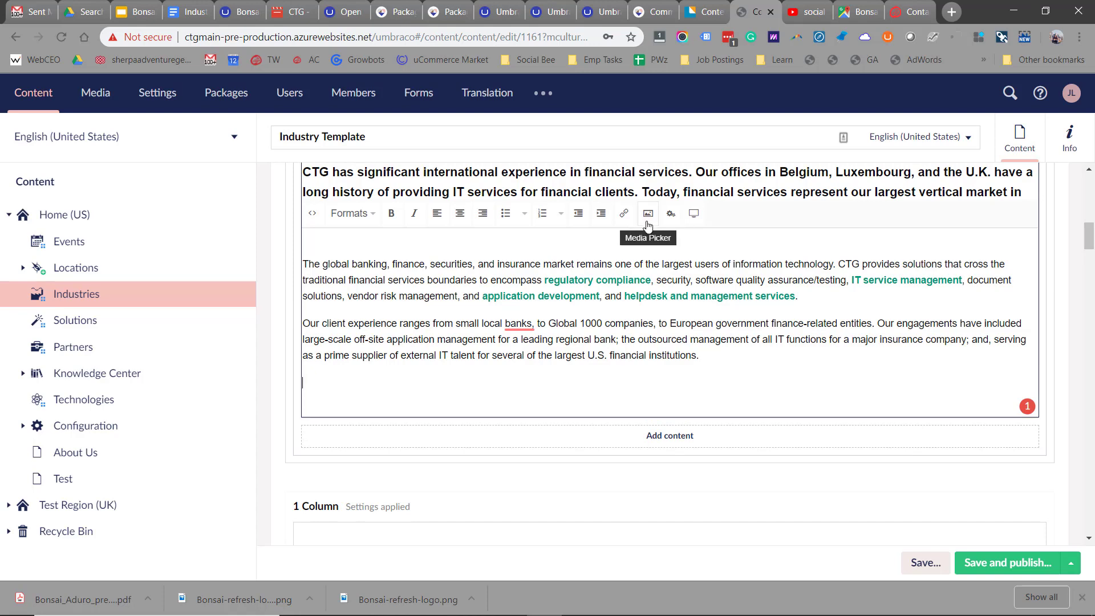
left_click(648, 215)
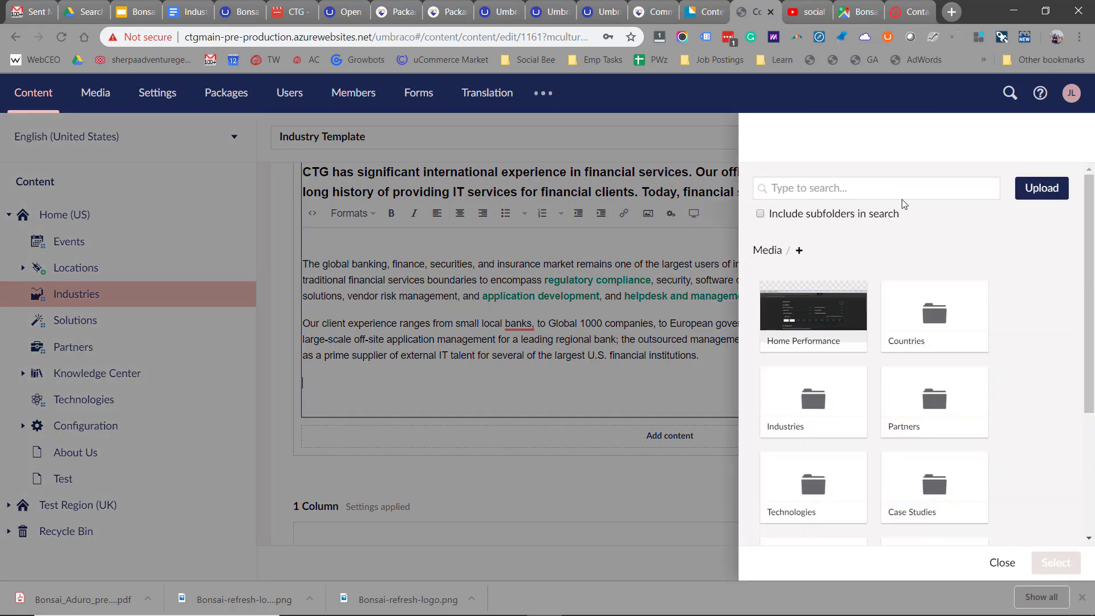
- Upload photo G0017311, set its focal point on the person's head, and insert it
left_click(1033, 194)
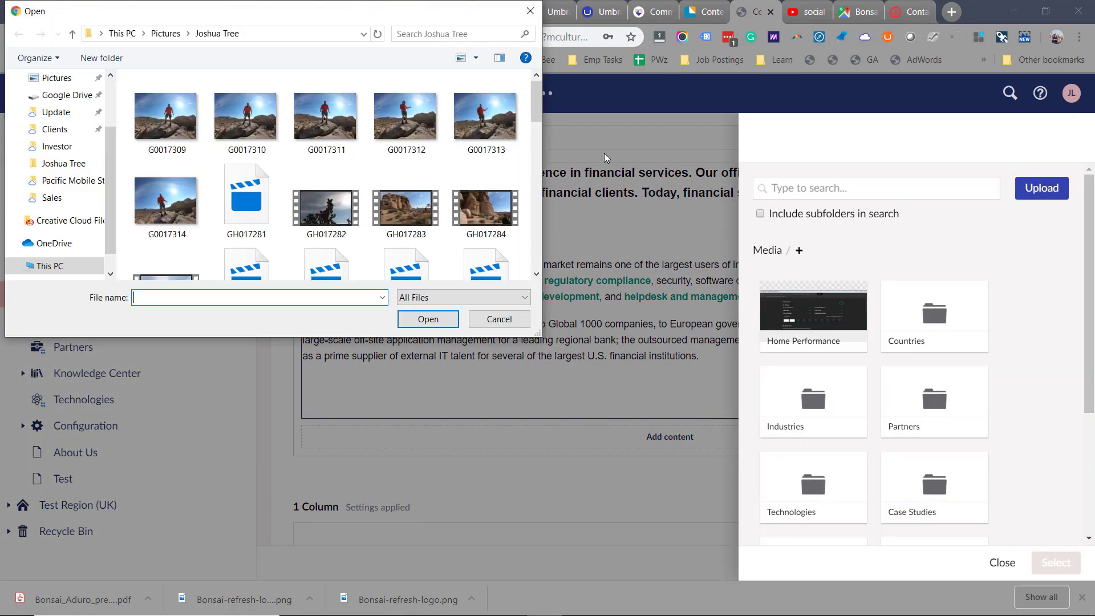
double_click(342, 124)
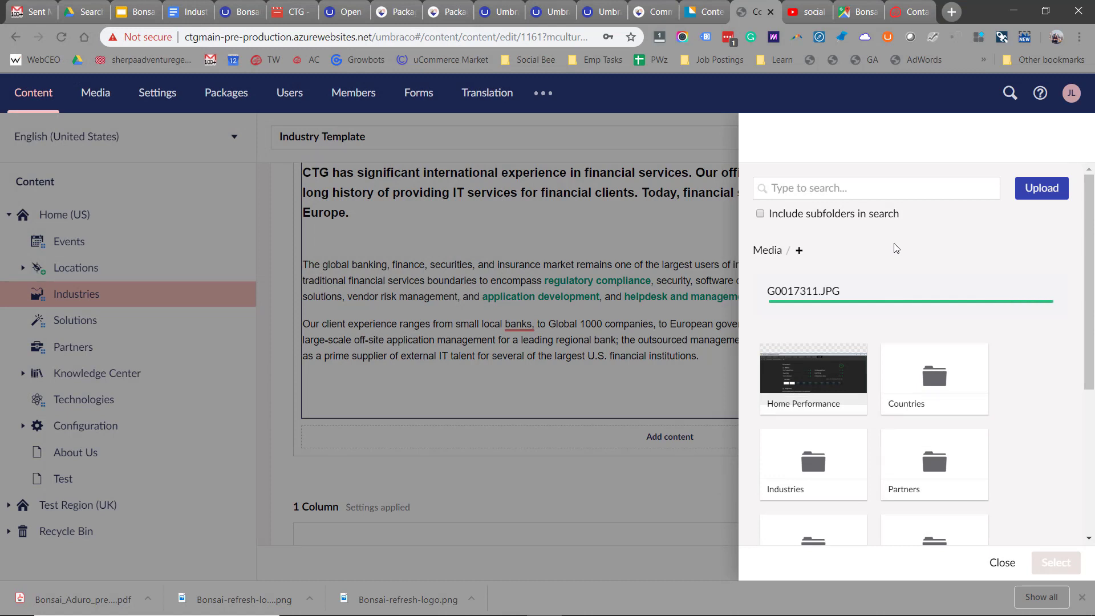
scroll(1002, 417, "down", 5)
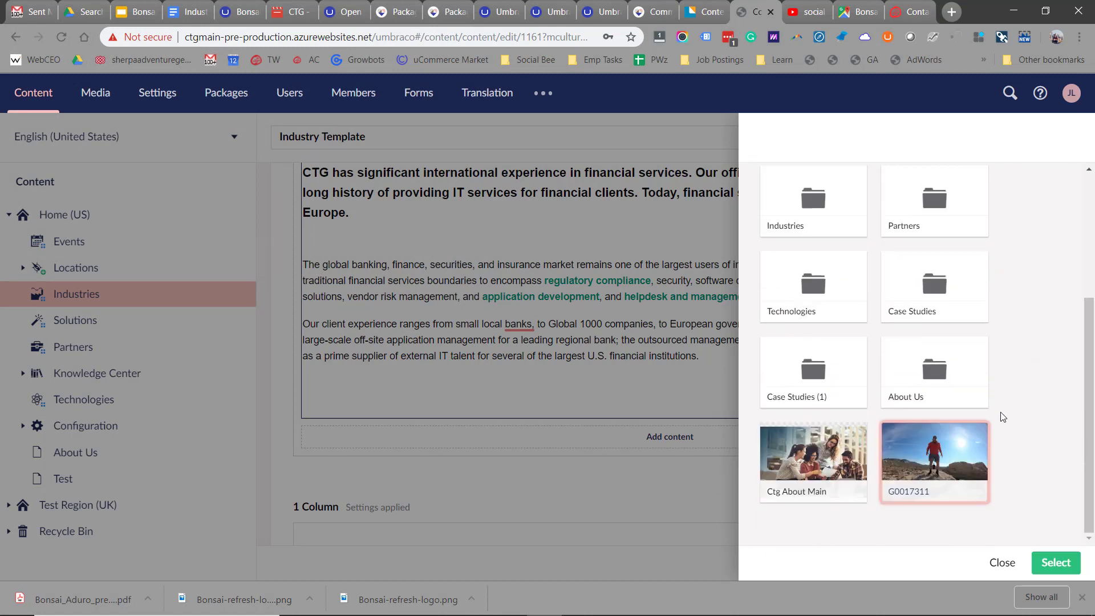
left_click(928, 465)
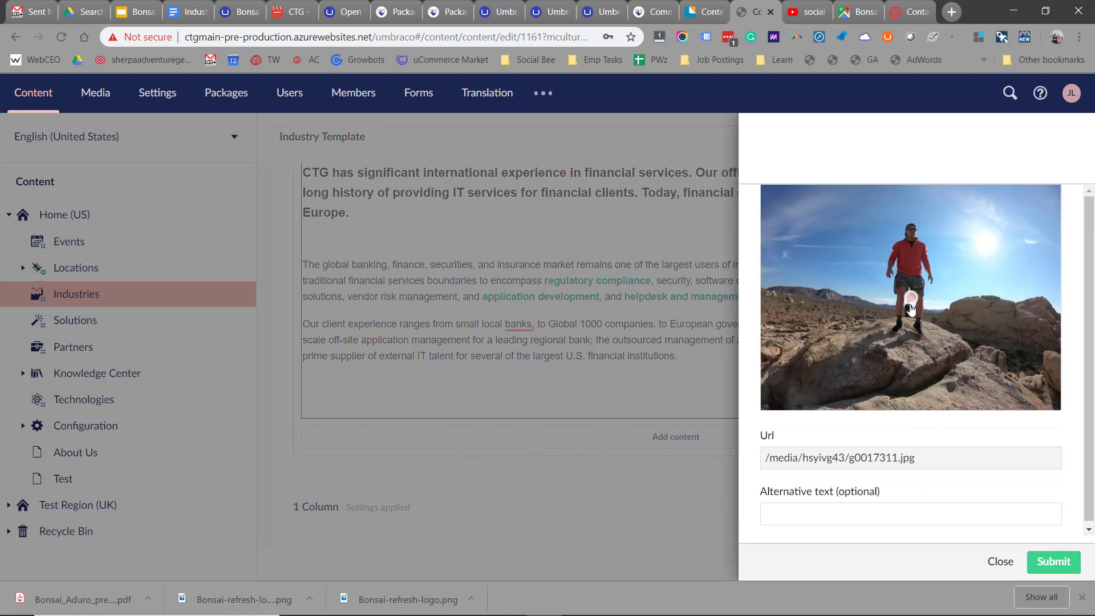
left_click_drag(914, 297, 913, 233)
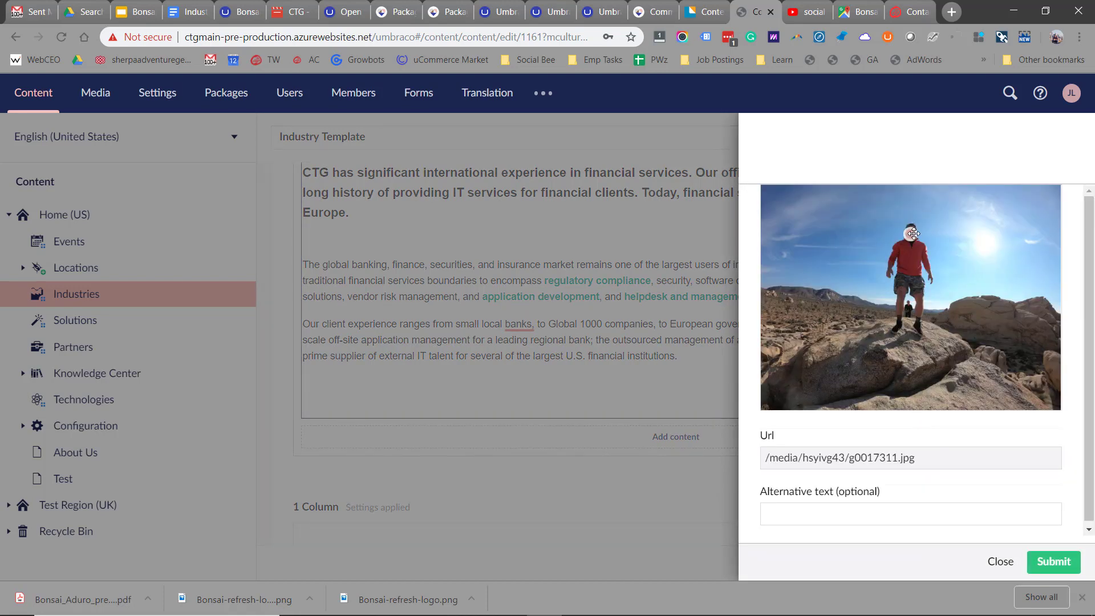
left_click(1054, 562)
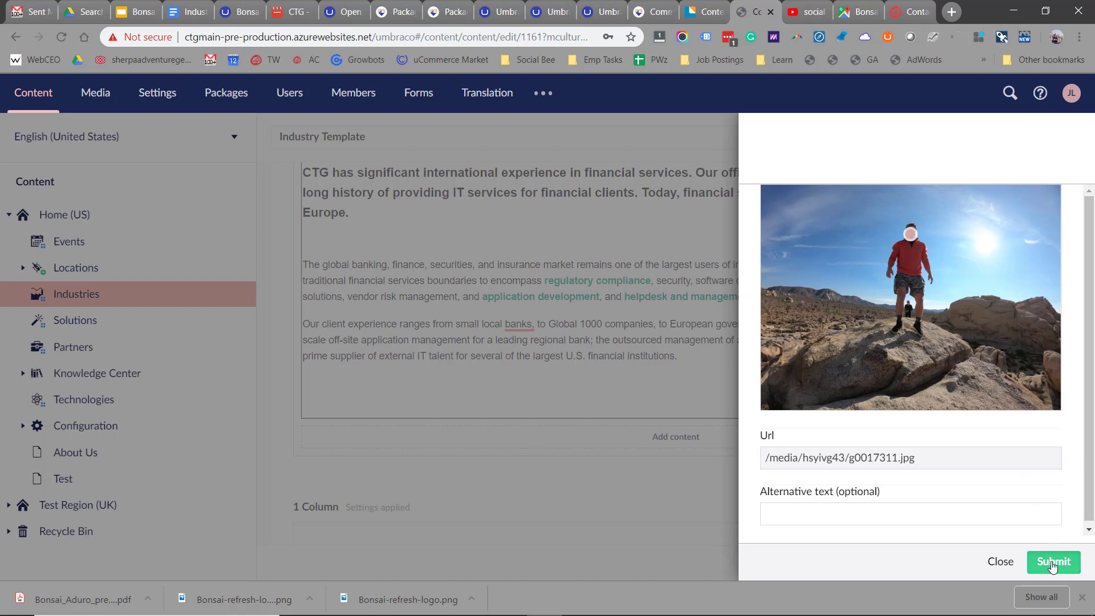
- Save the English (United States) version of the page and preview it
scroll(571, 365, "down", 3)
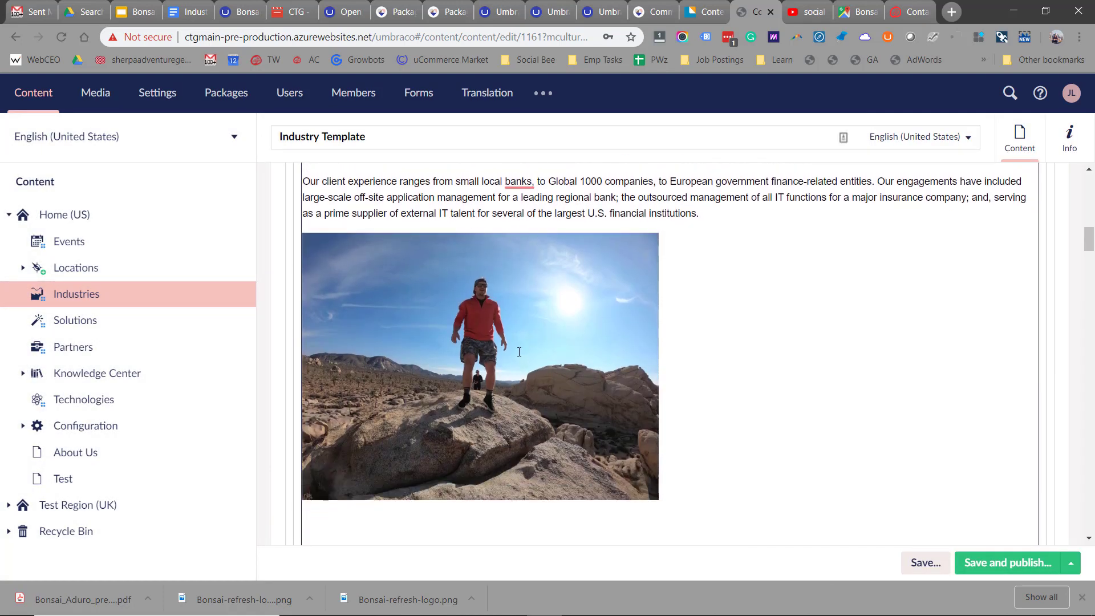
scroll(525, 342, "down", 1)
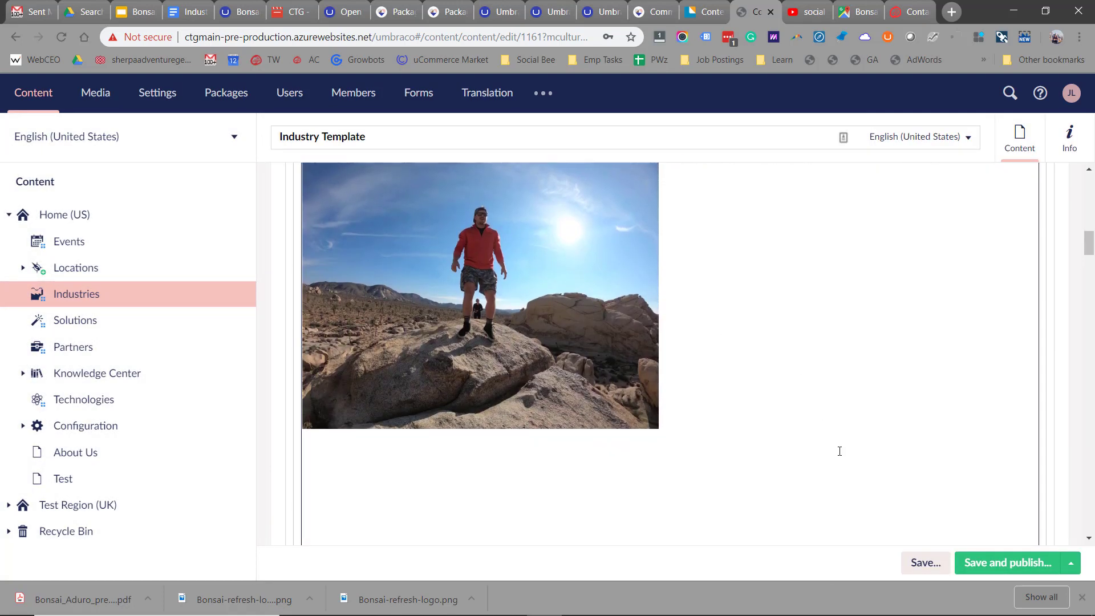
left_click(922, 563)
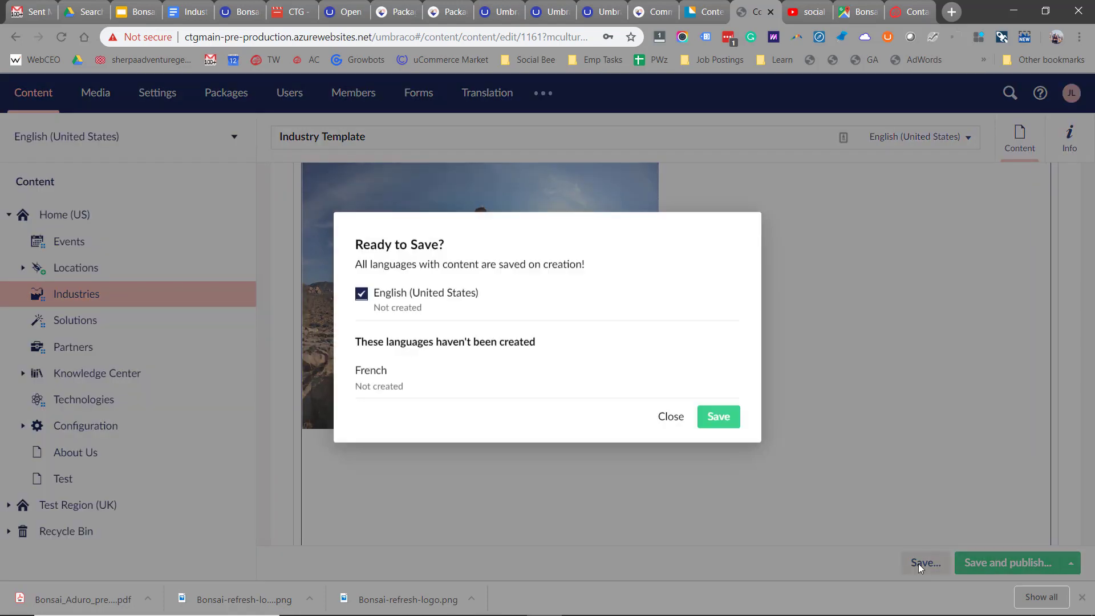
left_click(720, 419)
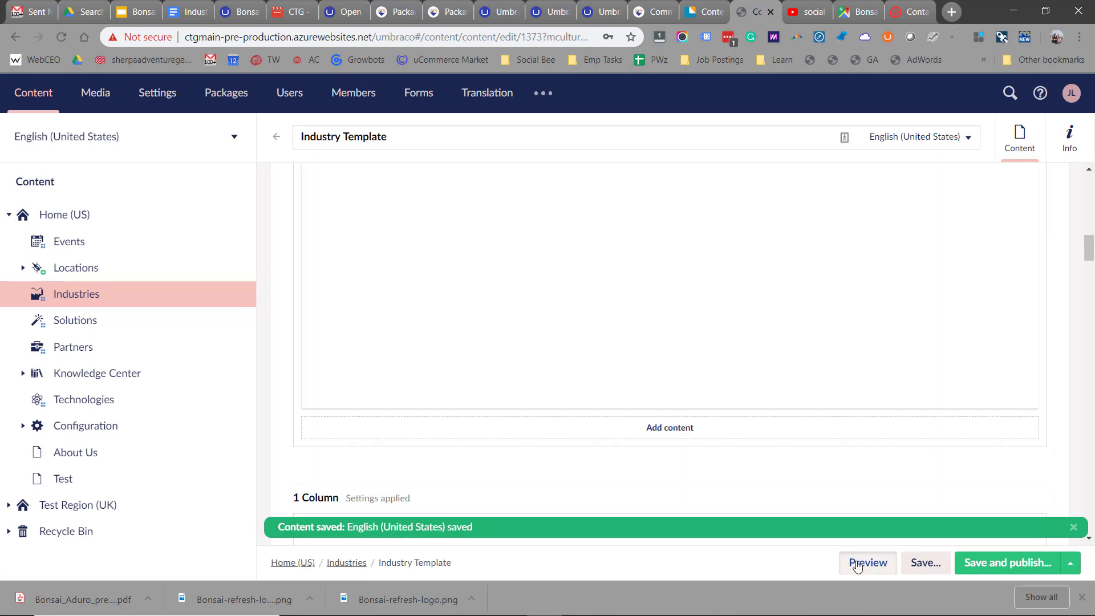
left_click(857, 563)
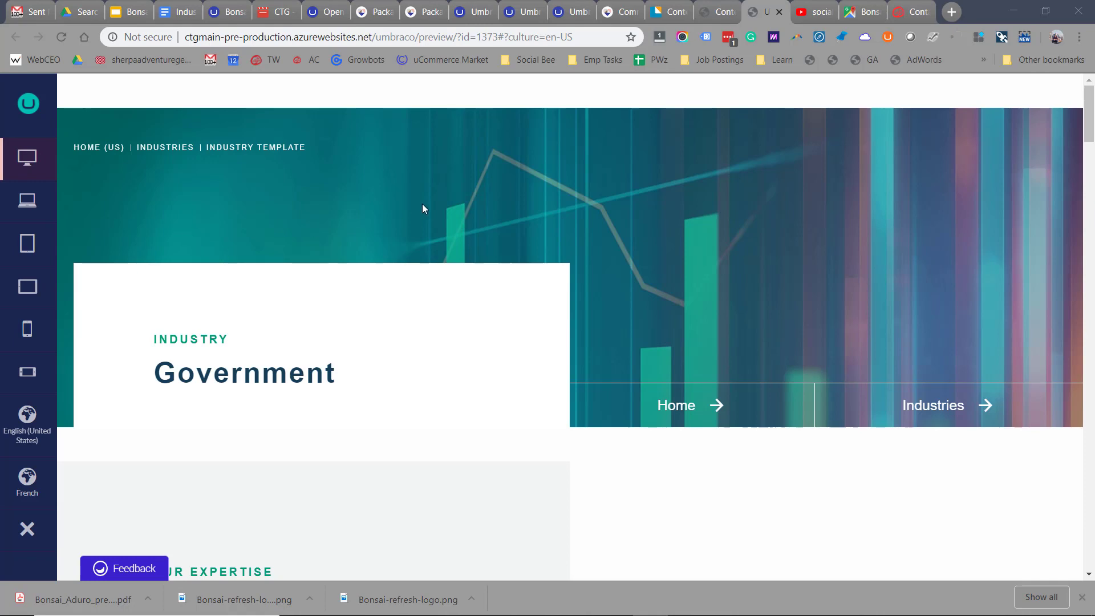
- Scroll the preview to the inserted photo and open it full-size in a new tab
scroll(422, 205, "down", 10)
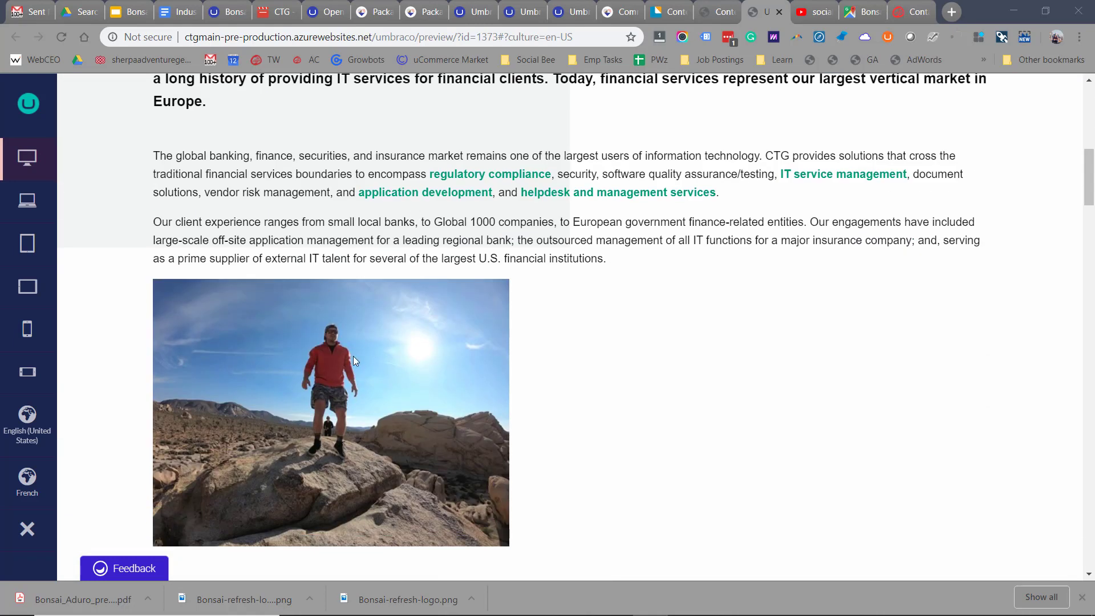
right_click(338, 351)
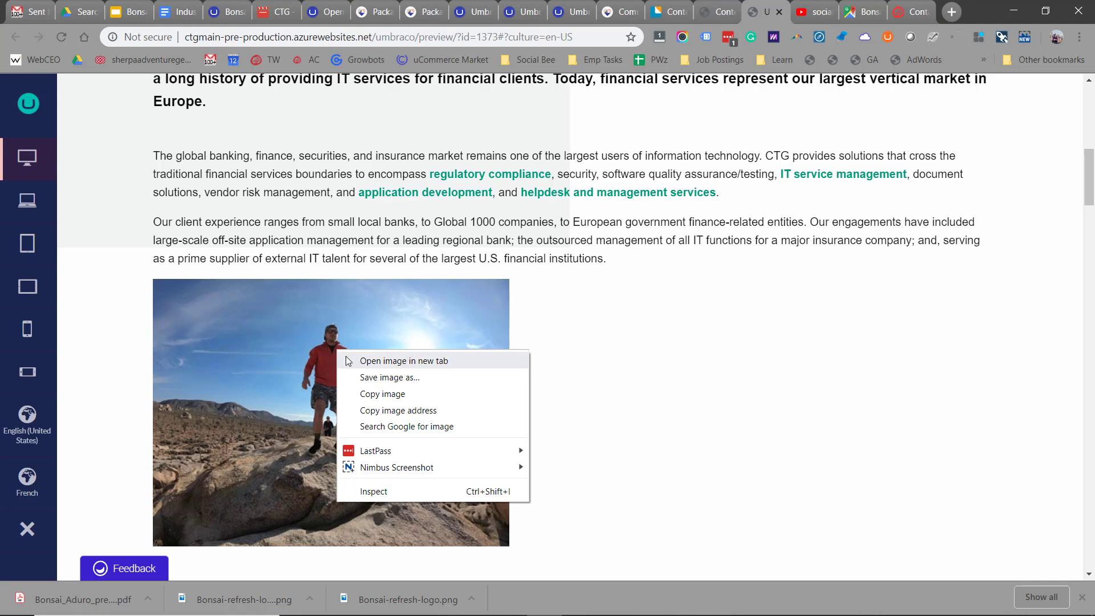
left_click(404, 361)
- Save the full-size photo of the hiker on the rocks to the Downloads folder
key("ctrl+Tab")
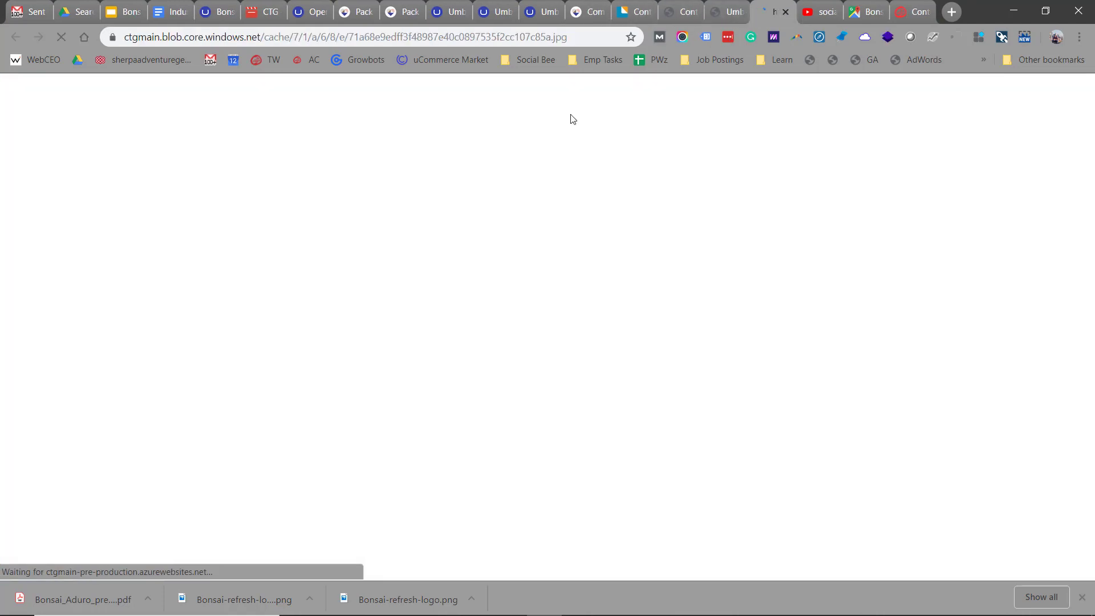
right_click(472, 266)
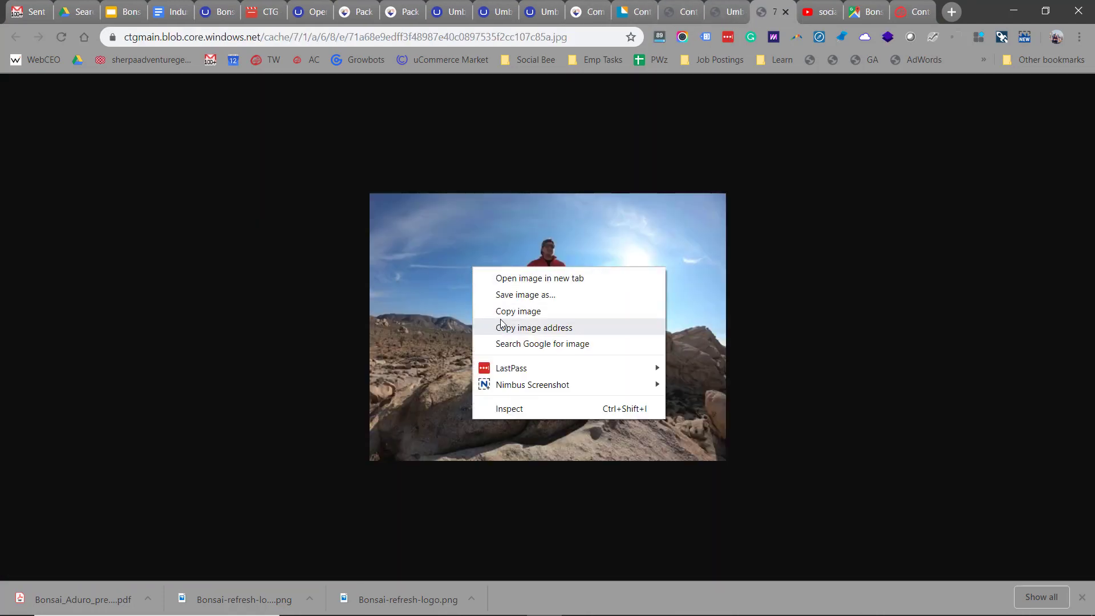
left_click(522, 294)
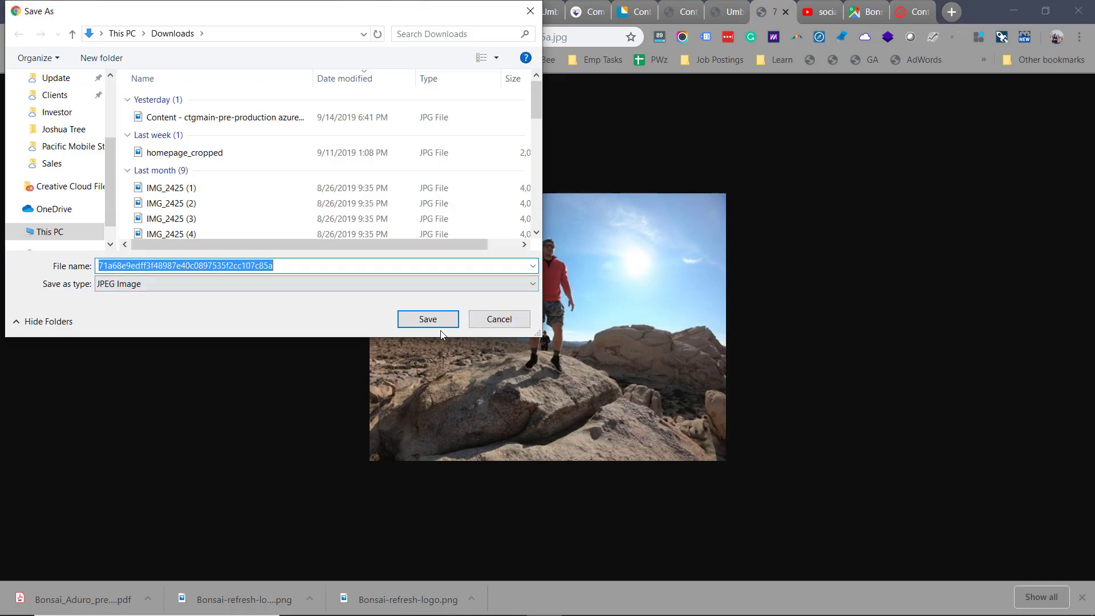
left_click(428, 319)
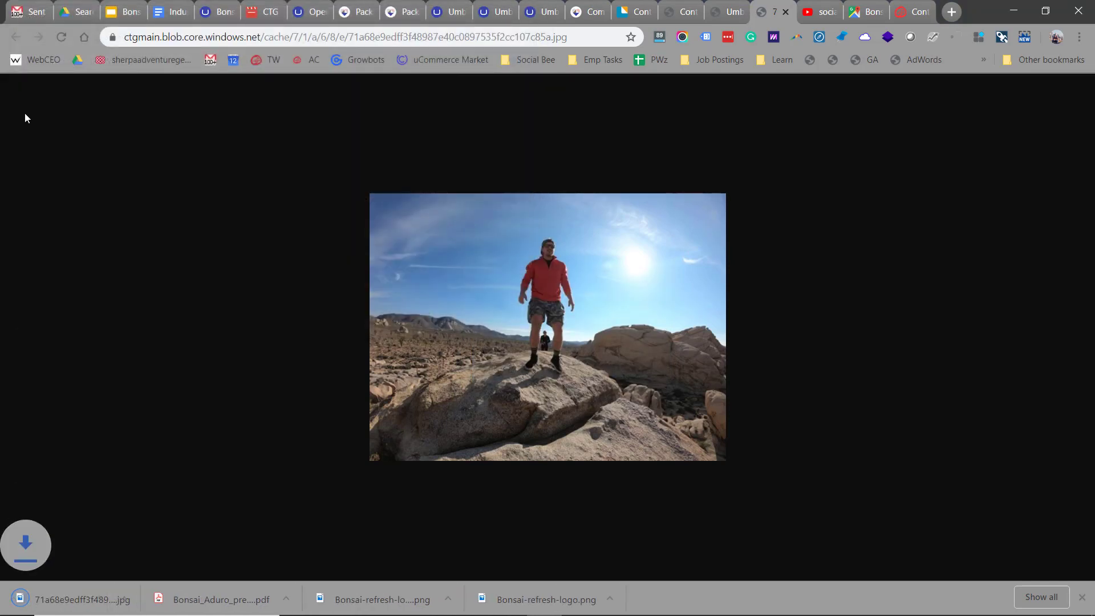
- Show the downloaded .jpg in its Downloads folder, then close that folder window
left_click(147, 597)
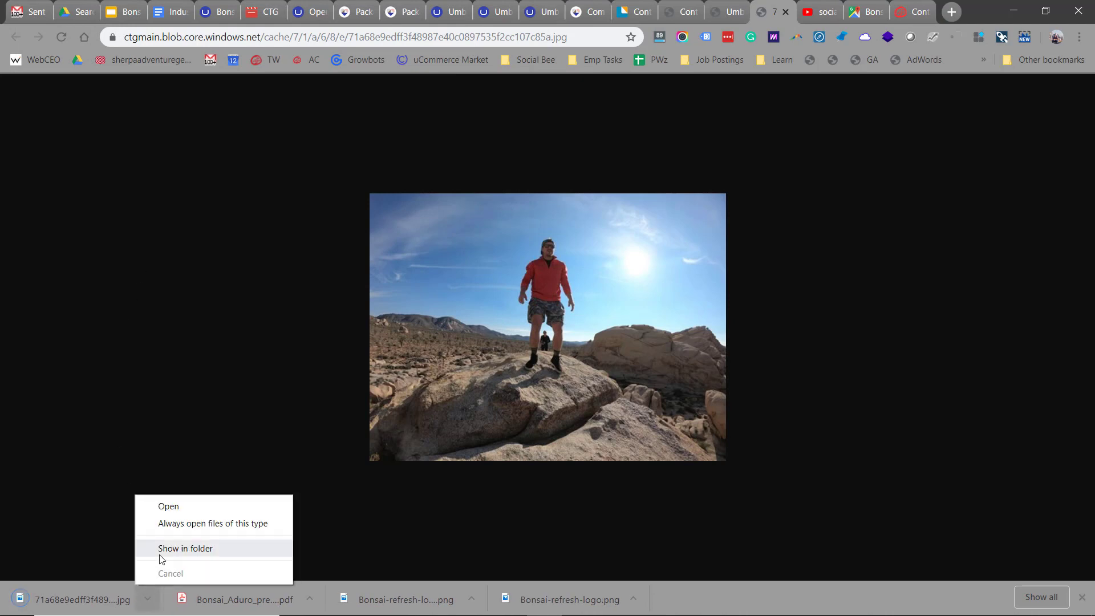
left_click(171, 548)
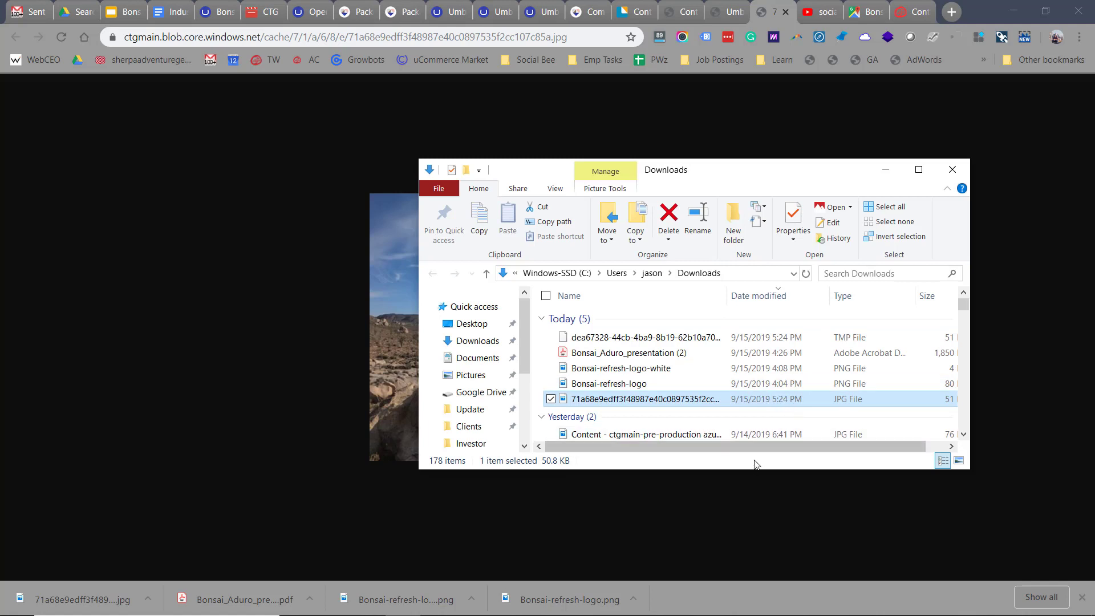
left_click_drag(754, 449, 777, 449)
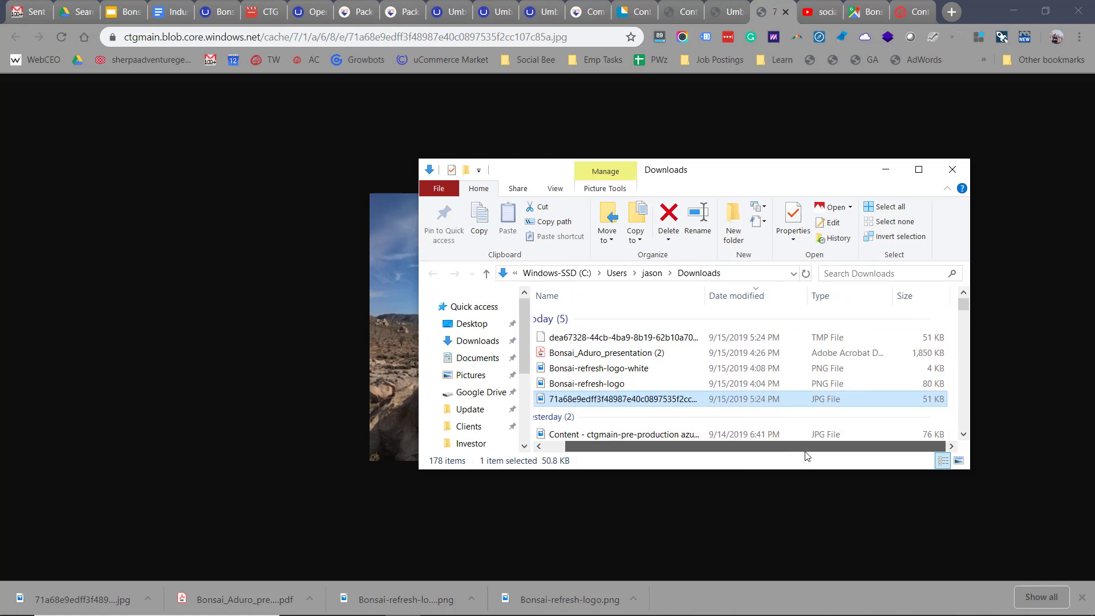
left_click(962, 172)
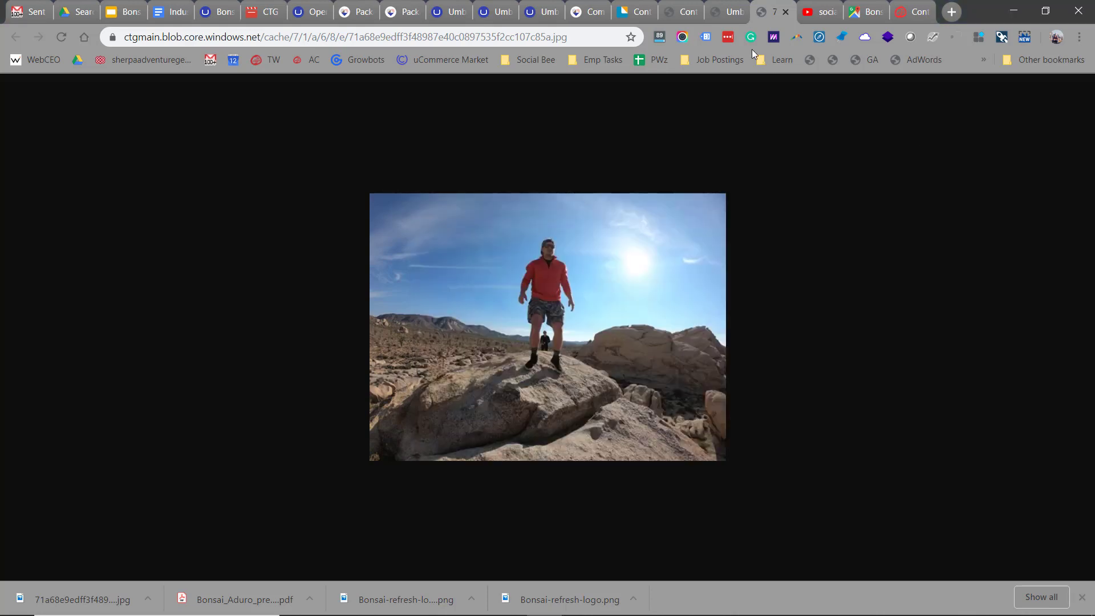
left_click(731, 15)
- Open the G0017310 photo in the media library and drag its focal point onto the man's head
left_click(693, 13)
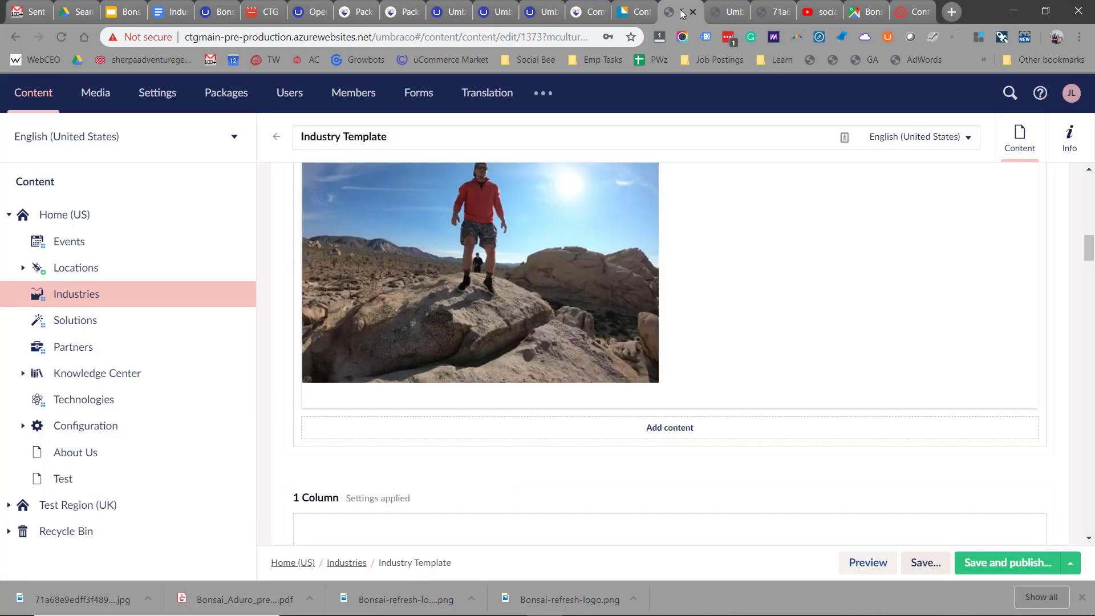
scroll(536, 261, "up", 1)
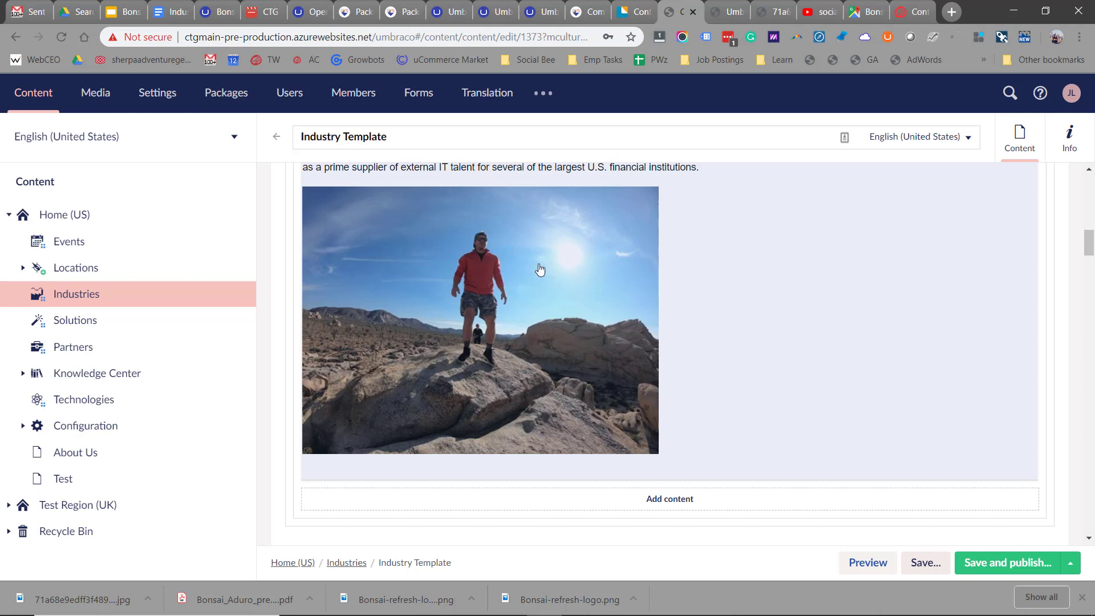
left_click(93, 94)
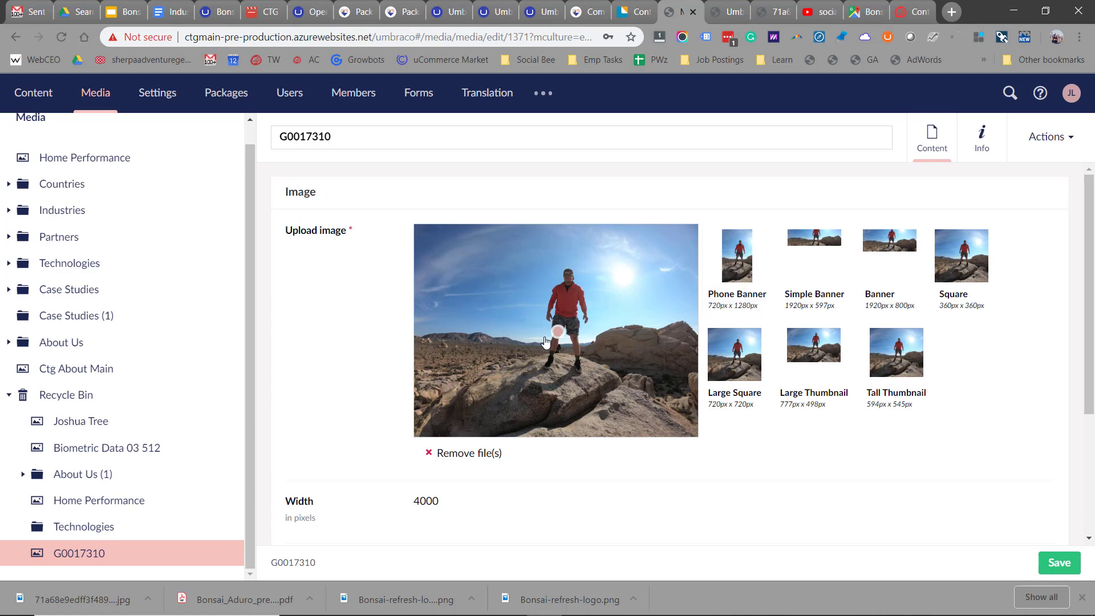
left_click_drag(558, 331, 563, 275)
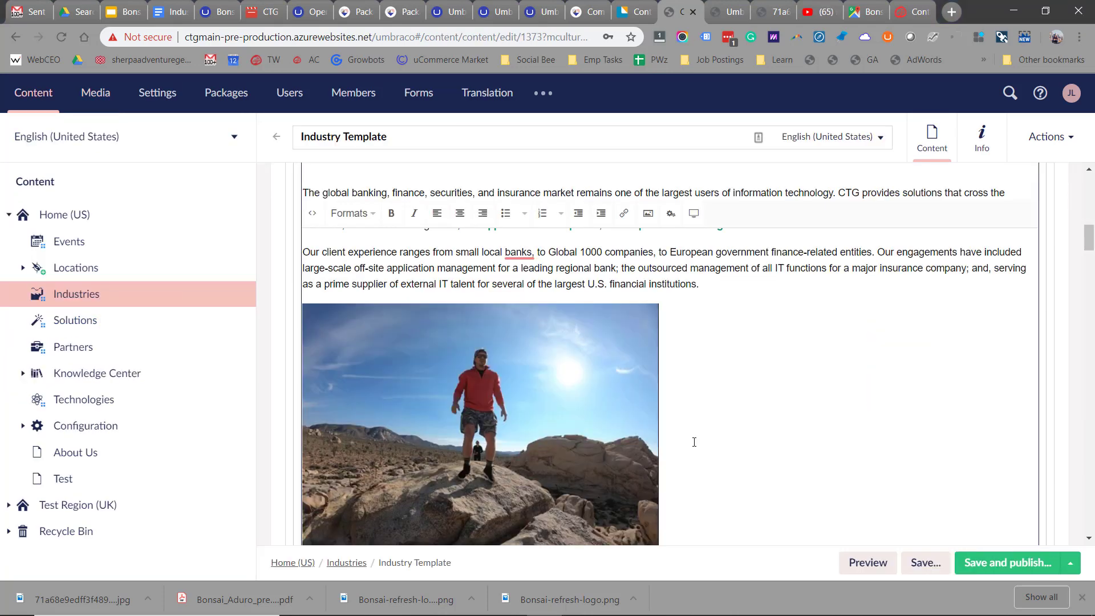
- Embed the social bee draft 2 YouTube video below Industry Template's last paragraph
key("BackSpace")
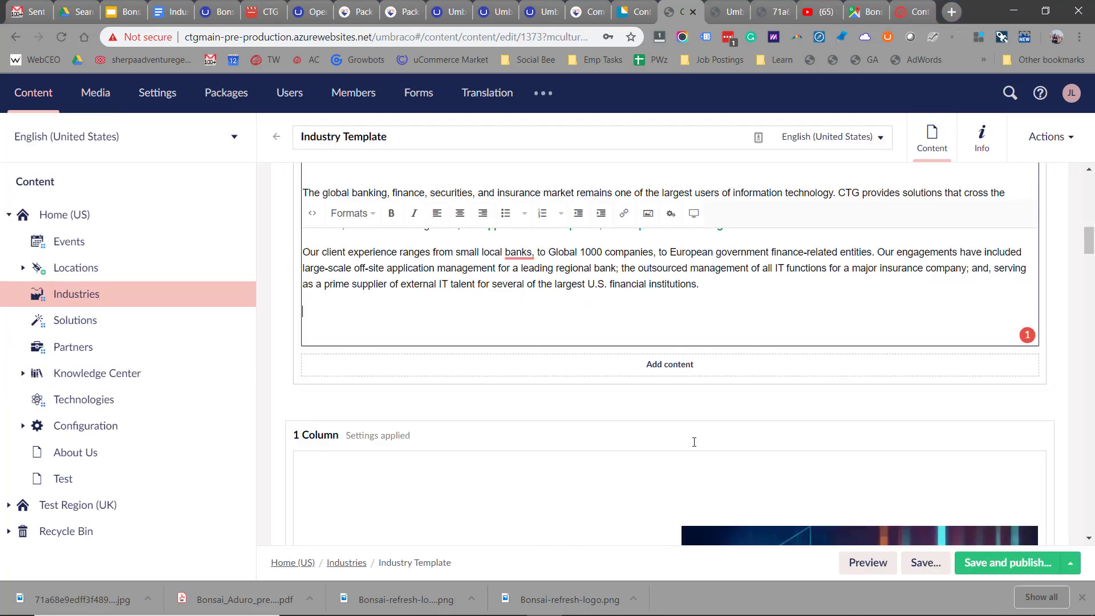
left_click(695, 214)
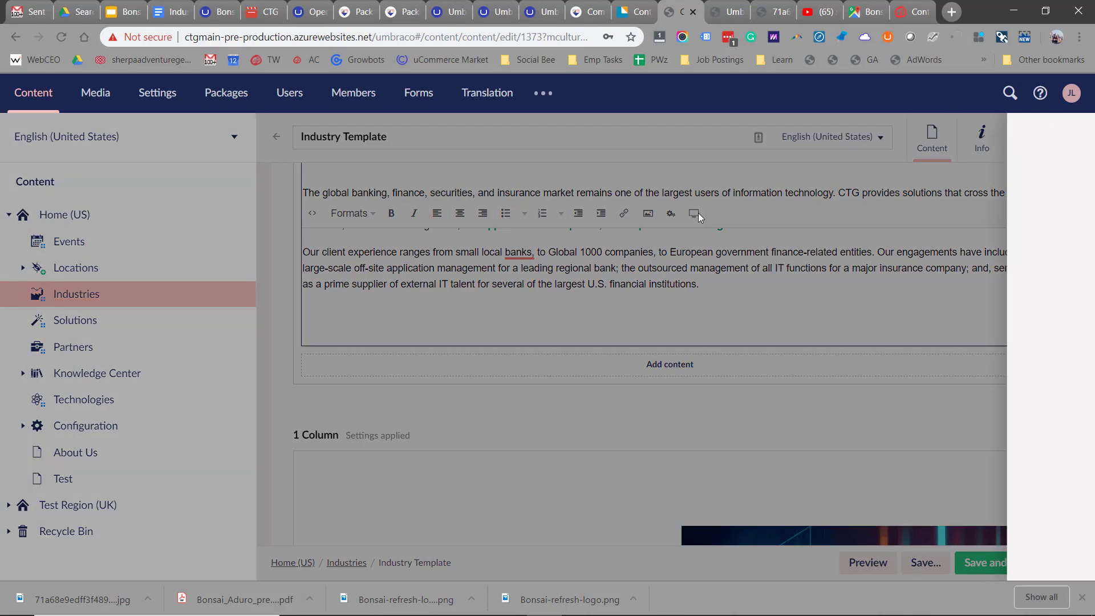
left_click(819, 225)
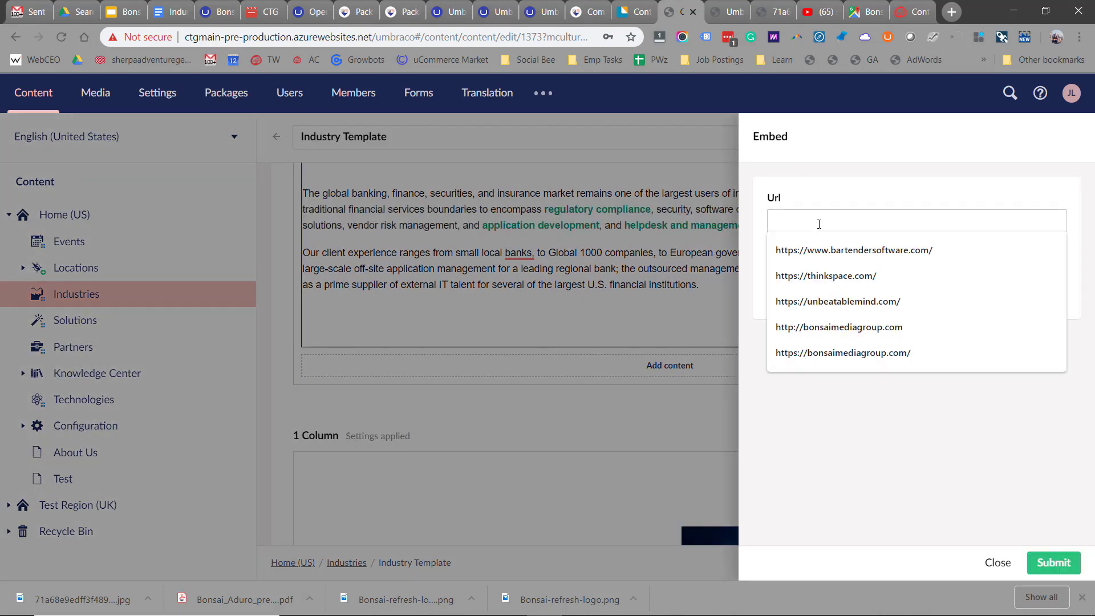
type("https://www.youtube.com/watch?v=Iw5PaWO7SGE")
left_click(817, 250)
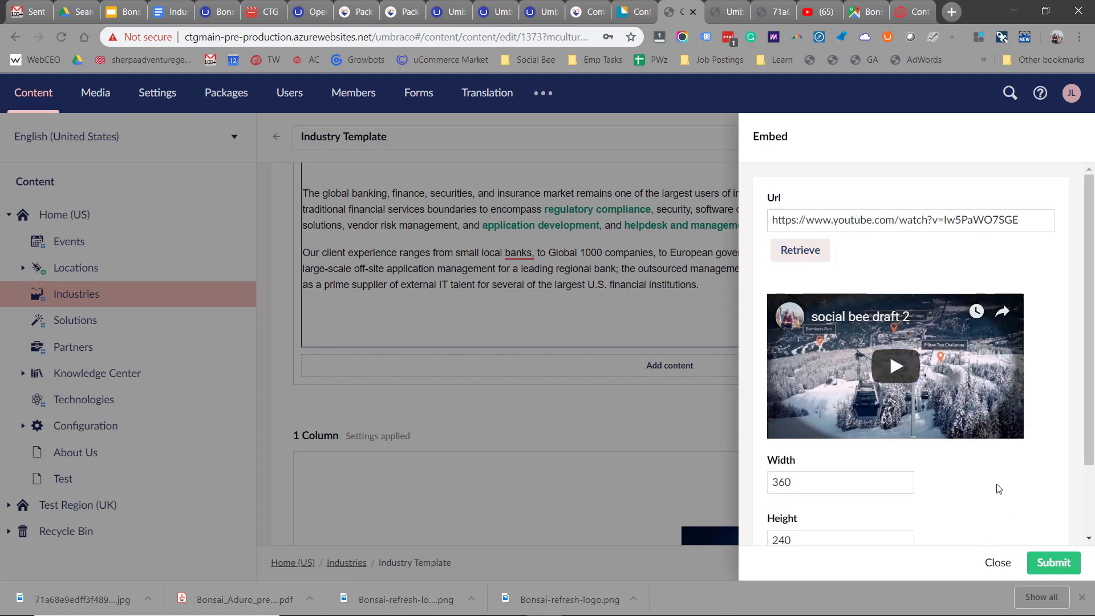
scroll(995, 486, "down", 3)
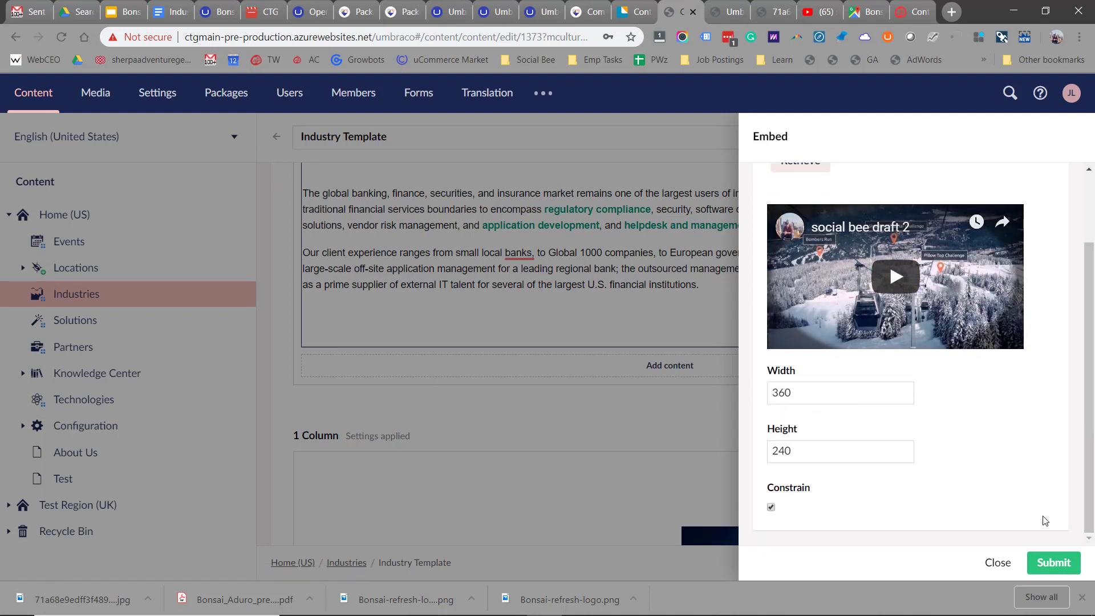
left_click(1053, 563)
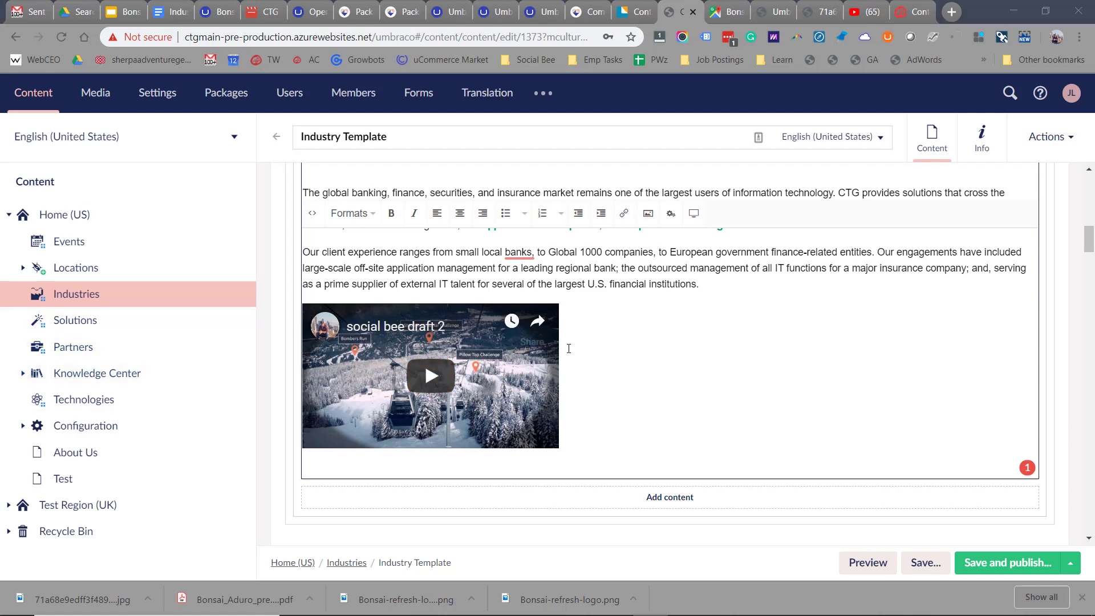
- Delete the embedded YouTube video from the text again
left_click(571, 355)
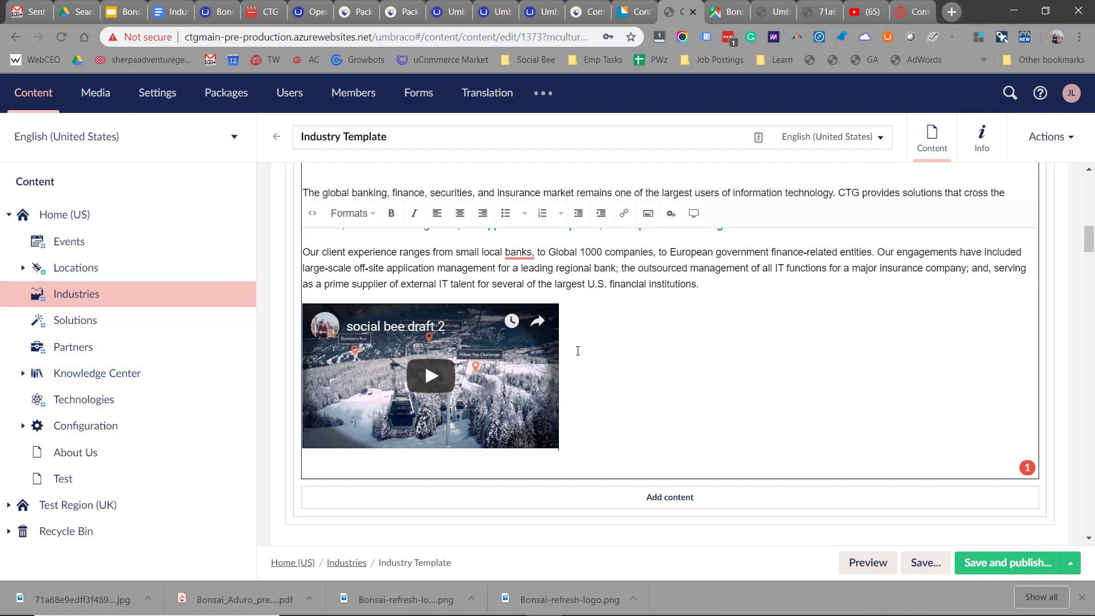
key("BackSpace")
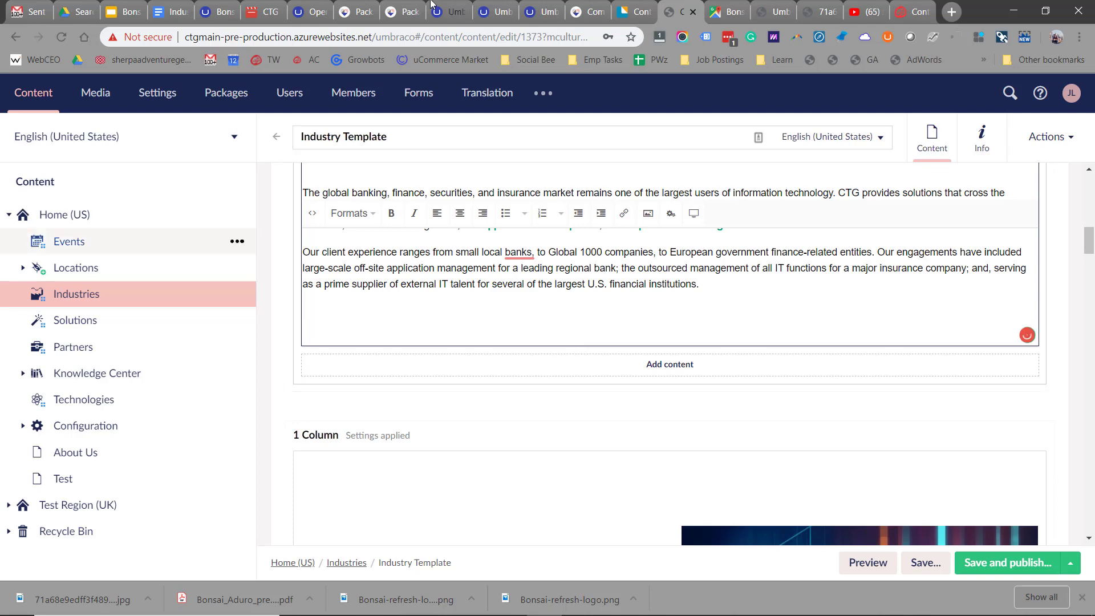
left_click(717, 11)
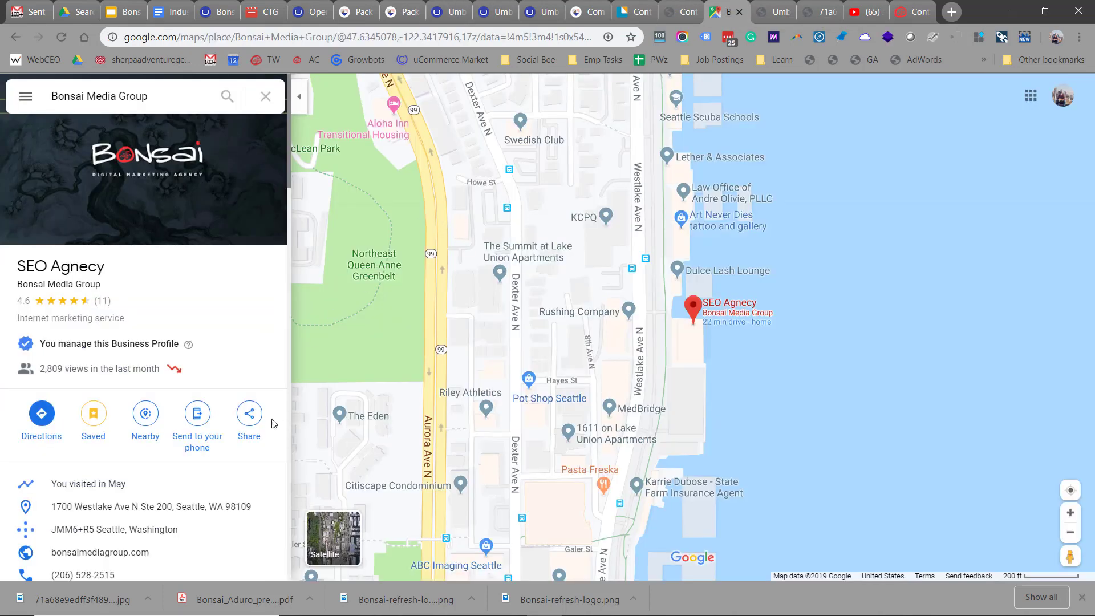
- Copy the Medium-size iframe embed code for the Bonsai Media Group map listing
left_click(251, 416)
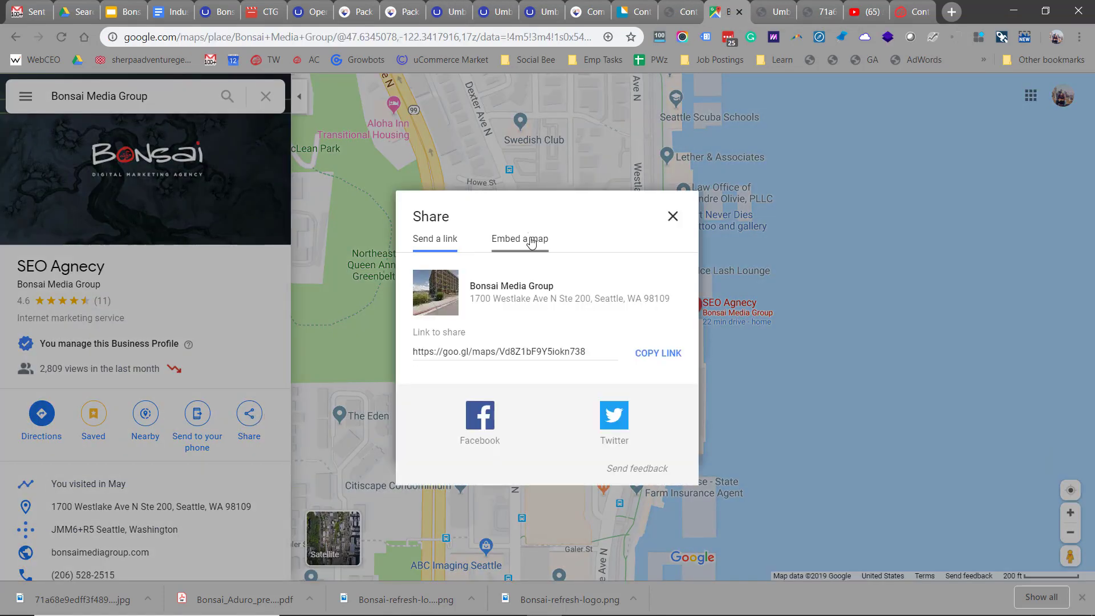
left_click(522, 240)
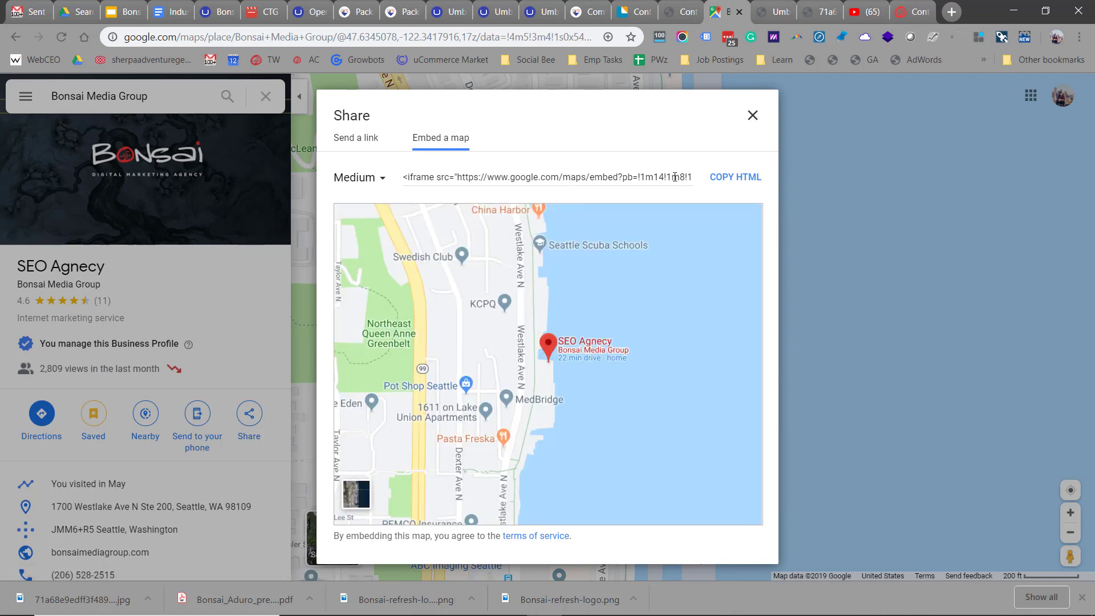
left_click(675, 180)
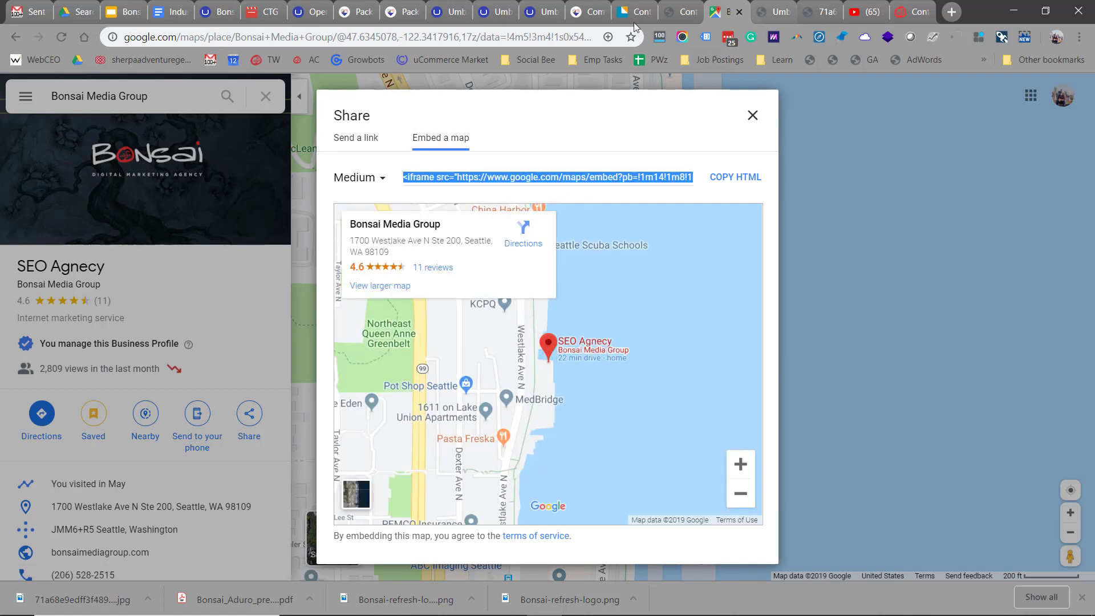
left_click(669, 16)
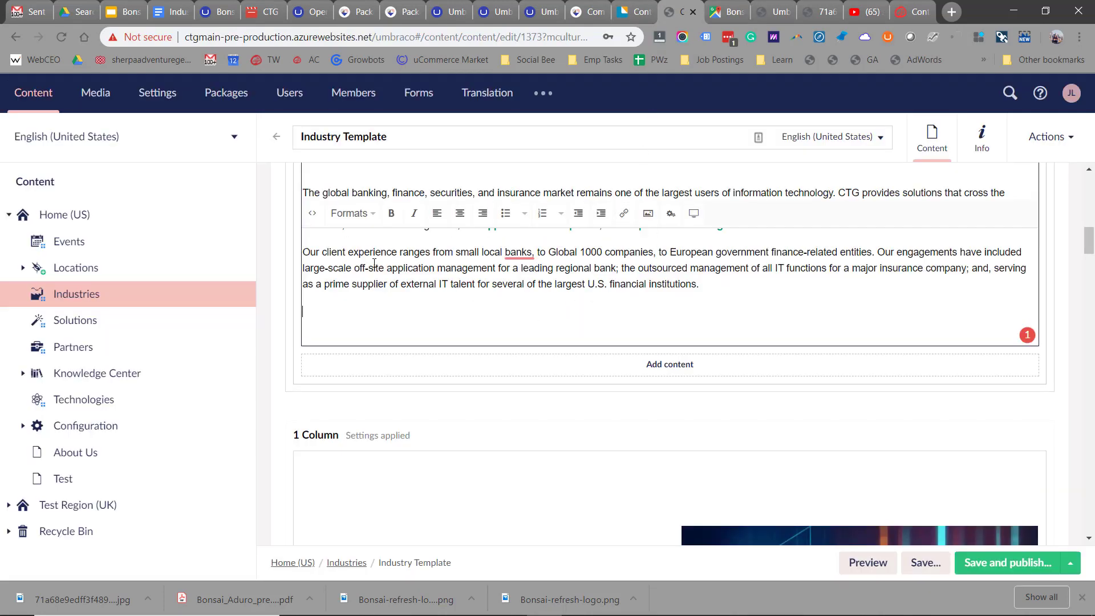
- Paste the Bonsai Media Group map iframe into the HTML source after the last paragraph
left_click(312, 213)
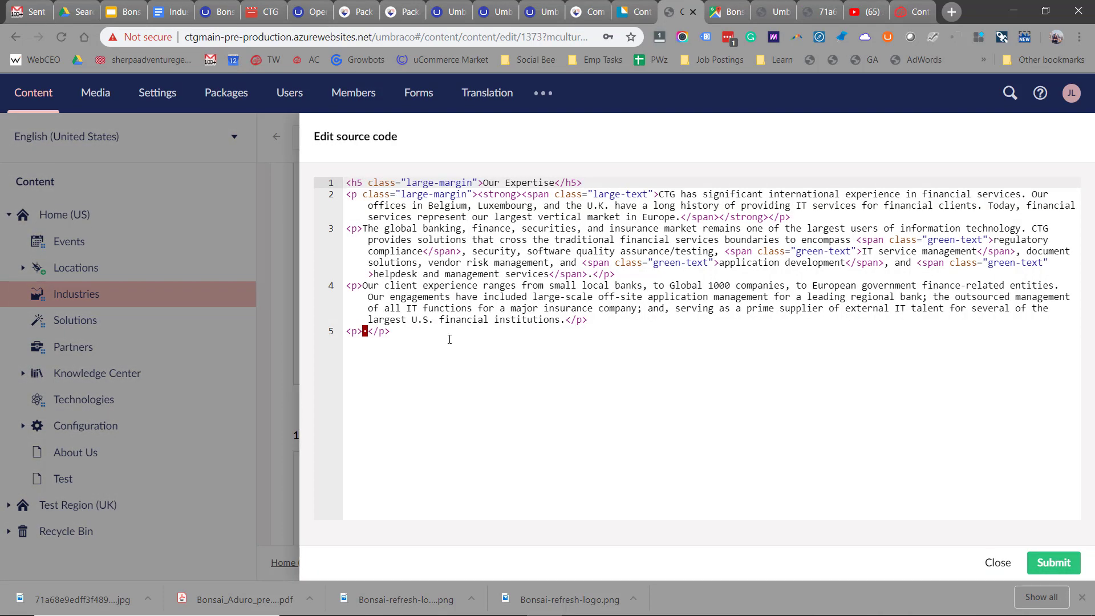
left_click(449, 337)
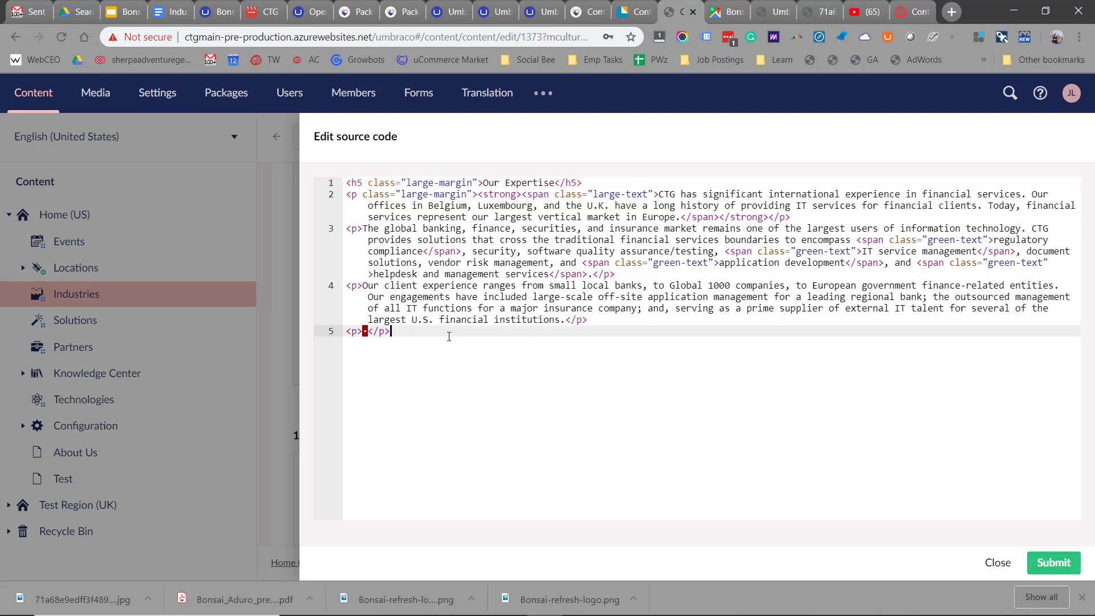
key("Return")
key("ctrl+v")
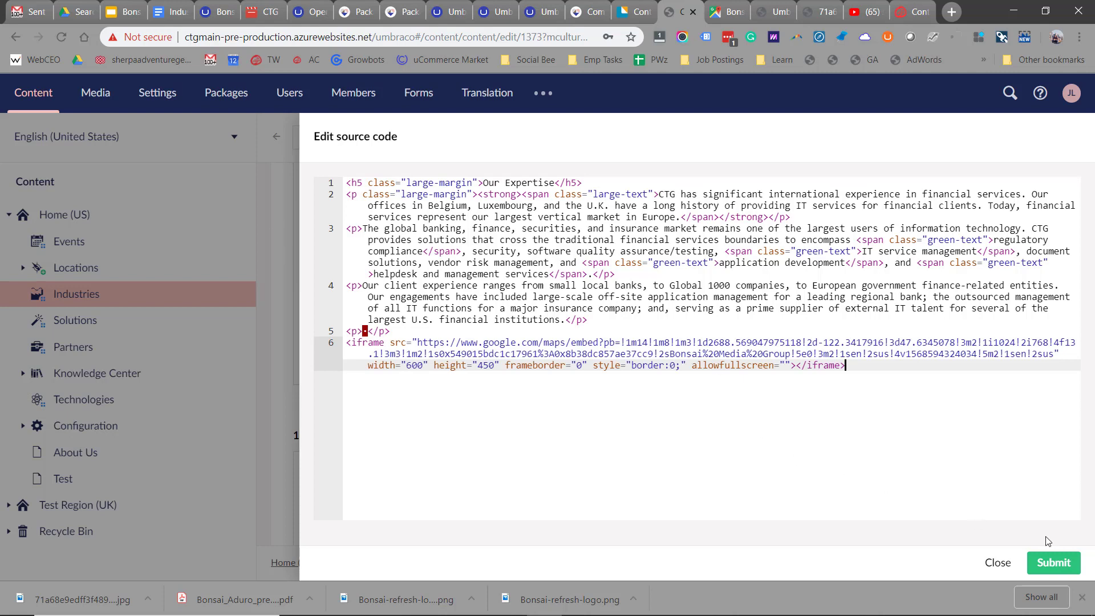
left_click(1054, 563)
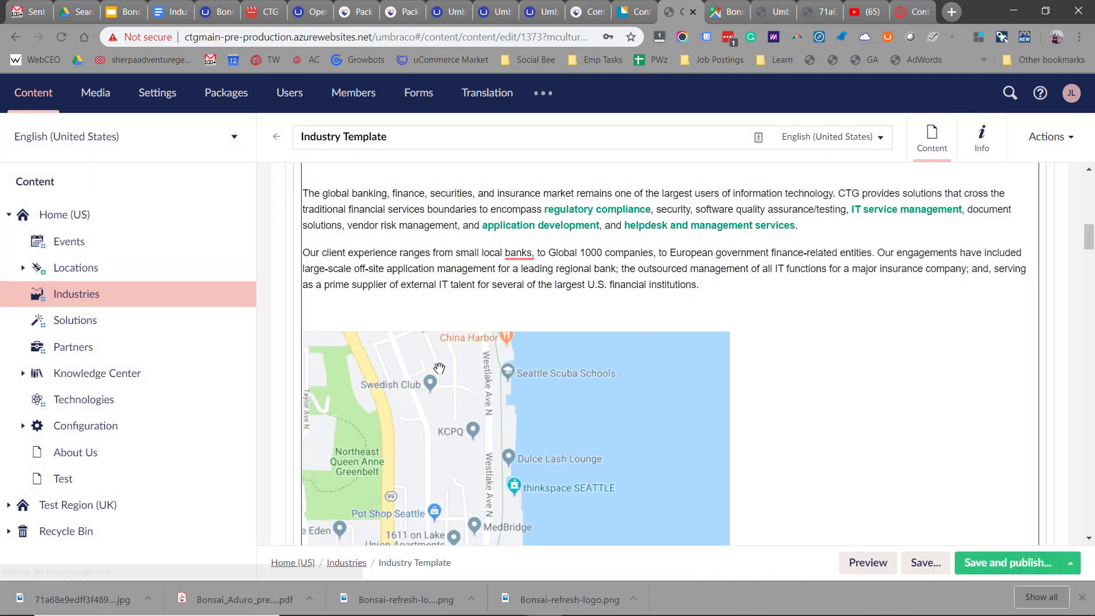
scroll(448, 354, "down", 1)
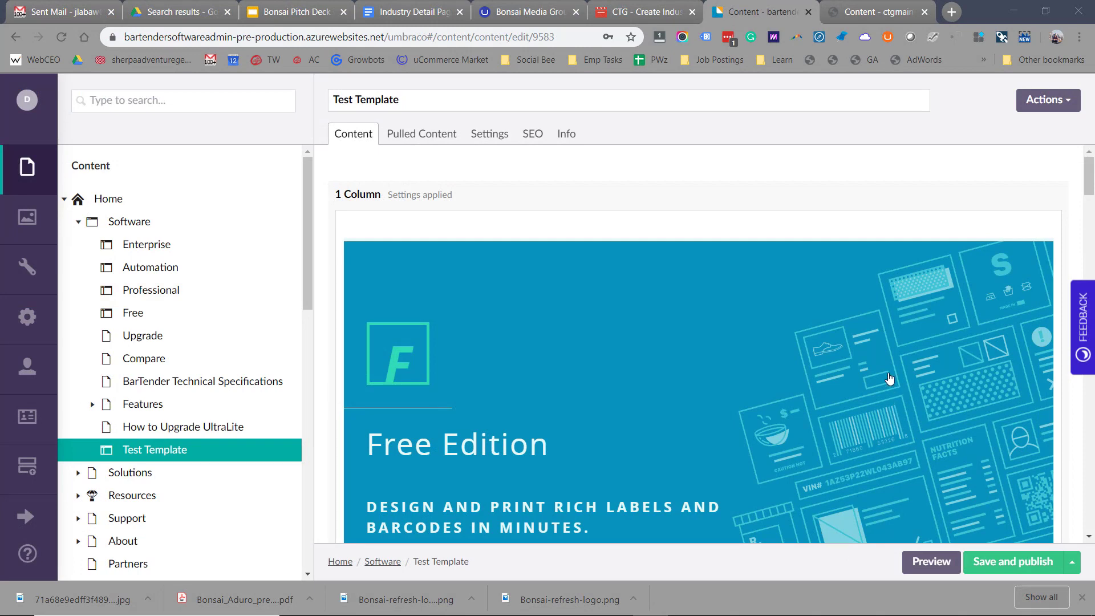
- Delete the Free Edition banner row and save and publish Test Template
scroll(894, 389, "down", 2)
scroll(894, 389, "up", 2)
left_click(1051, 209)
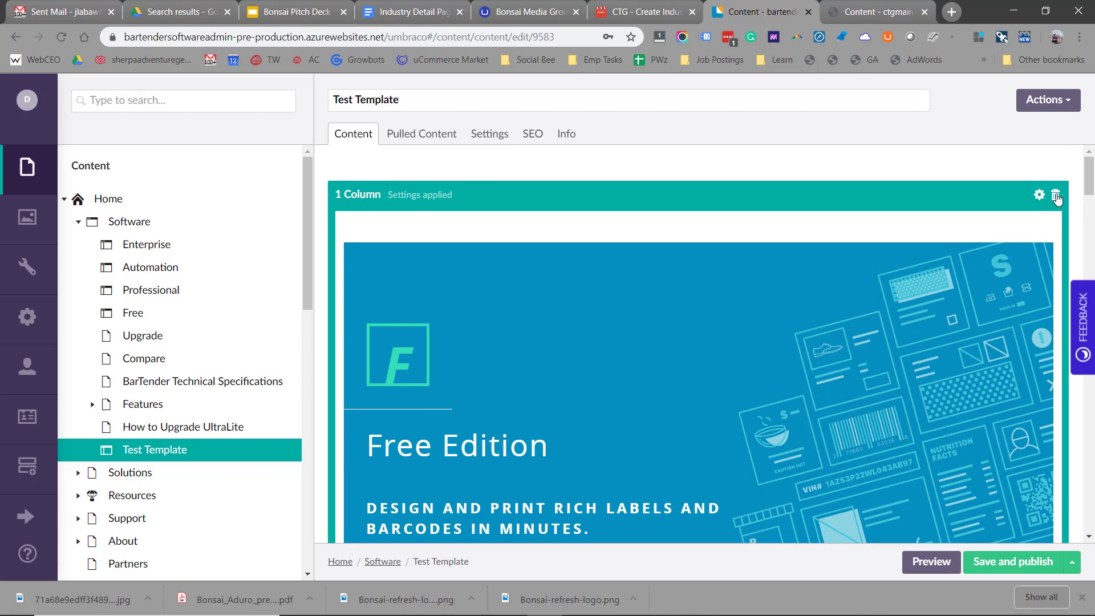
left_click(1055, 195)
left_click(1020, 195)
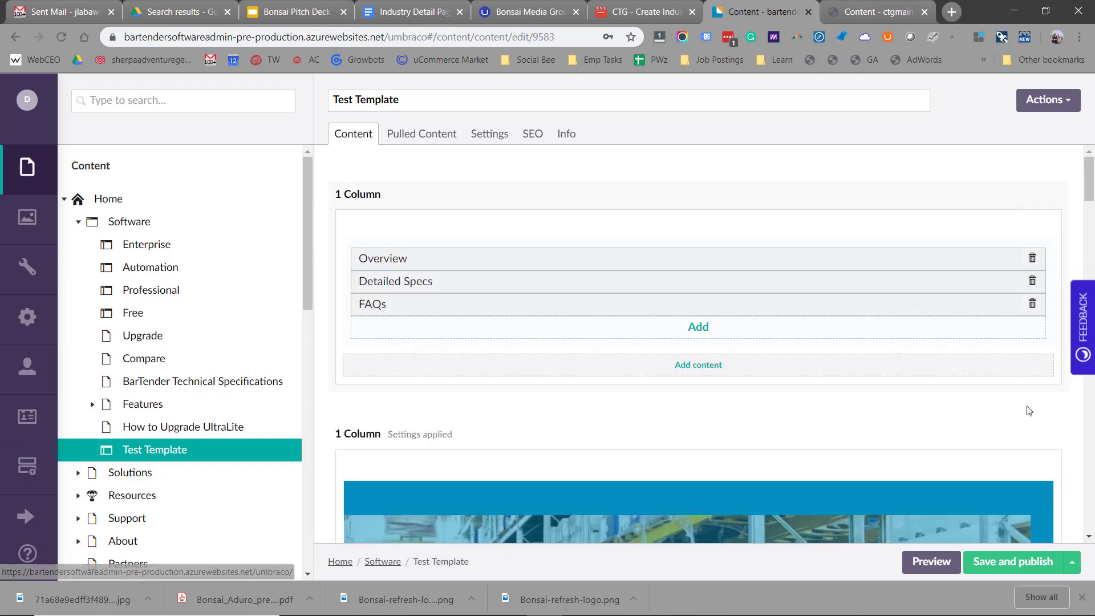
left_click(1013, 565)
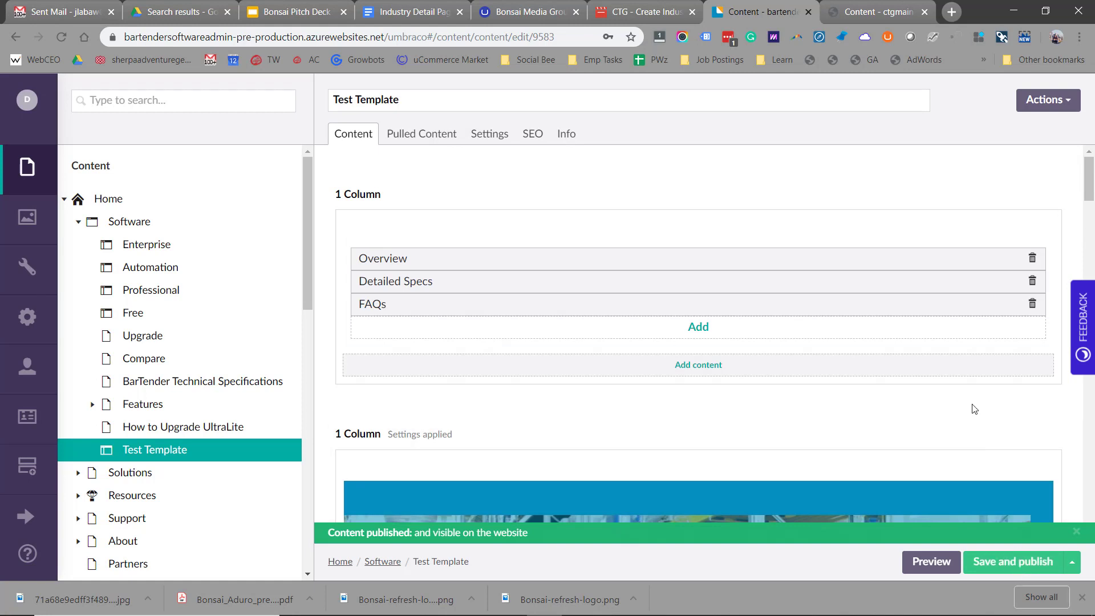
- Roll Test Template back to its 9/16/2019 3:17 PM version
right_click(175, 452)
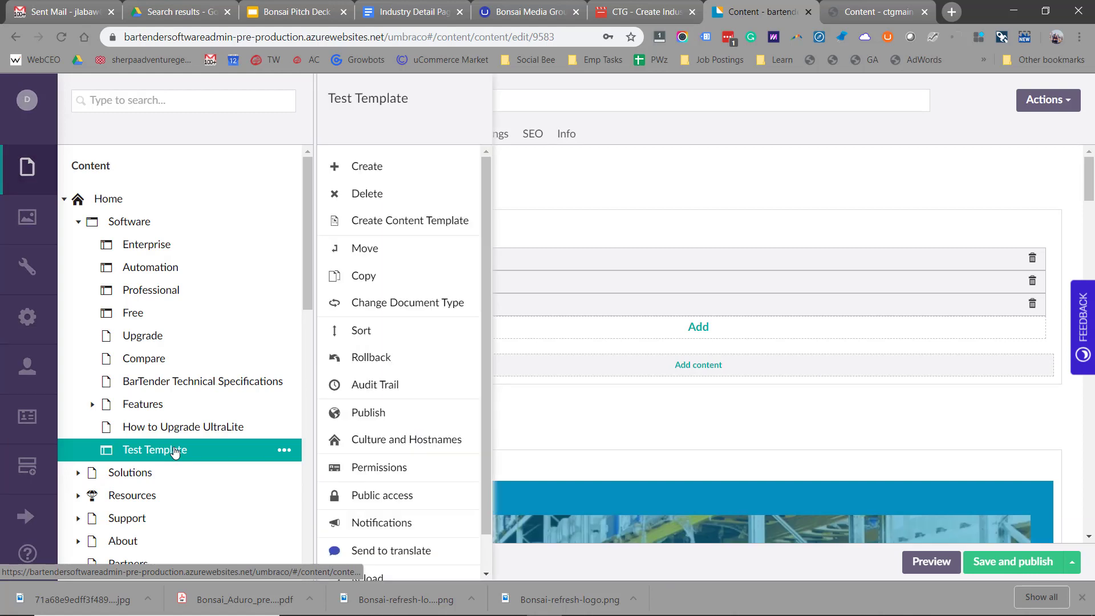
left_click(352, 359)
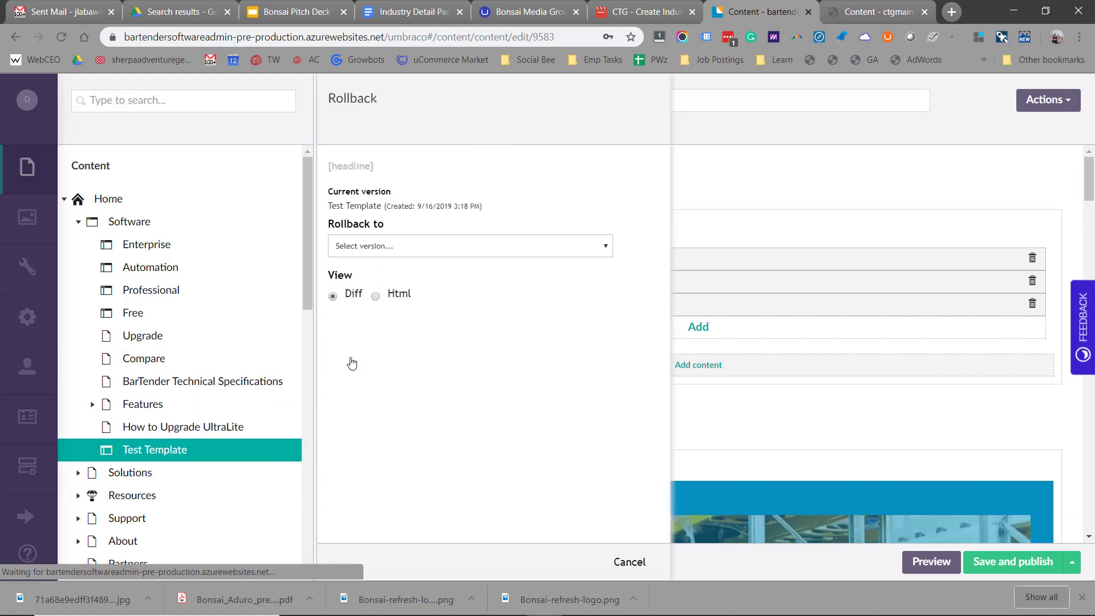
left_click(435, 255)
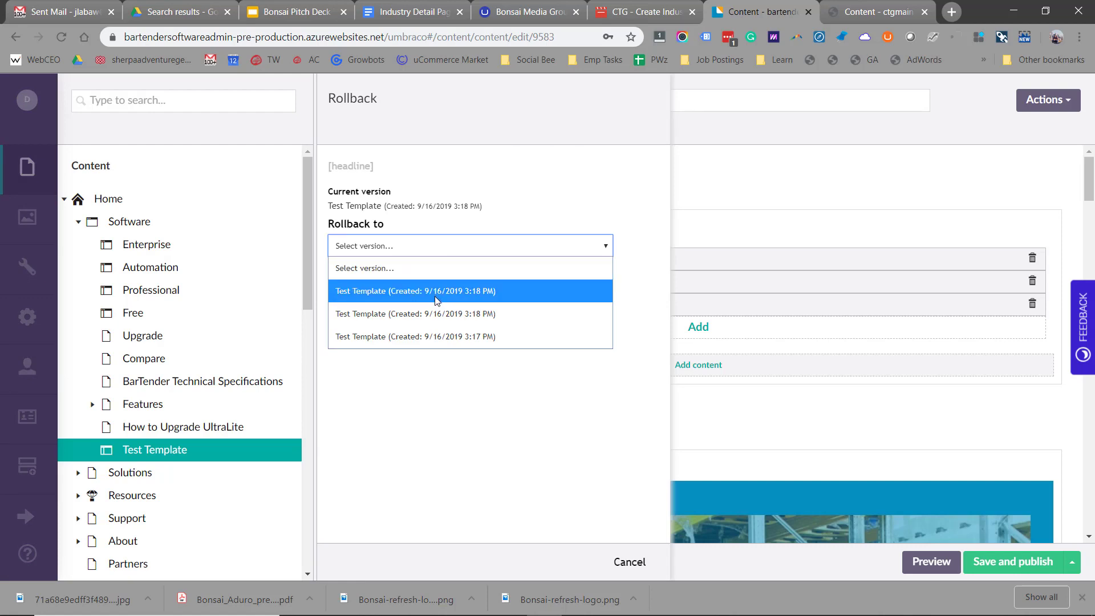
left_click(436, 338)
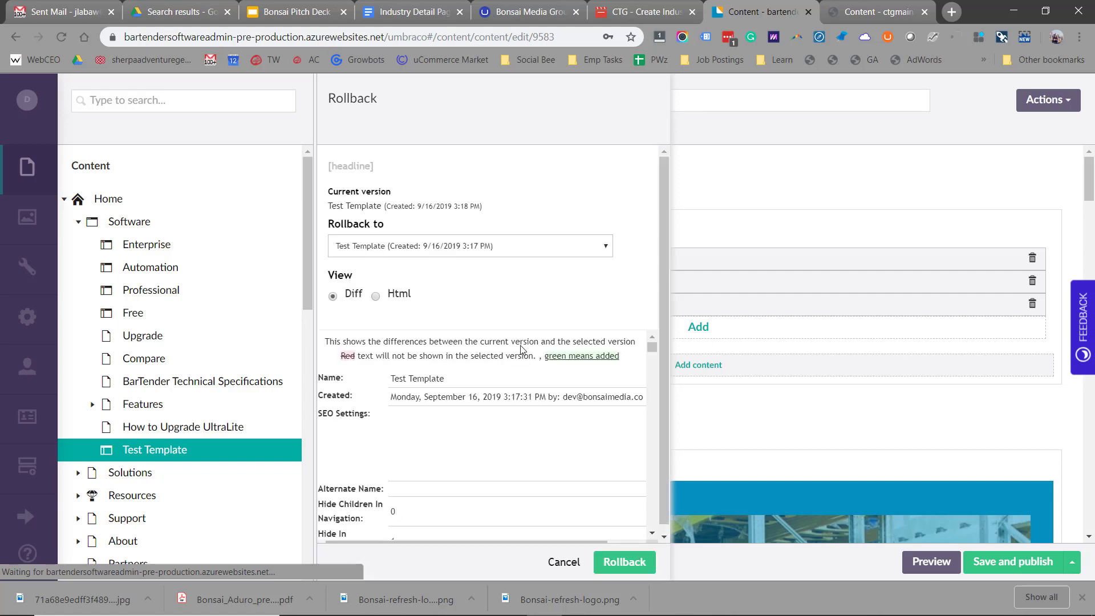
left_click(625, 563)
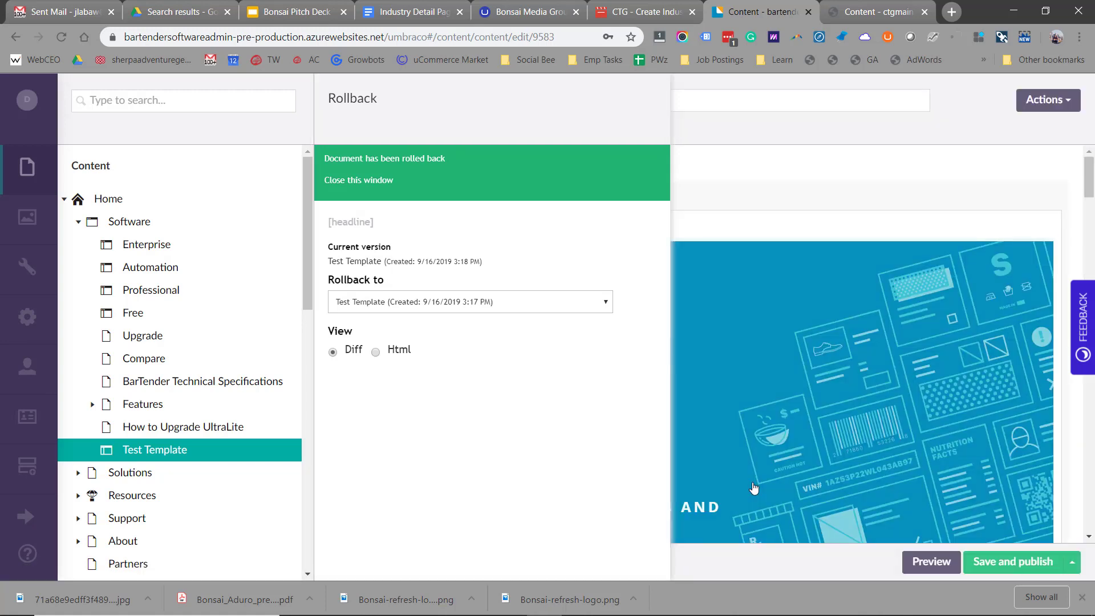
left_click(808, 214)
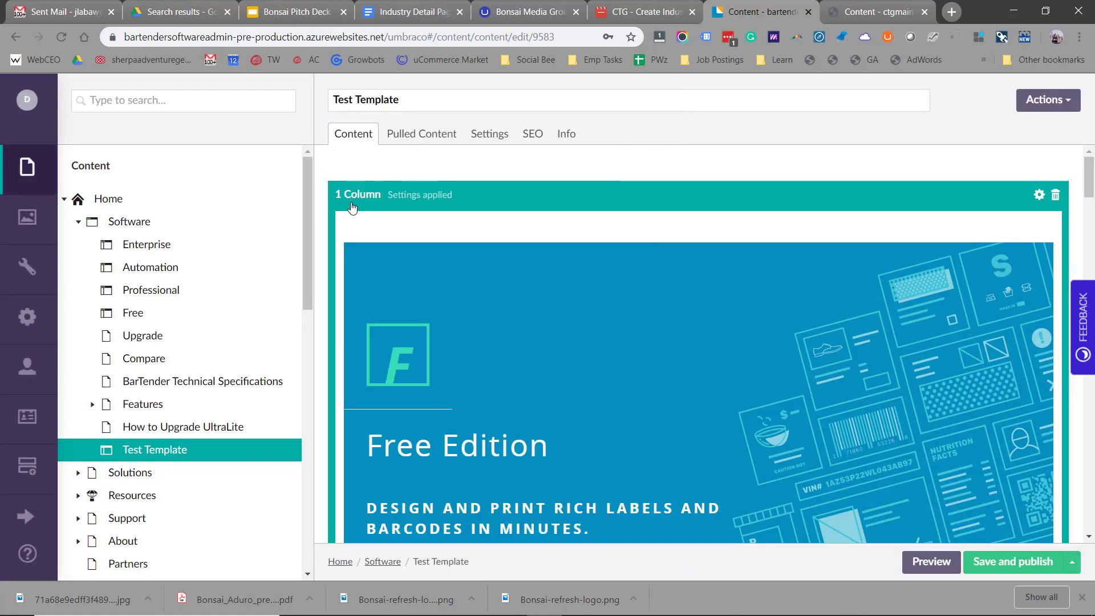
scroll(844, 364, "down", 2)
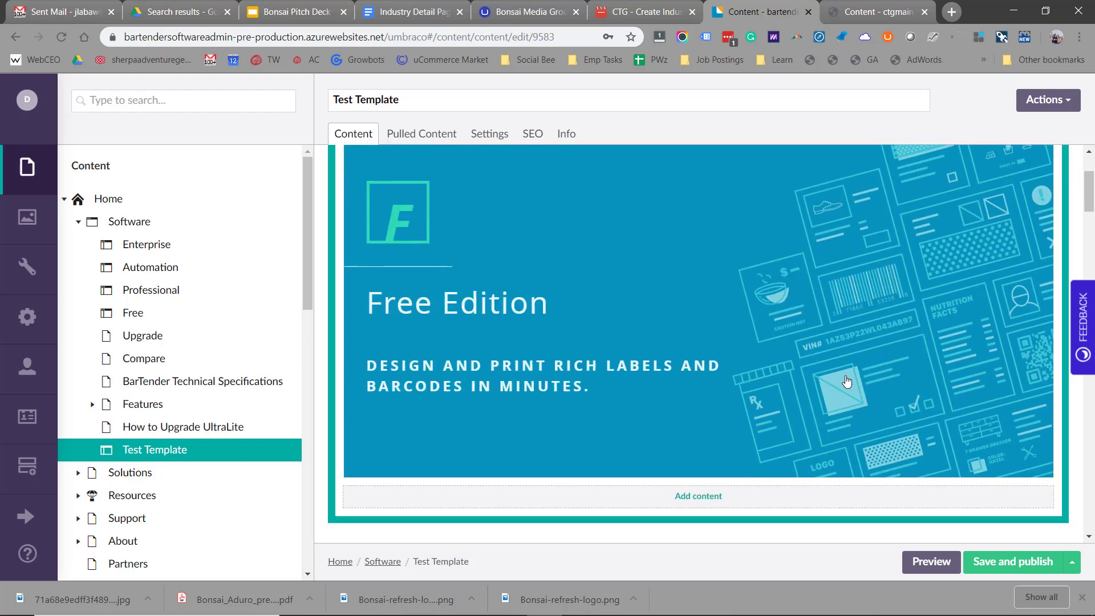
- Save and publish the page, scheduling publish for 18 September and unpublish for 20 September 2019
left_click(991, 561)
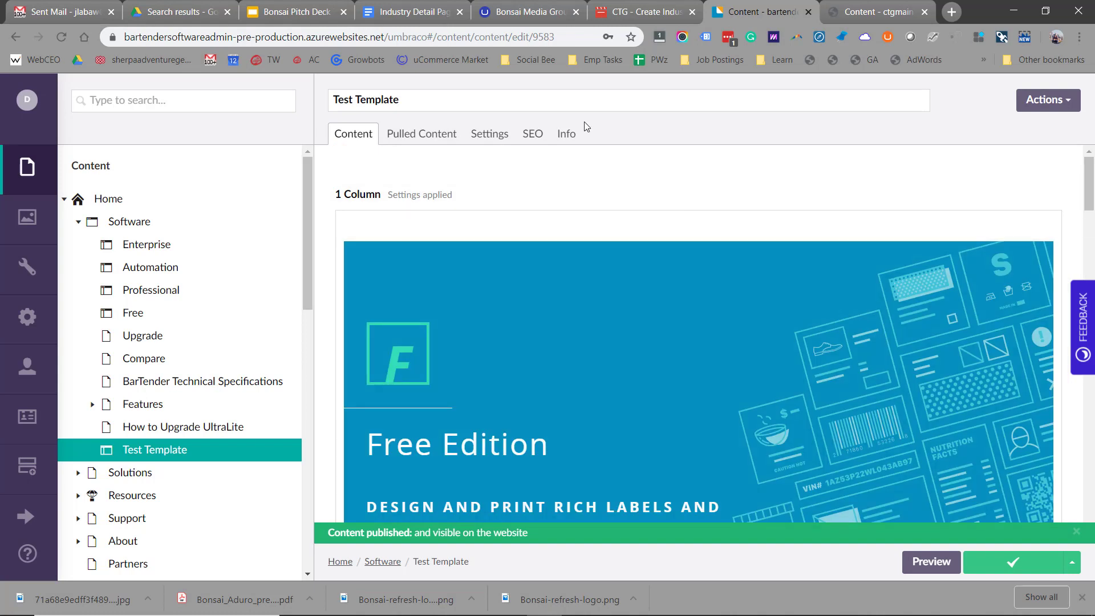
left_click(569, 135)
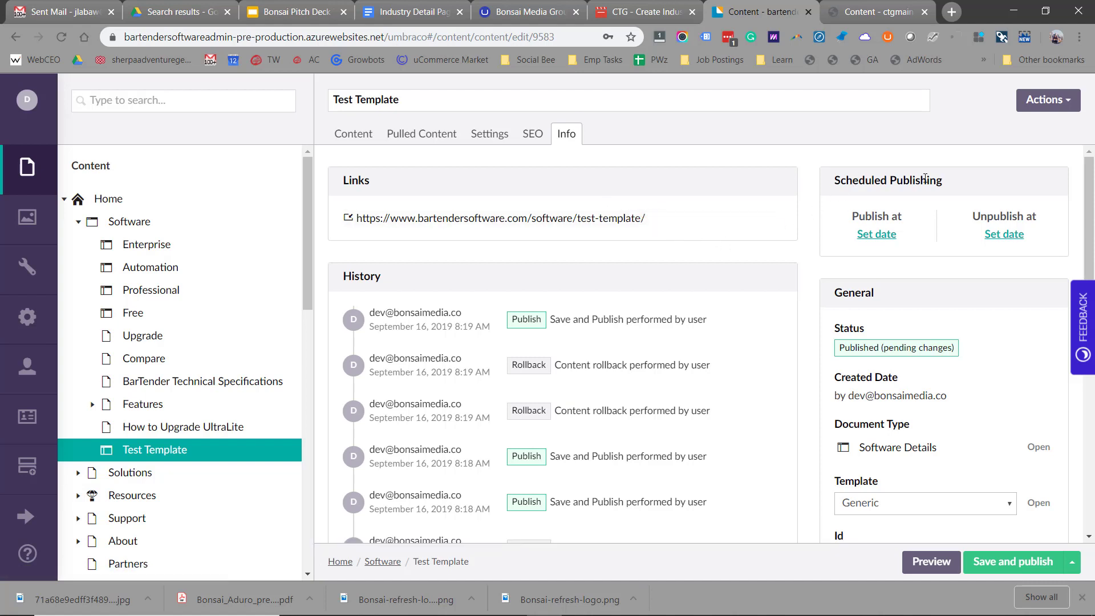
left_click(878, 235)
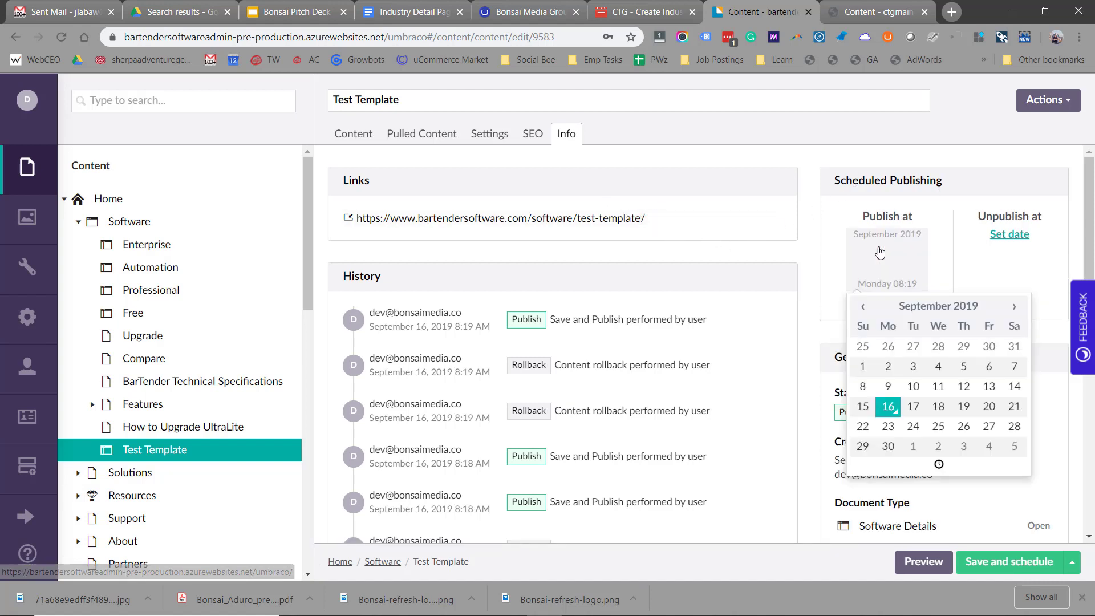
left_click(939, 408)
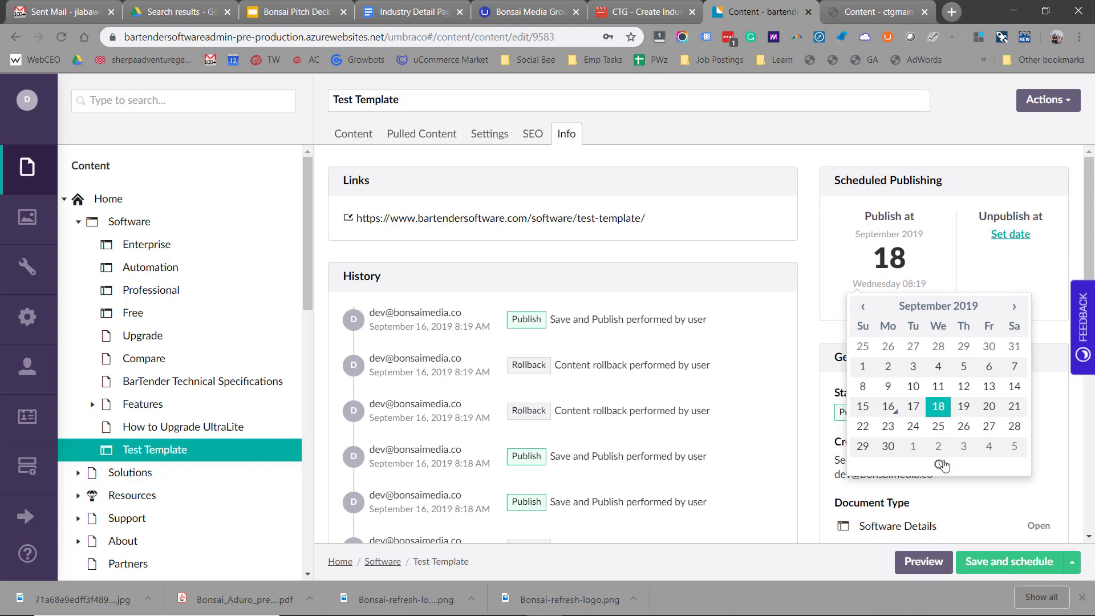
left_click(987, 260)
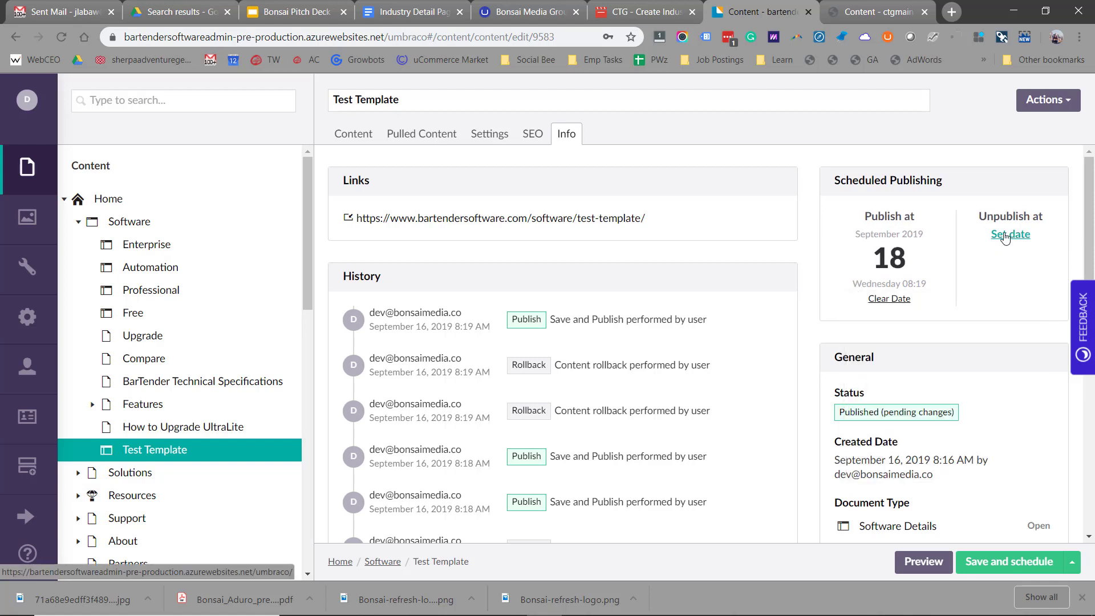
left_click(1006, 235)
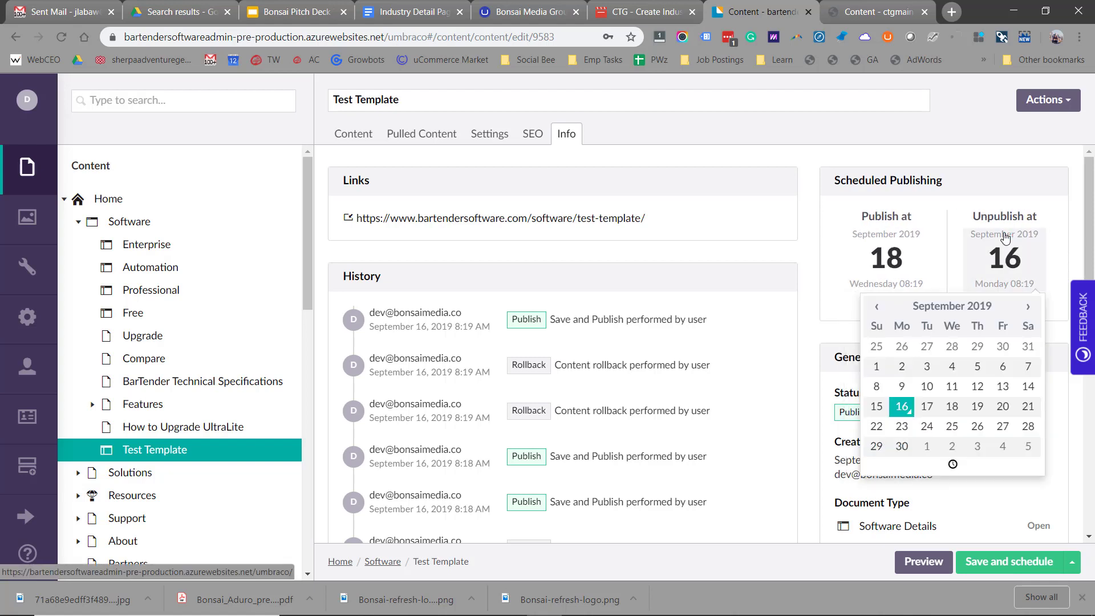
left_click(1000, 414)
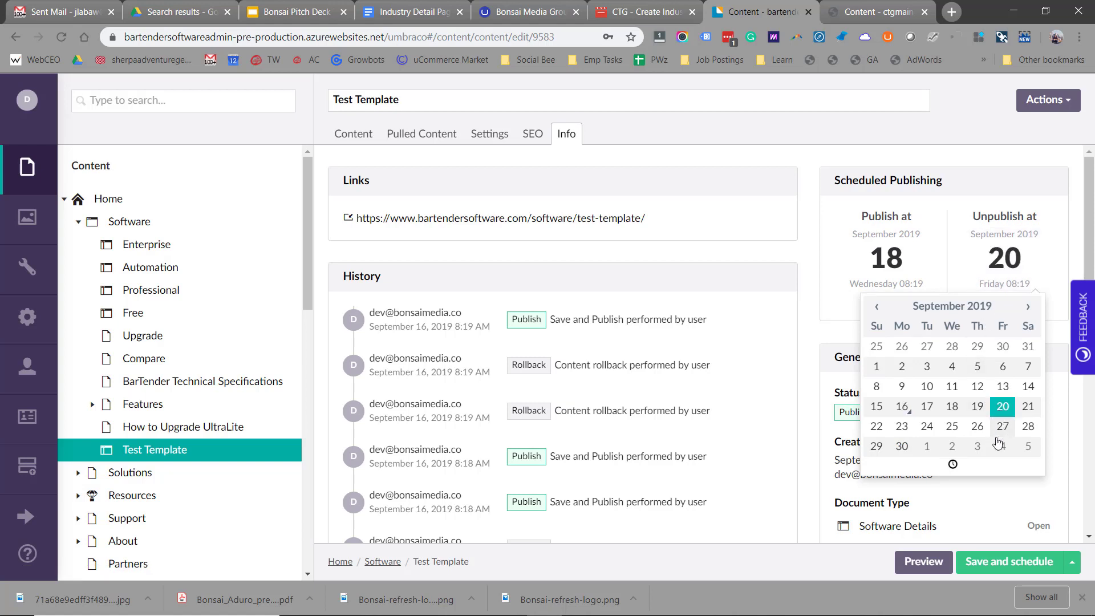
left_click(993, 497)
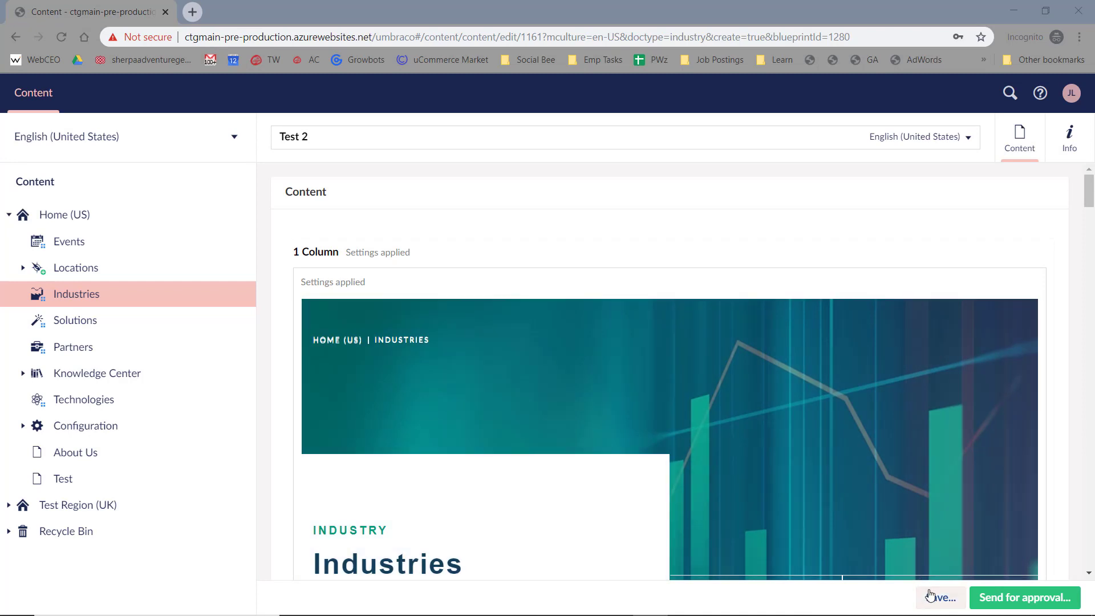
- Send Test 2's English (United States) version for approval
left_click(994, 599)
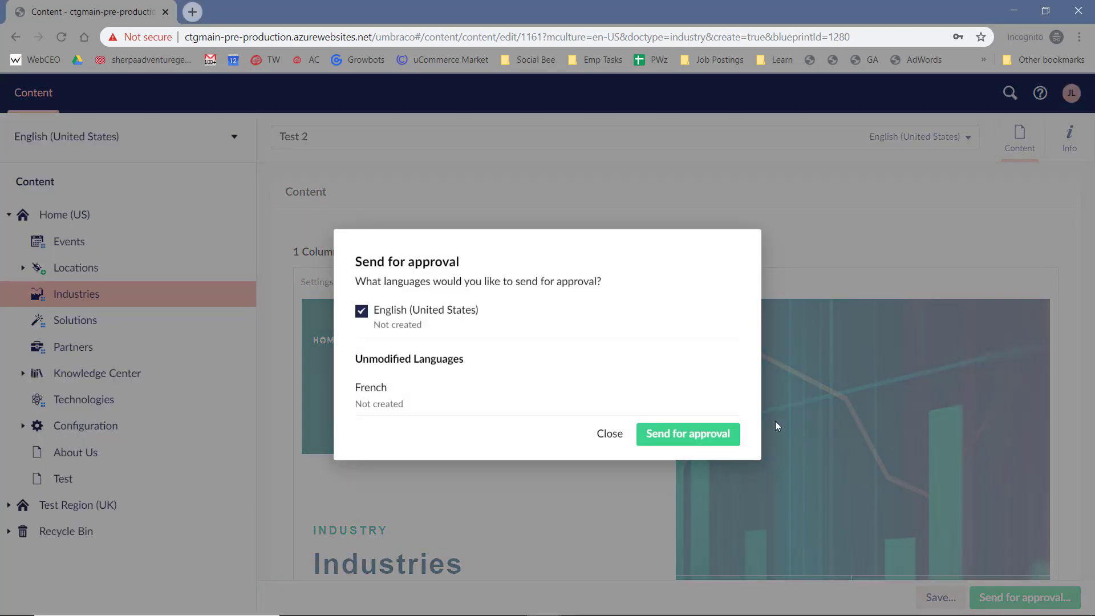
left_click(708, 439)
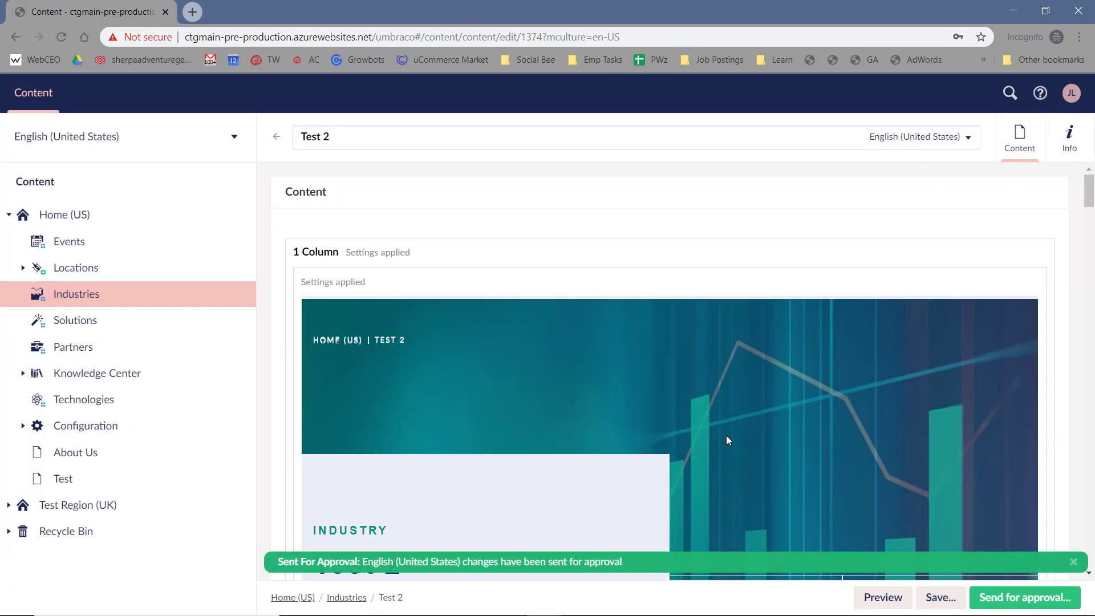
key("alt+Tab")
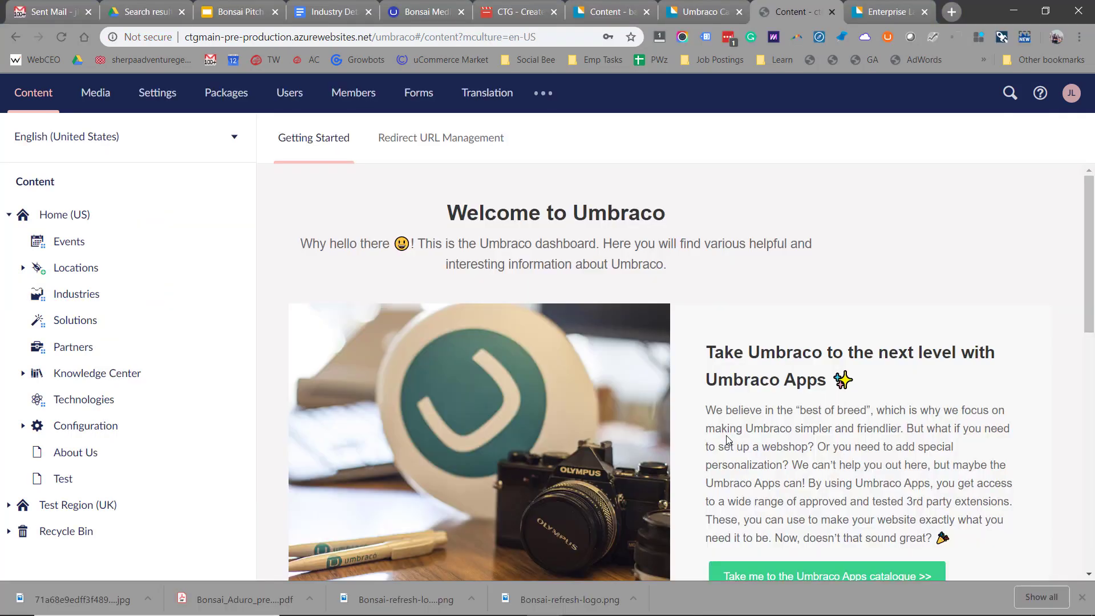
- Open the Test 2 page under Industries and start publishing it
left_click(72, 297)
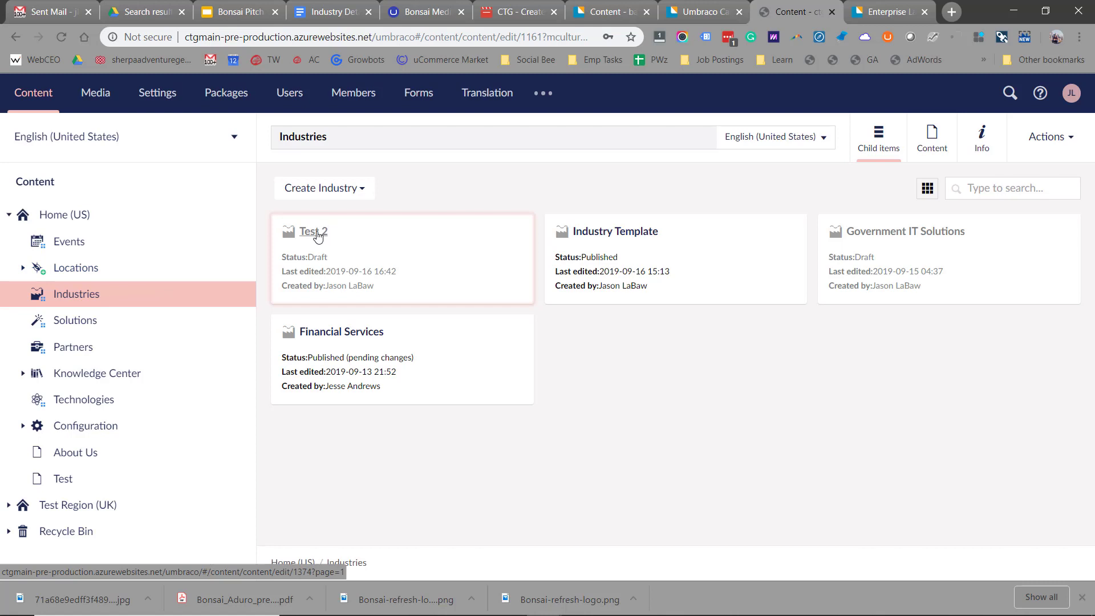
left_click(317, 235)
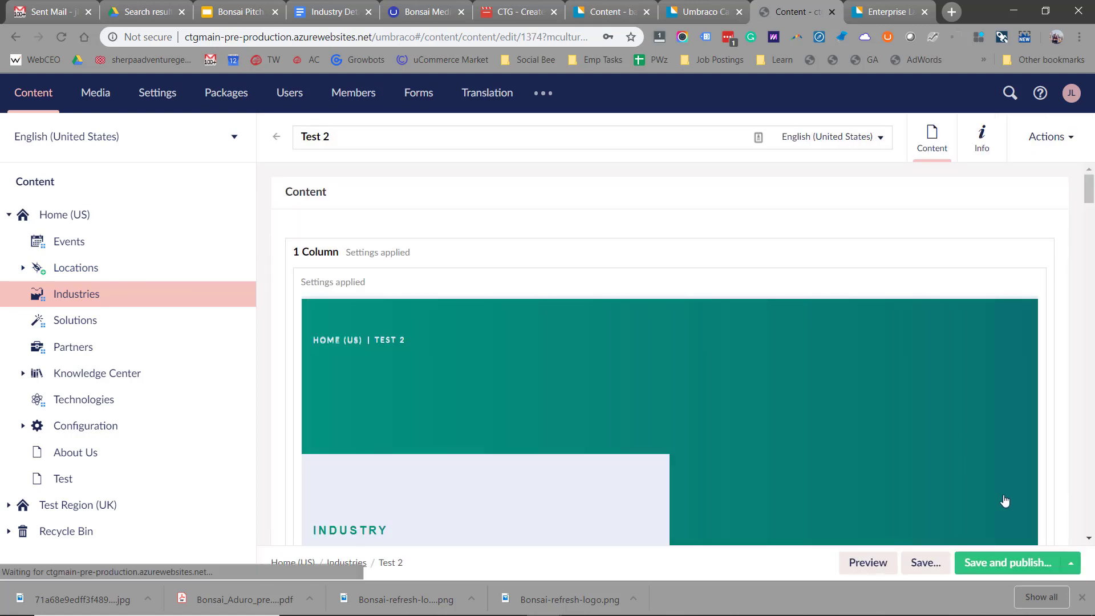
left_click(1009, 565)
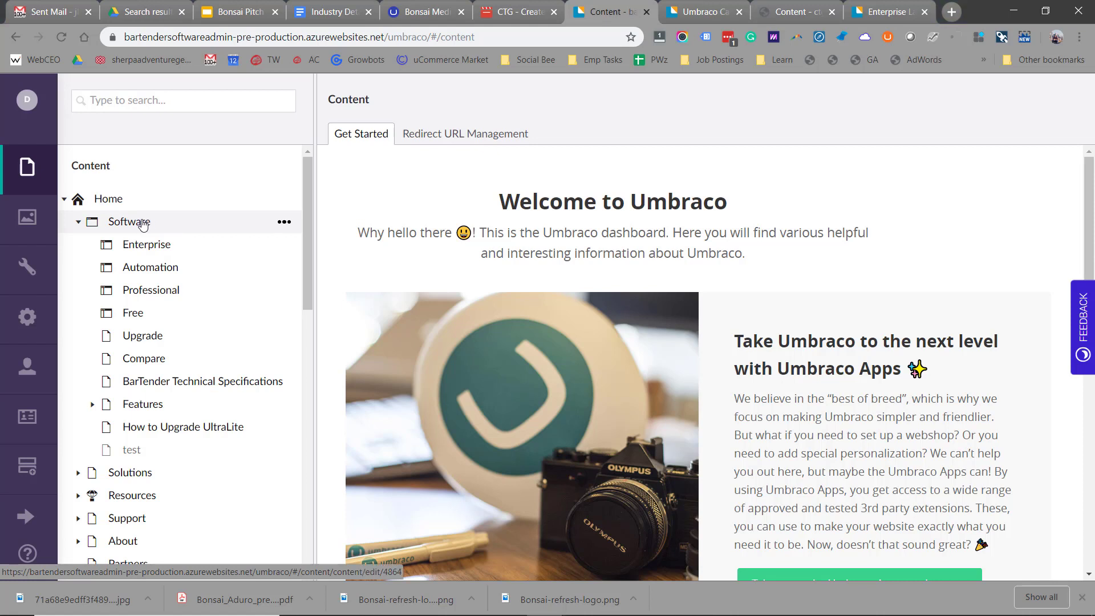
- Create a Generic page under Software from the Blank content template
right_click(142, 225)
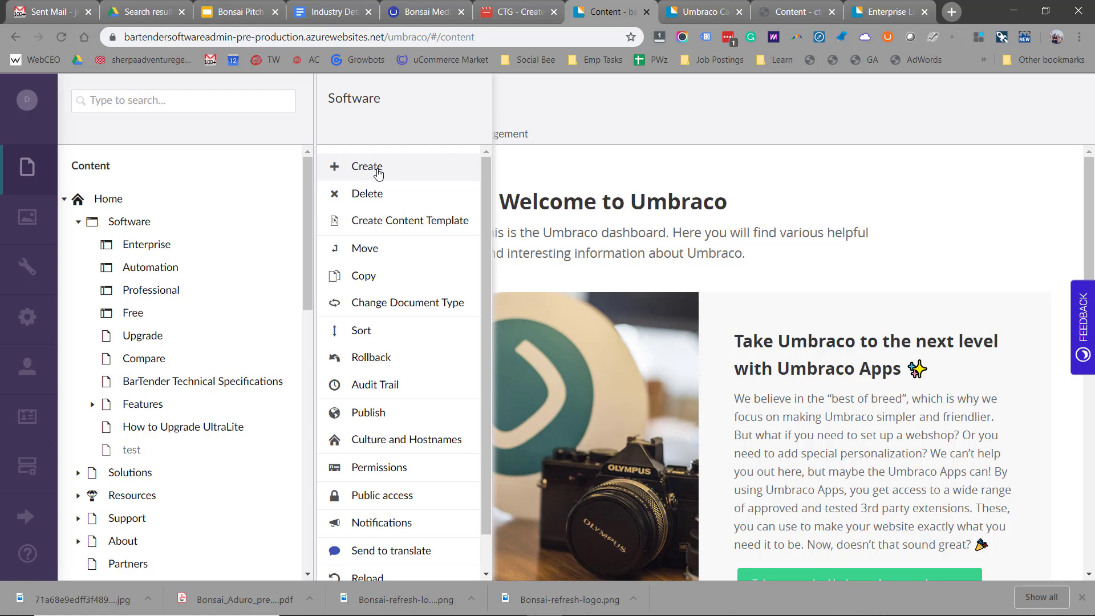
left_click(378, 173)
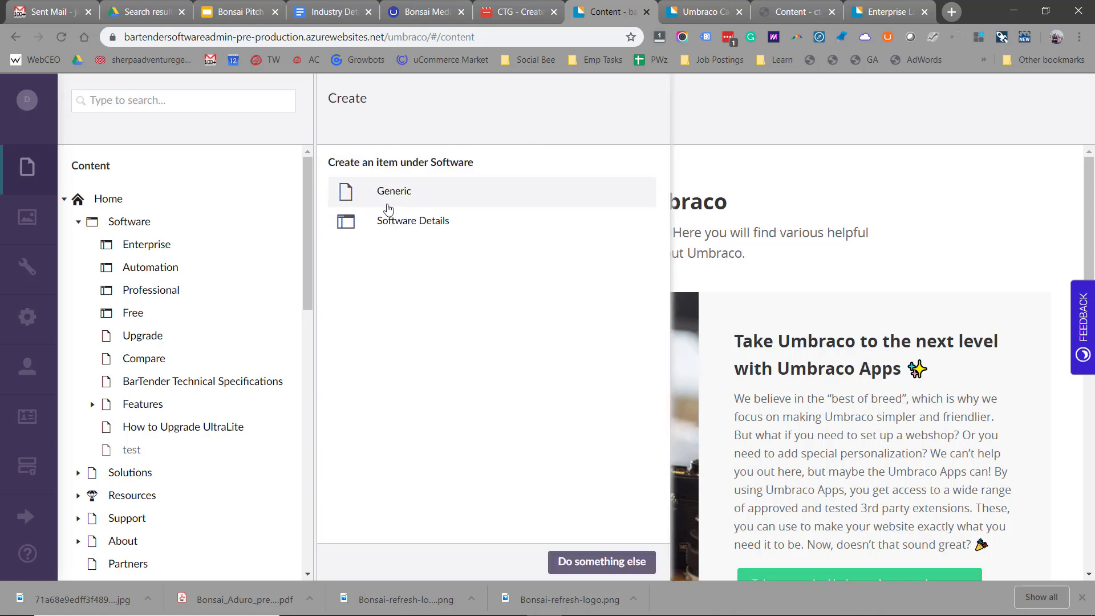
left_click(391, 205)
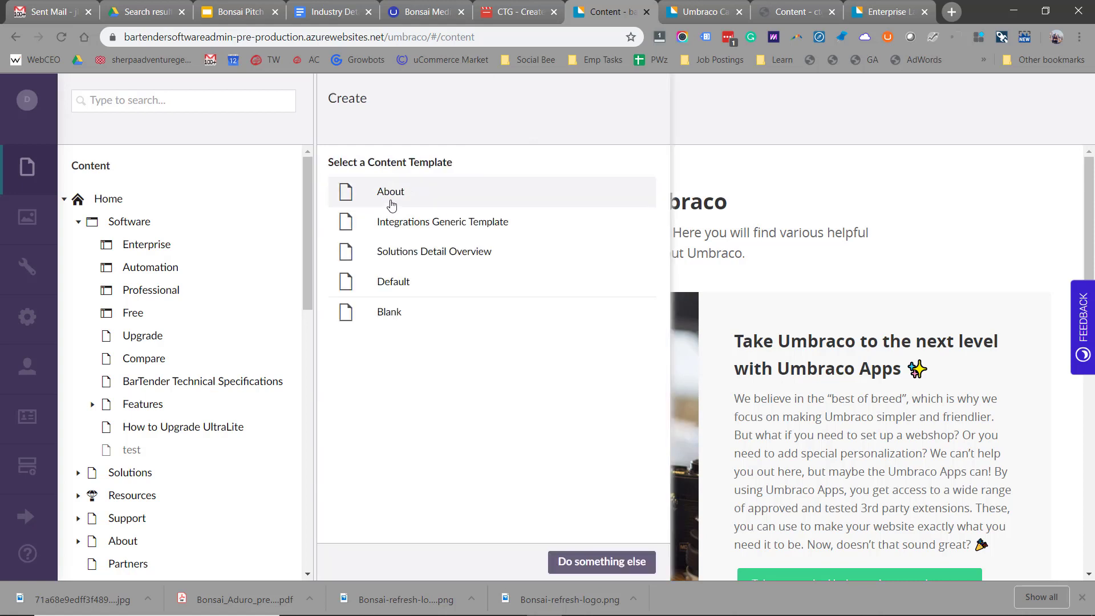
left_click(390, 323)
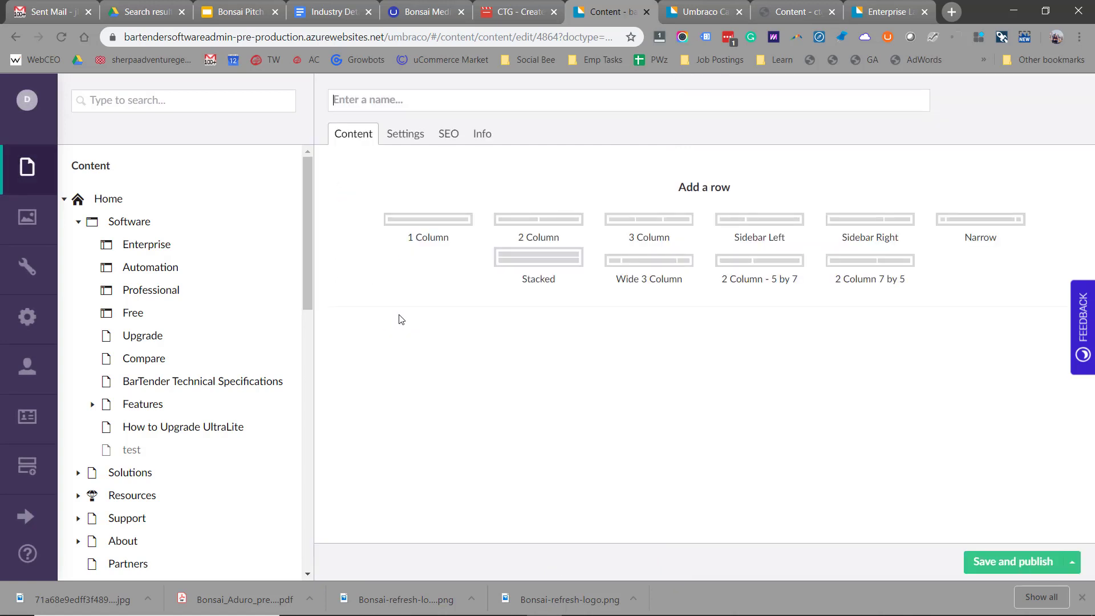
- Add one-column, one-column, two-column and one-column layout rows, and bring up the content-type chooser
left_click(434, 224)
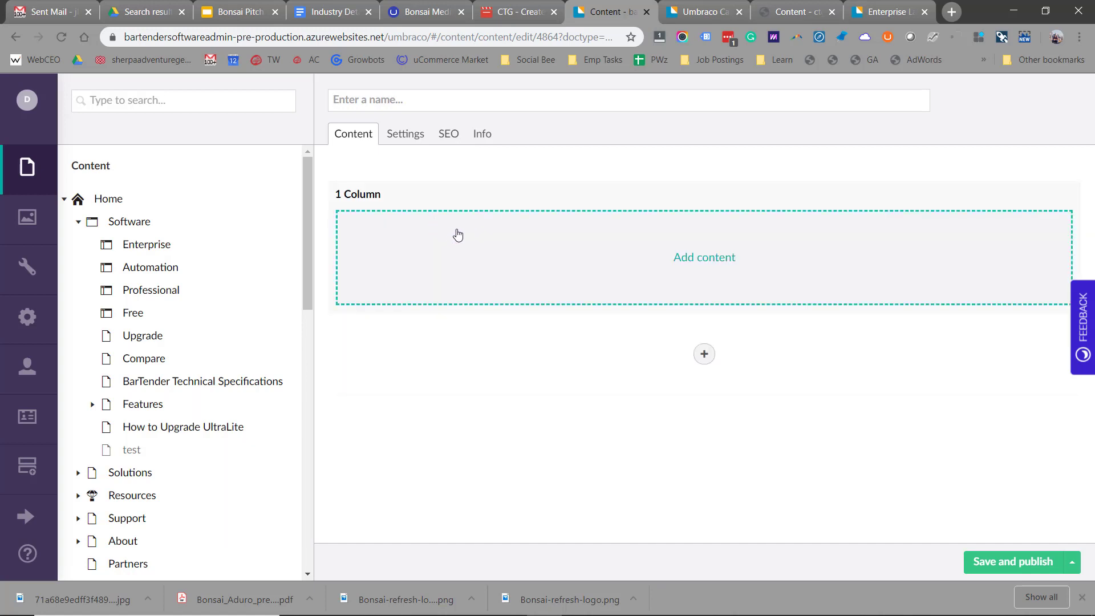
left_click(703, 354)
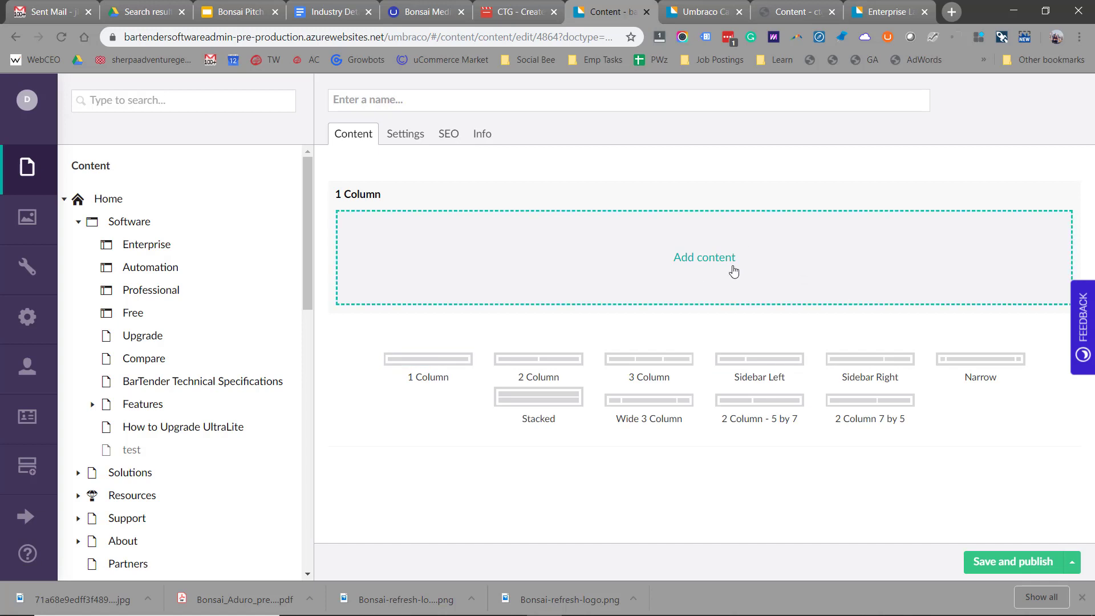
left_click(442, 369)
scroll(650, 345, "down", 2)
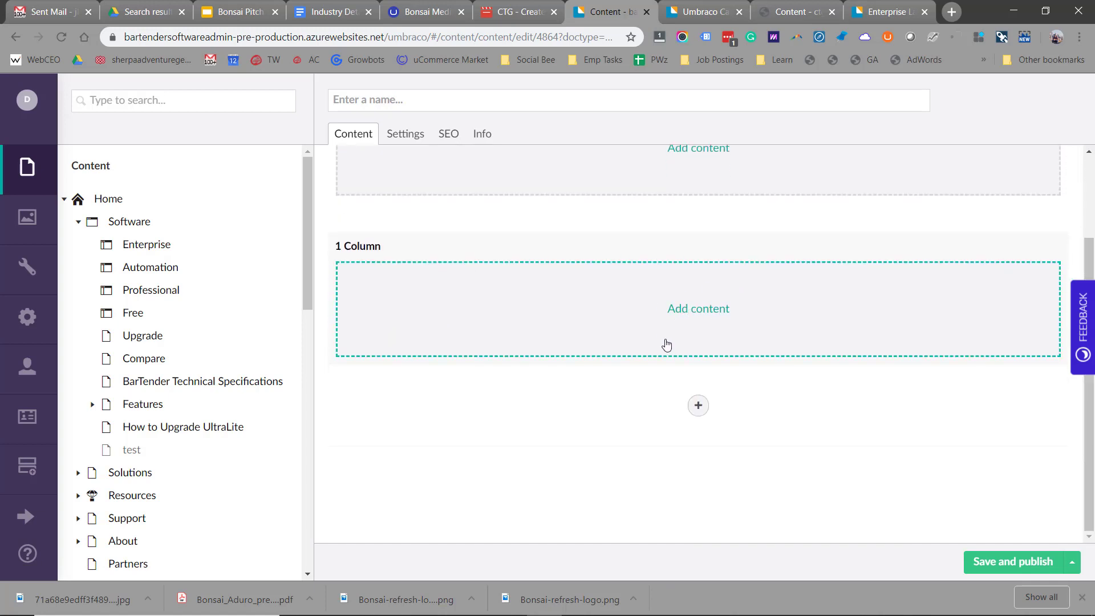
left_click(698, 406)
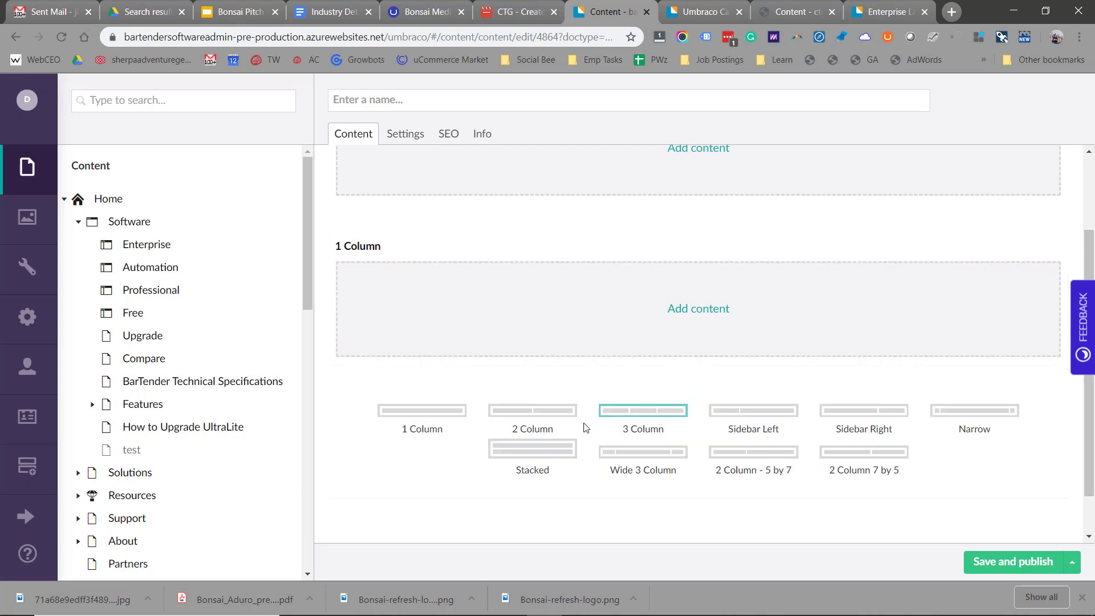
left_click(558, 414)
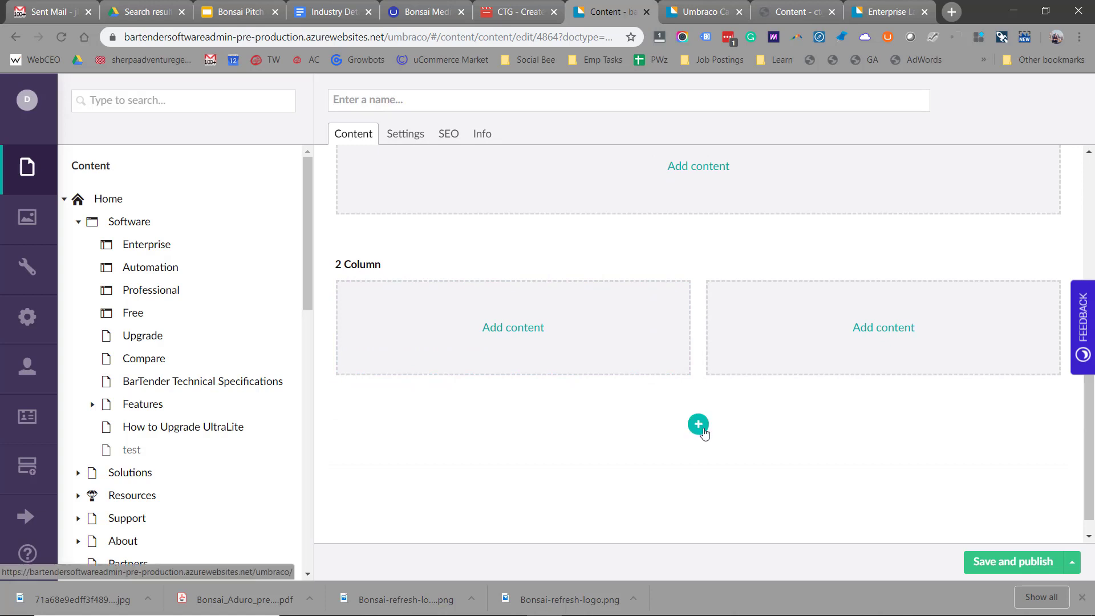
left_click(698, 429)
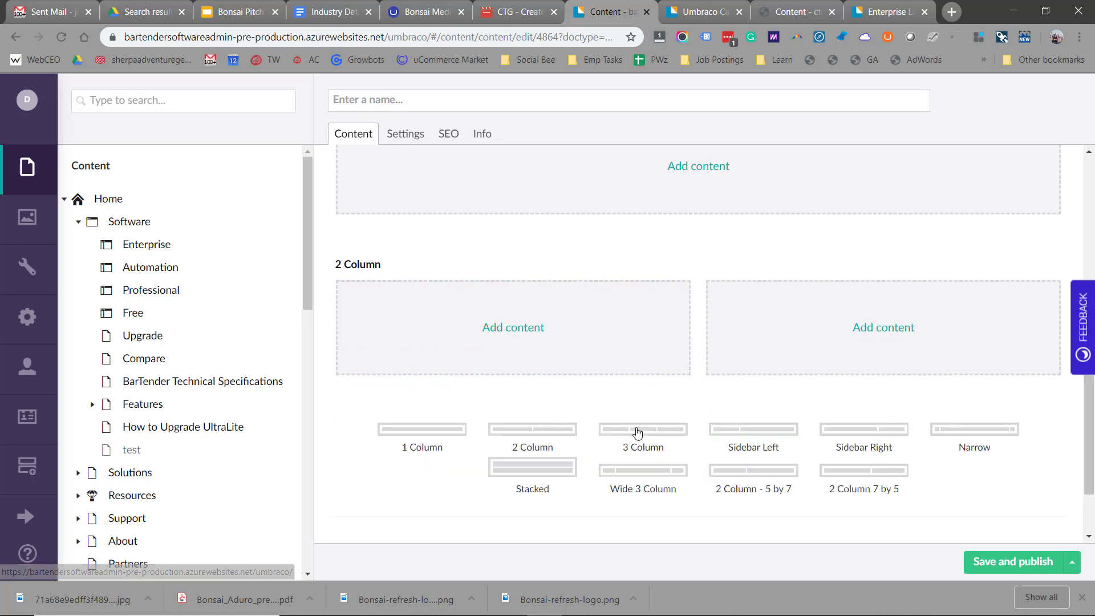
left_click(428, 431)
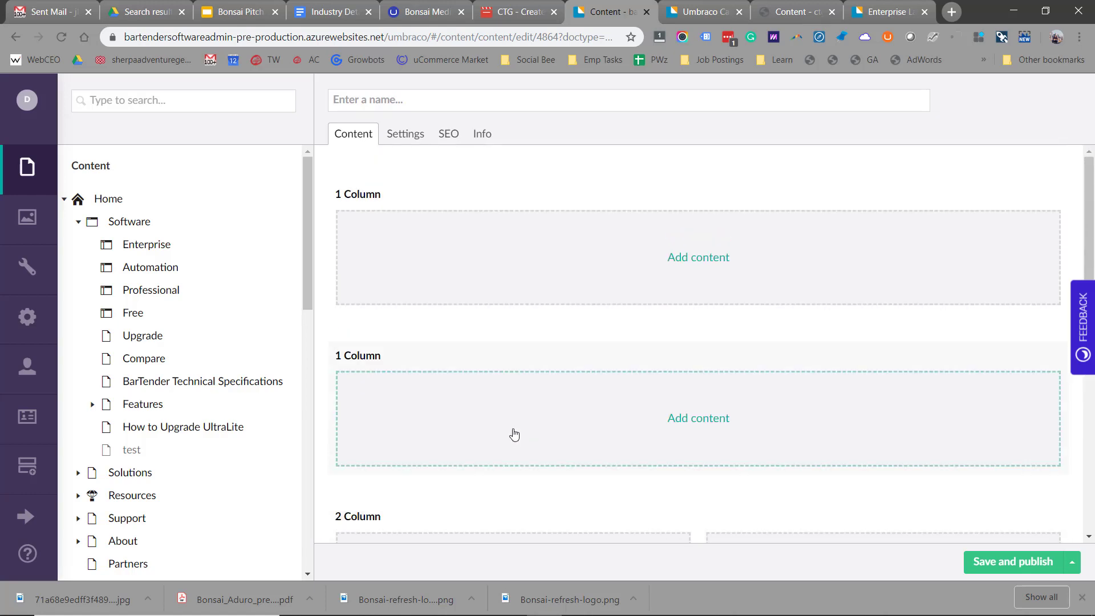
left_click(708, 268)
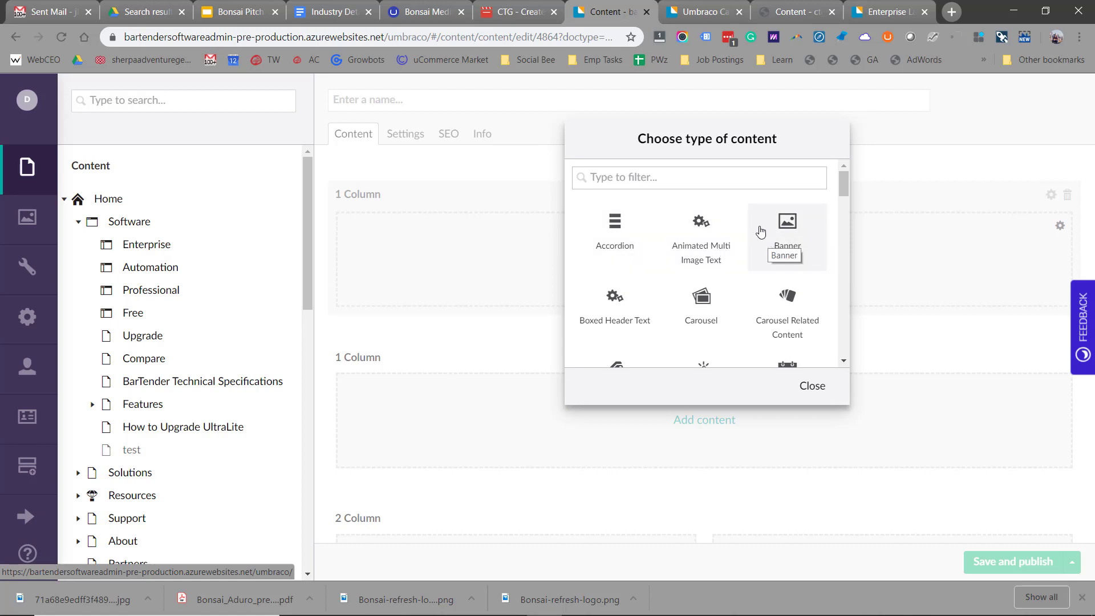
- Insert a Banner block showing the letter F in white
left_click(761, 231)
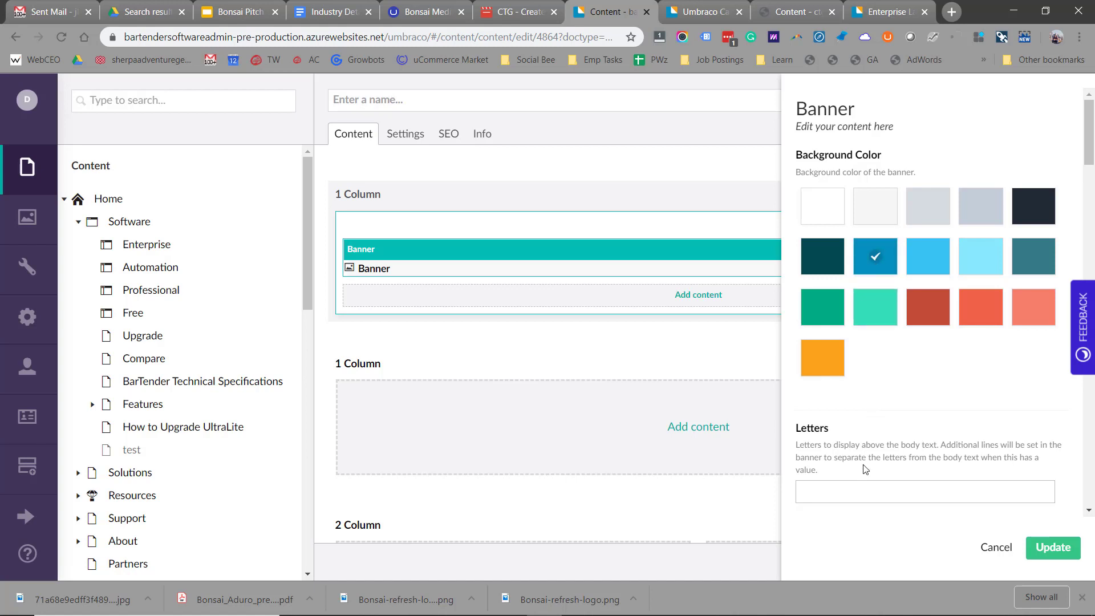
left_click(857, 488)
type("F")
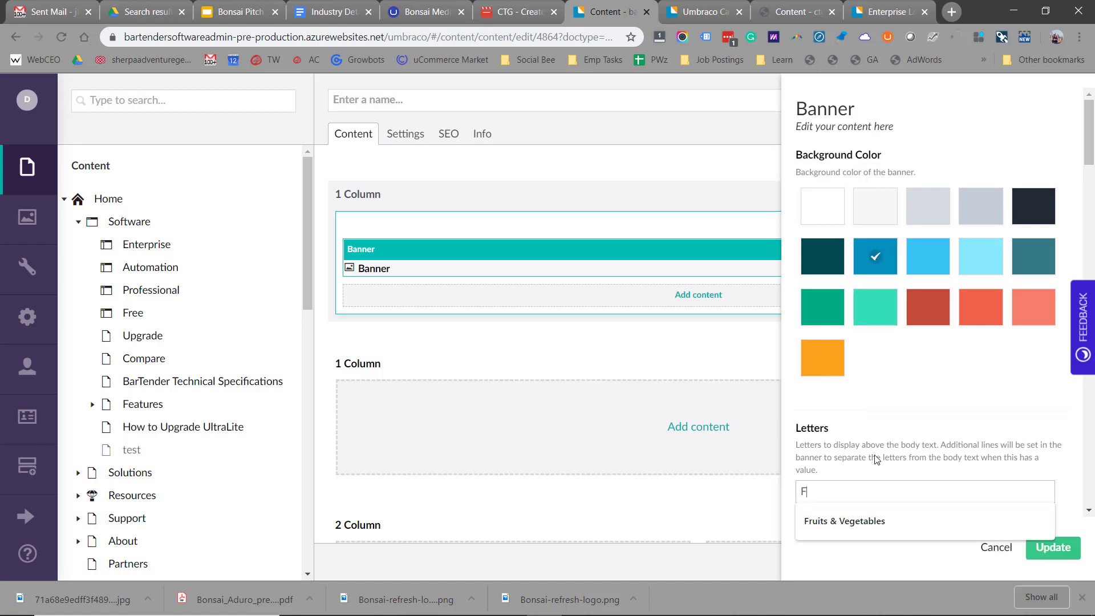
left_click(876, 459)
scroll(916, 419, "down", 5)
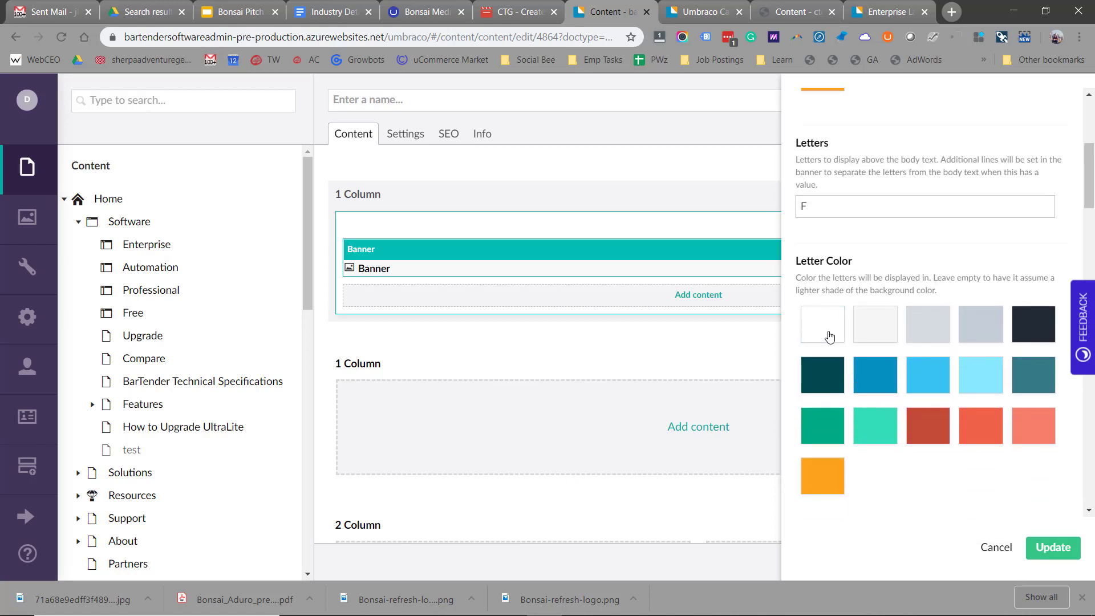
left_click(829, 337)
- Enter the banner body text 'This is test text' and apply the banner
scroll(841, 333, "down", 6)
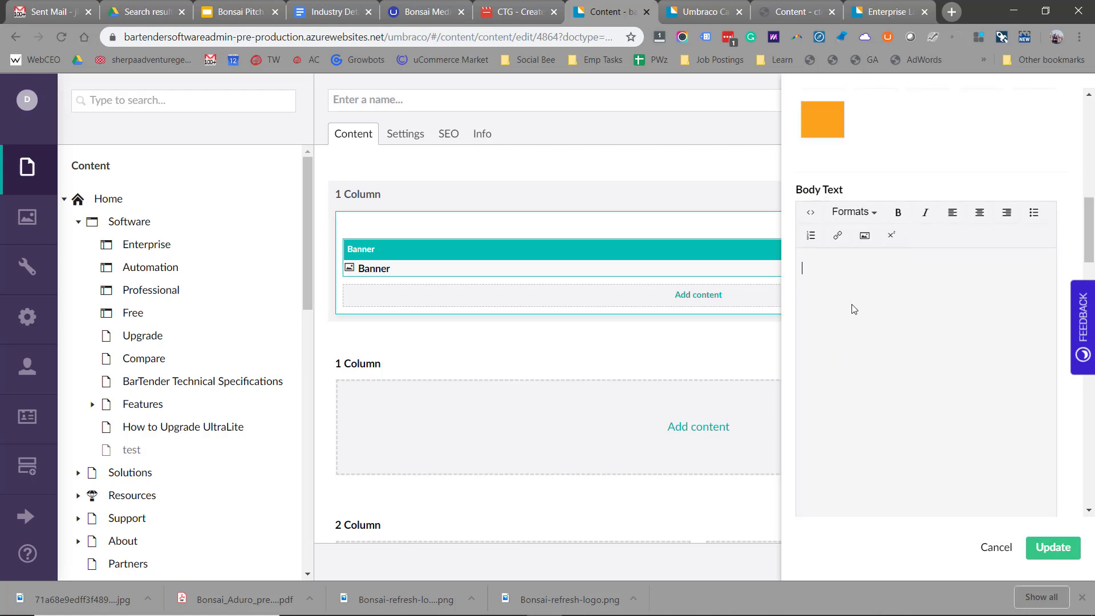
type("his is test text")
scroll(868, 317, "down", 2)
scroll(868, 317, "down", 6)
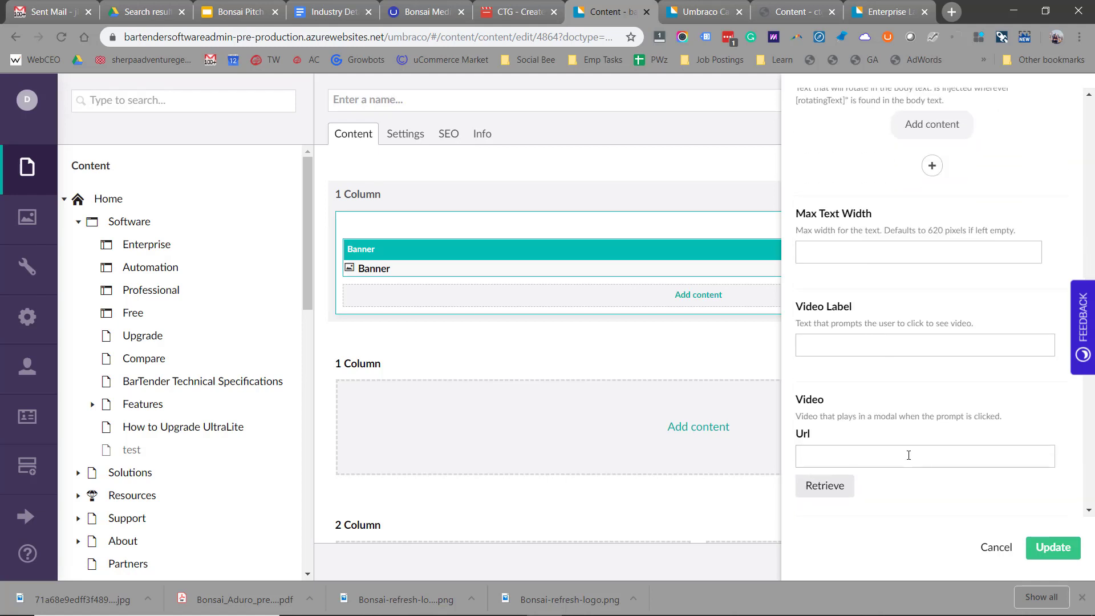
scroll(909, 449, "down", 4)
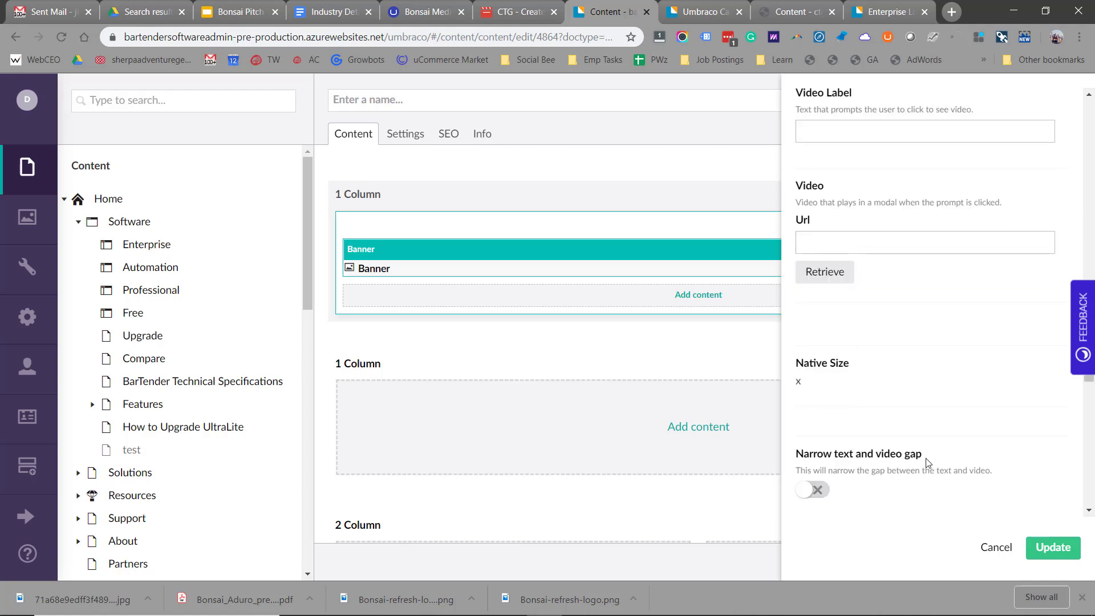
left_click(1054, 547)
scroll(630, 359, "down", 3)
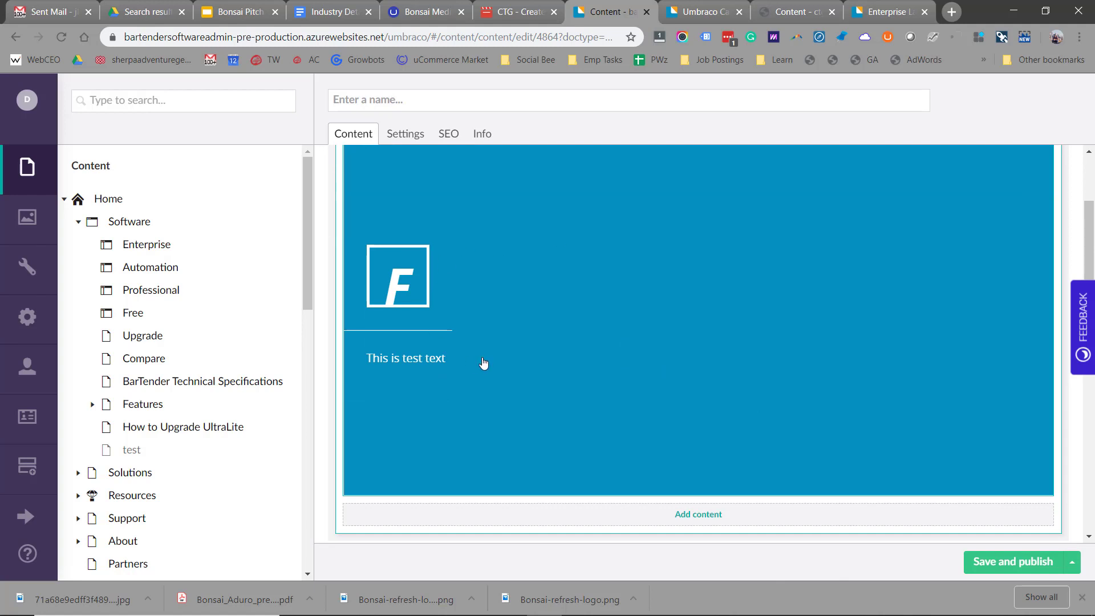
scroll(484, 364, "down", 6)
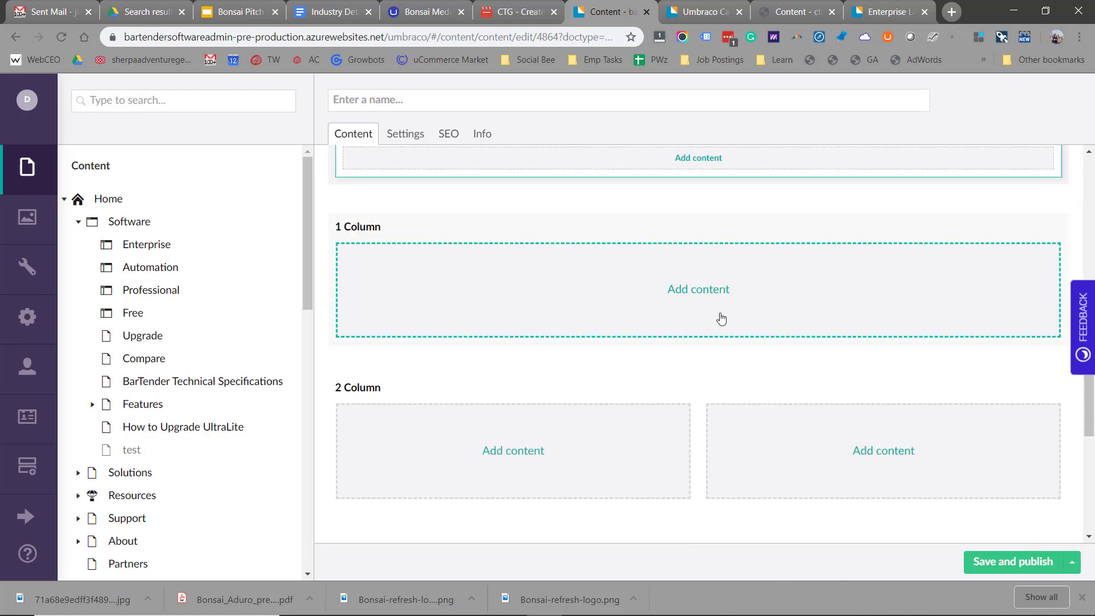
- Add a Rich Text Editor block (filtered by 'rte') with a blank line above the pasted paragraphs
left_click(705, 302)
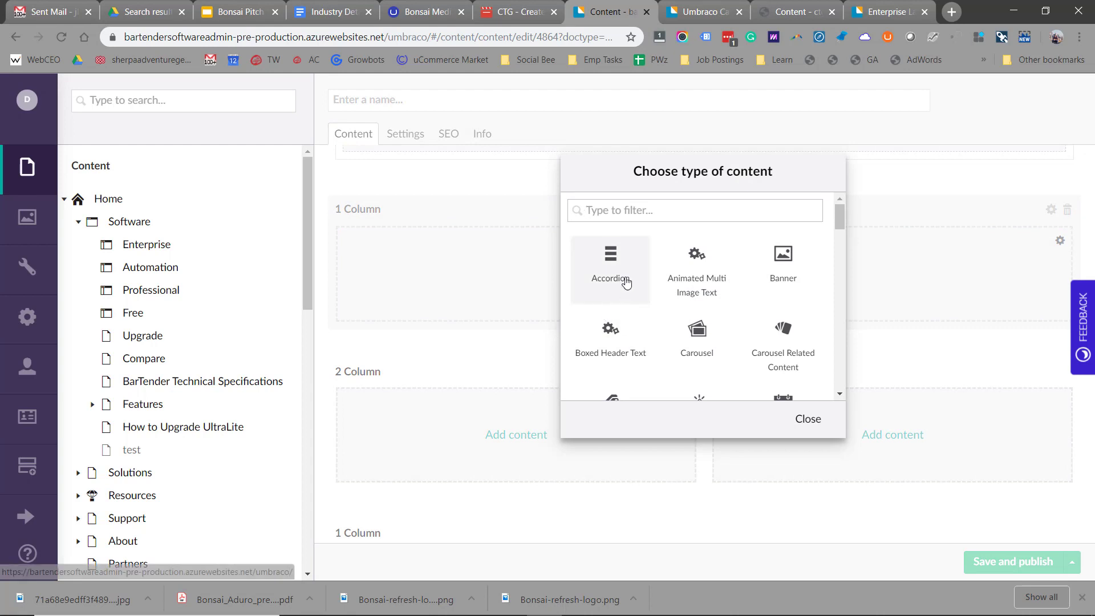
type("te")
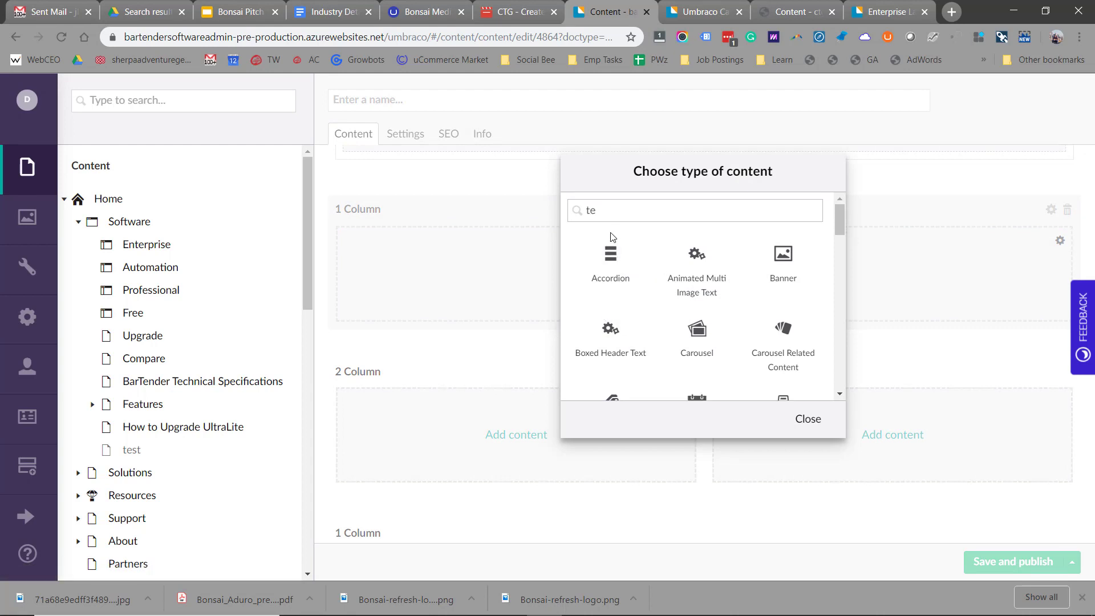
key("BackSpace")
key("BackSpace")
type("rte")
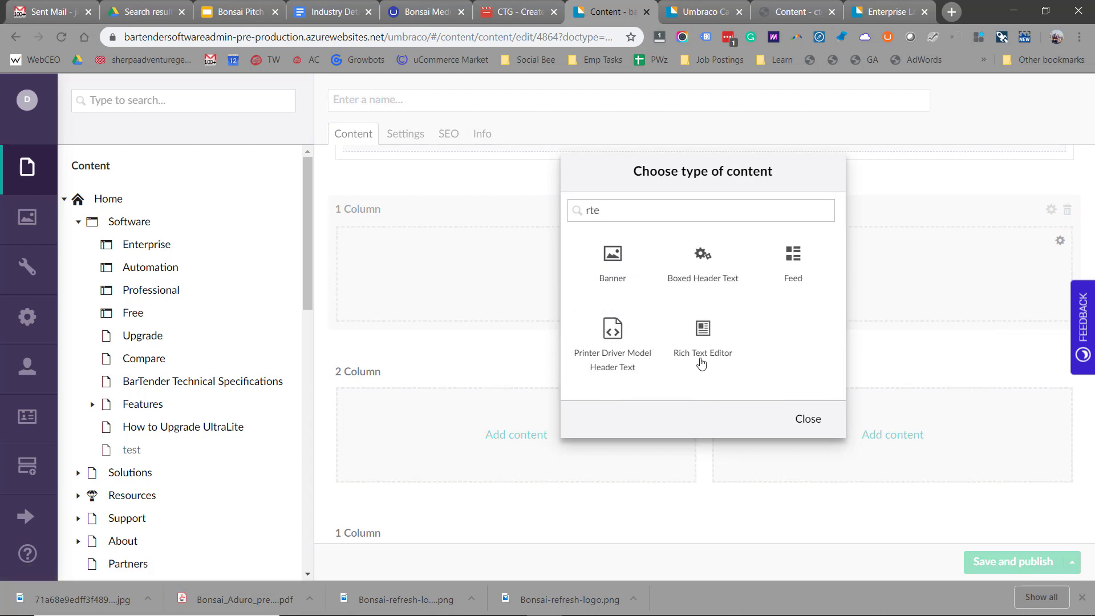
left_click(705, 335)
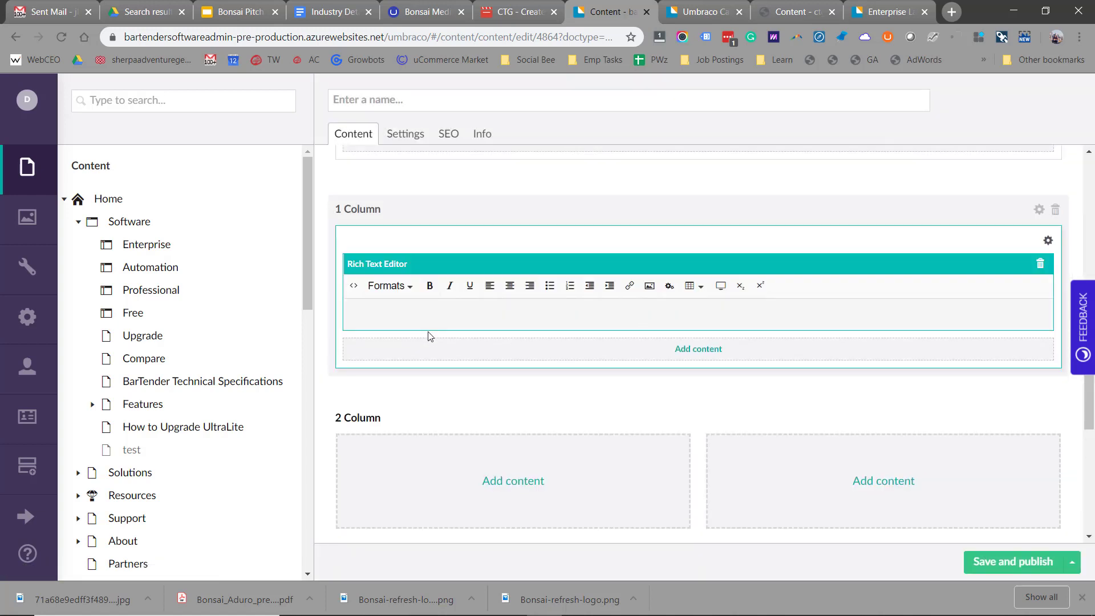
left_click(420, 312)
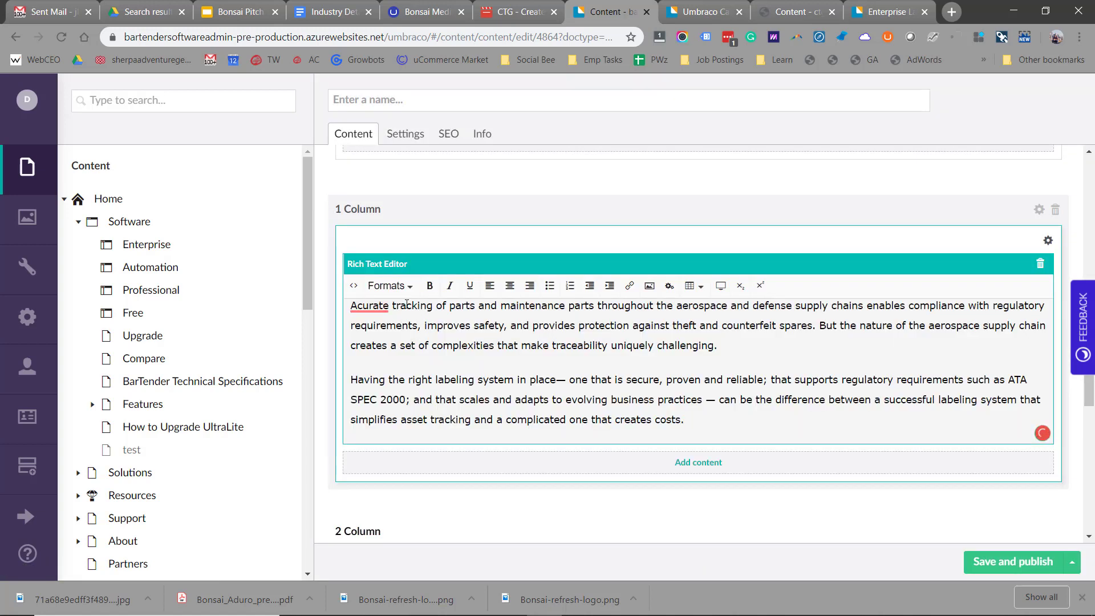
key("Return")
key("Up")
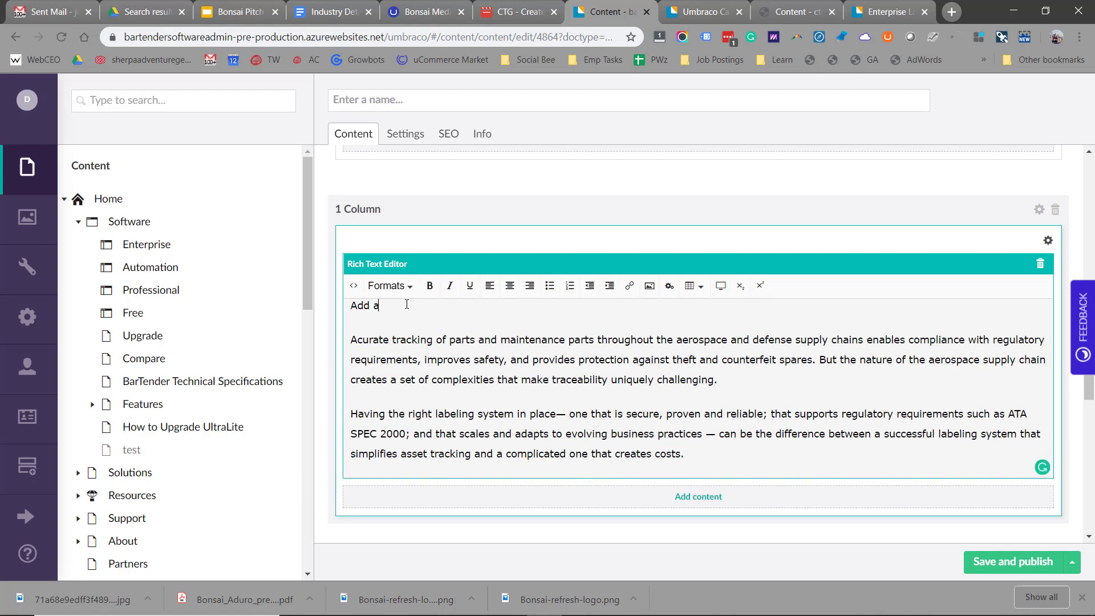
- Format the 'Add a header' line as Header 5
triple_click(406, 305)
left_click(414, 287)
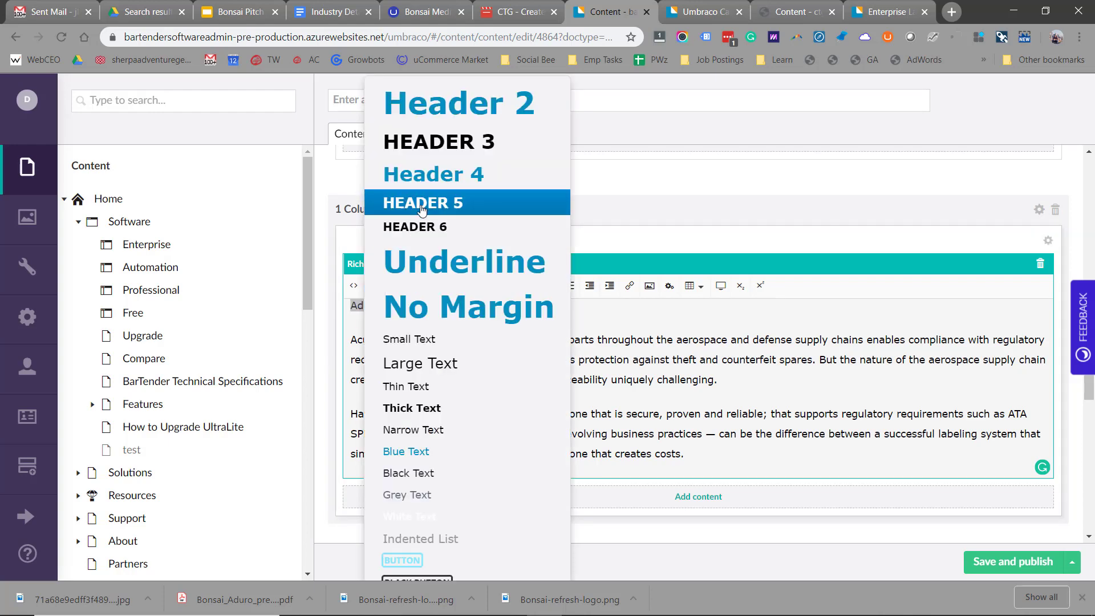
left_click(422, 205)
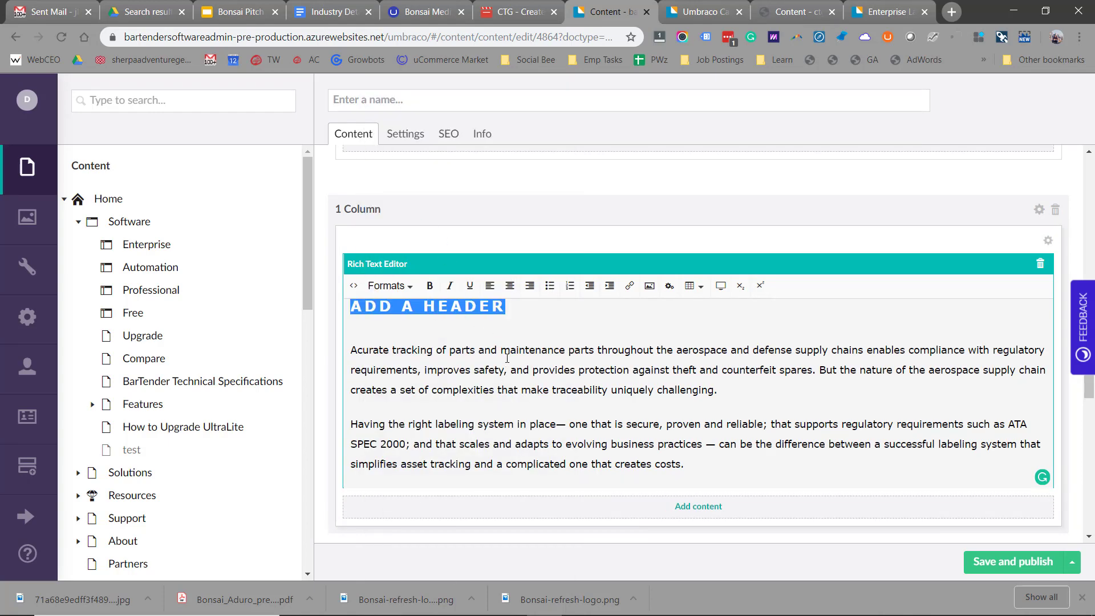
scroll(507, 356, "down", 5)
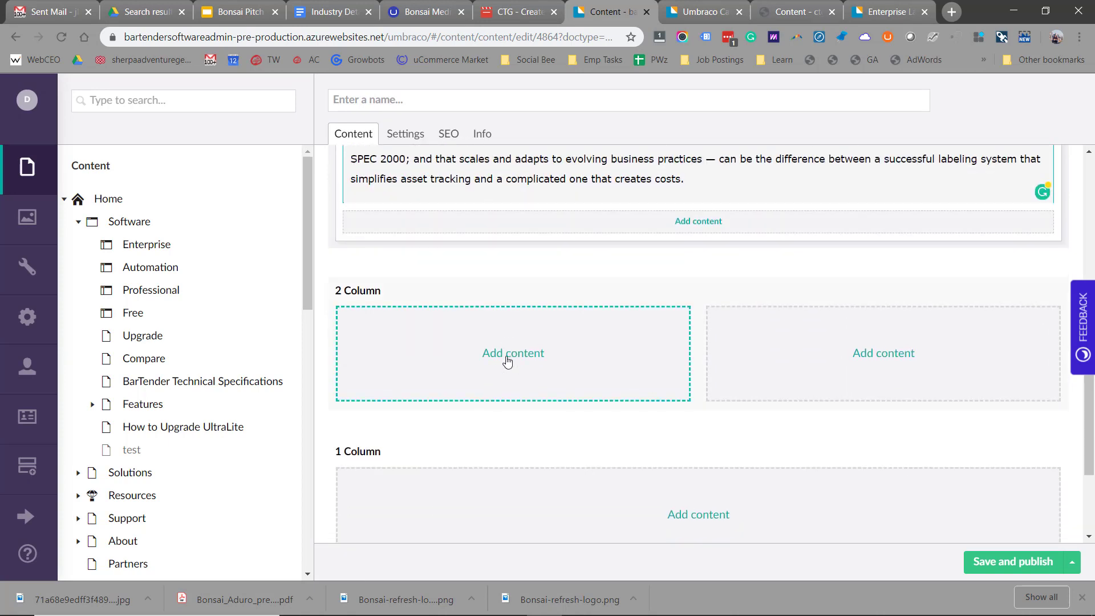
- Fill the left two-column cell with a 'Get the Free Edition Now' CTA block
left_click(507, 360)
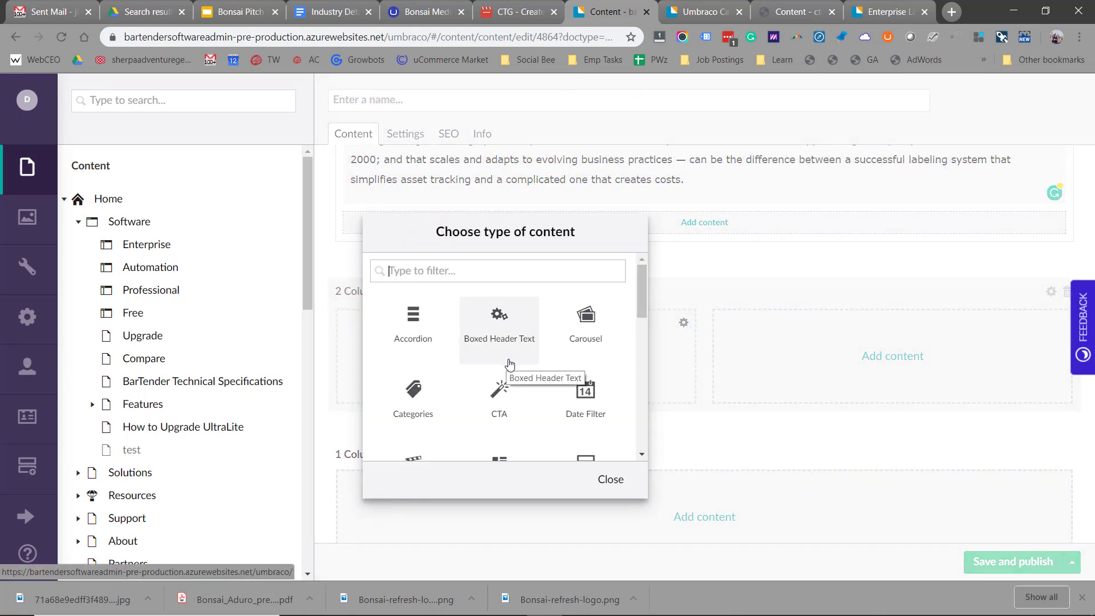
scroll(496, 348, "down", 1)
left_click(495, 341)
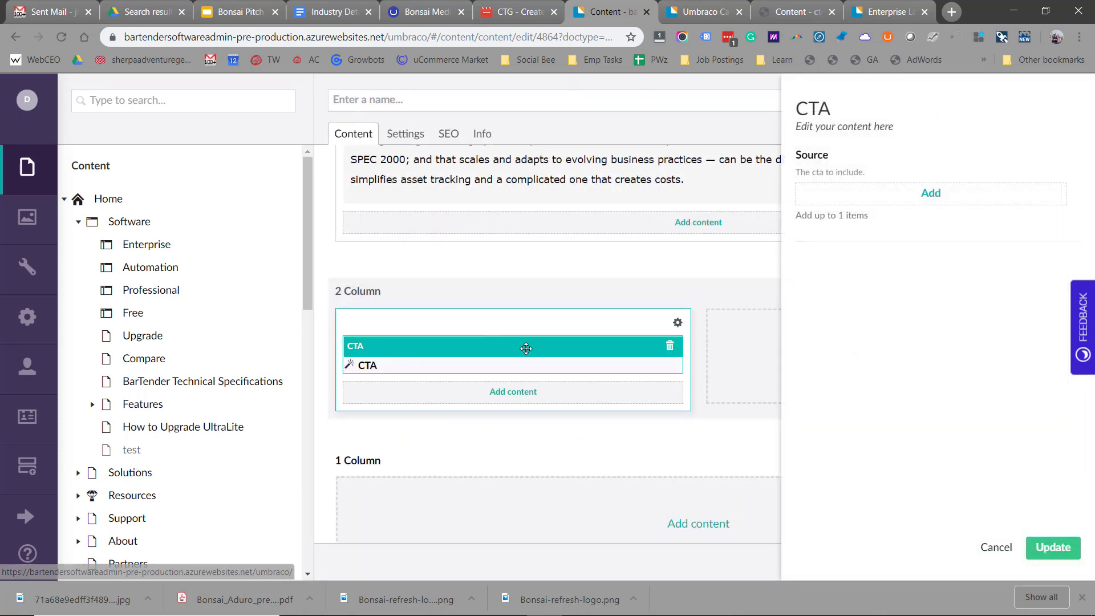
left_click(925, 196)
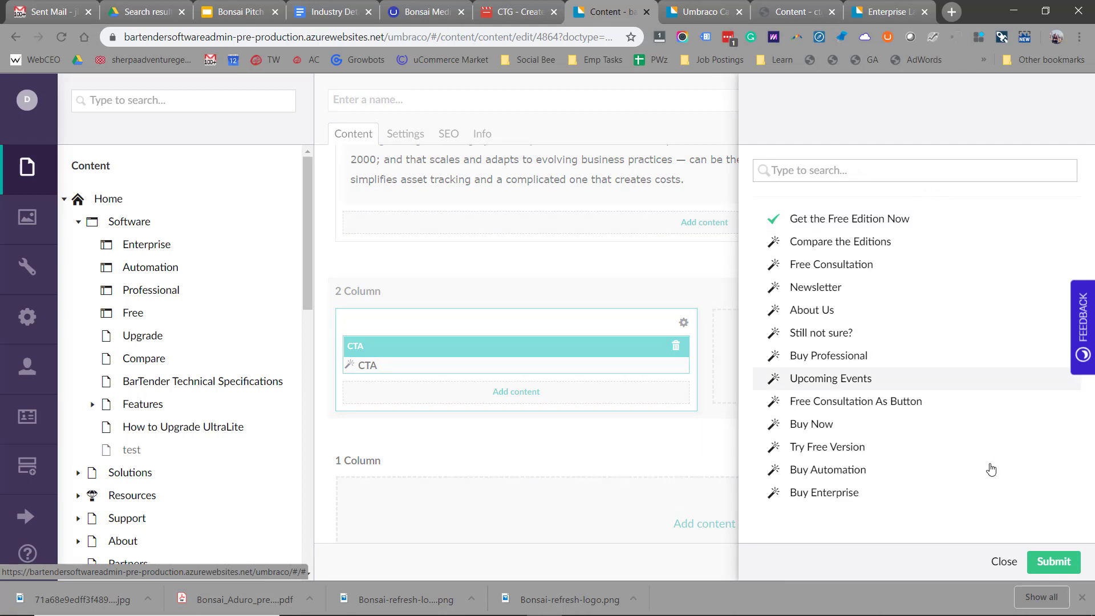
left_click(1054, 561)
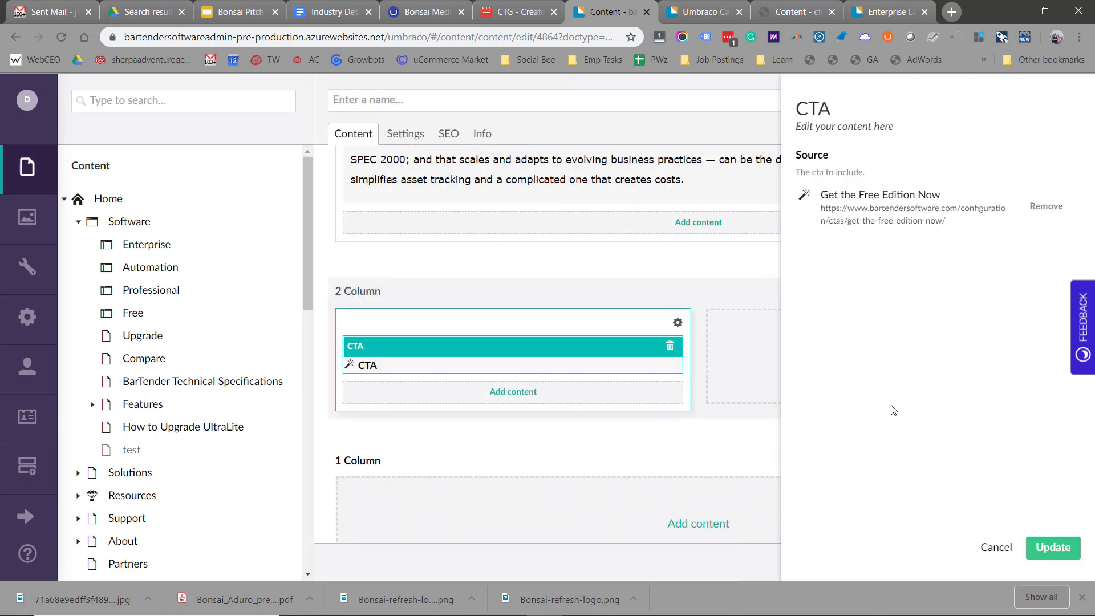
left_click(1047, 546)
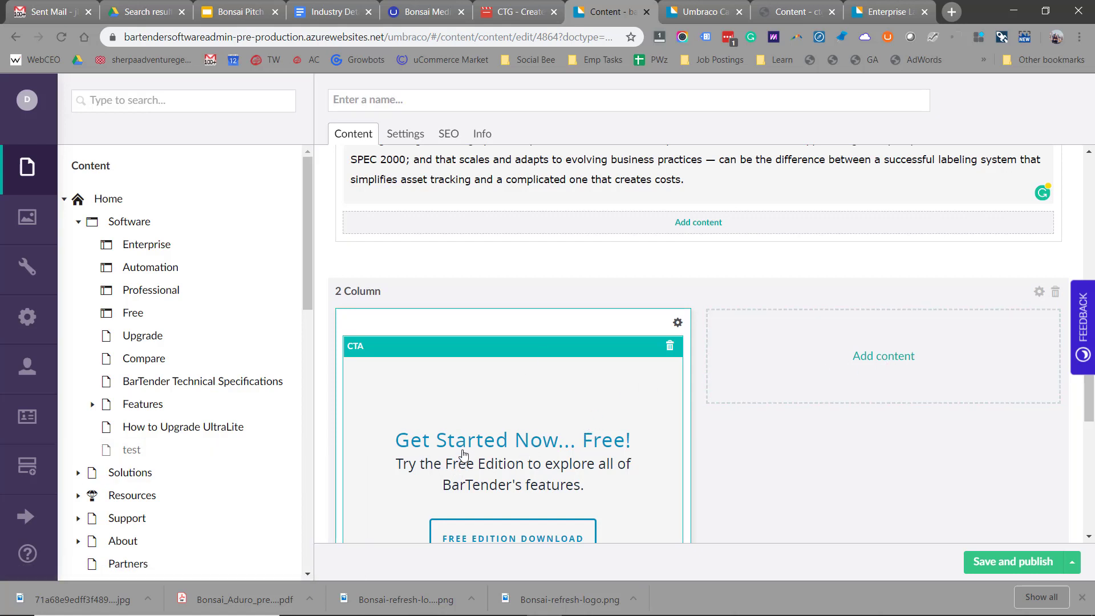
- Fill the right two-column cell with a Free Consultation CTA block
left_click(904, 366)
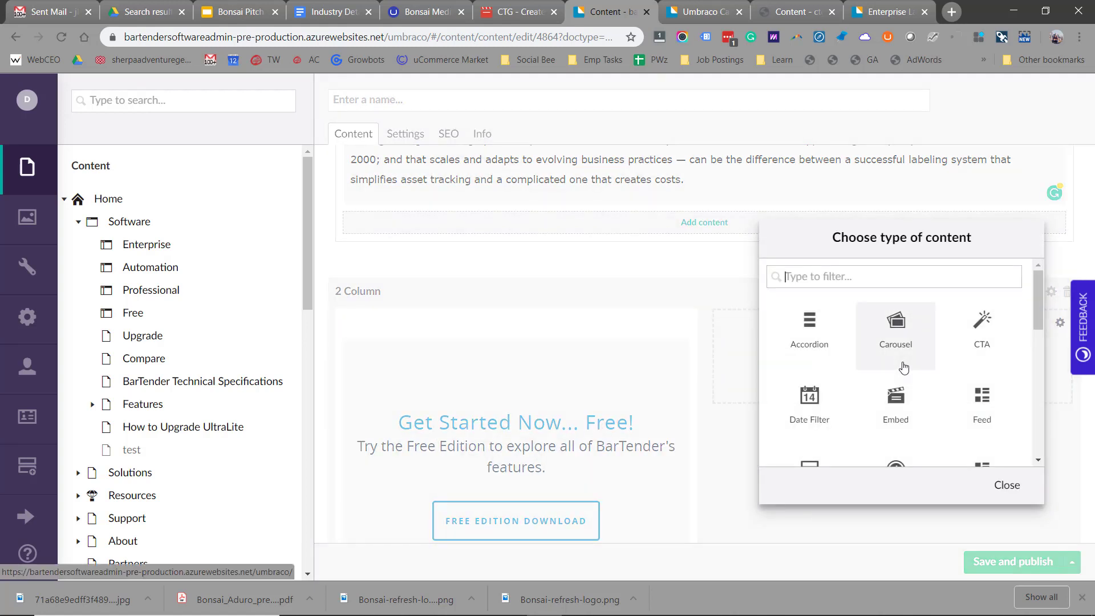
left_click(972, 336)
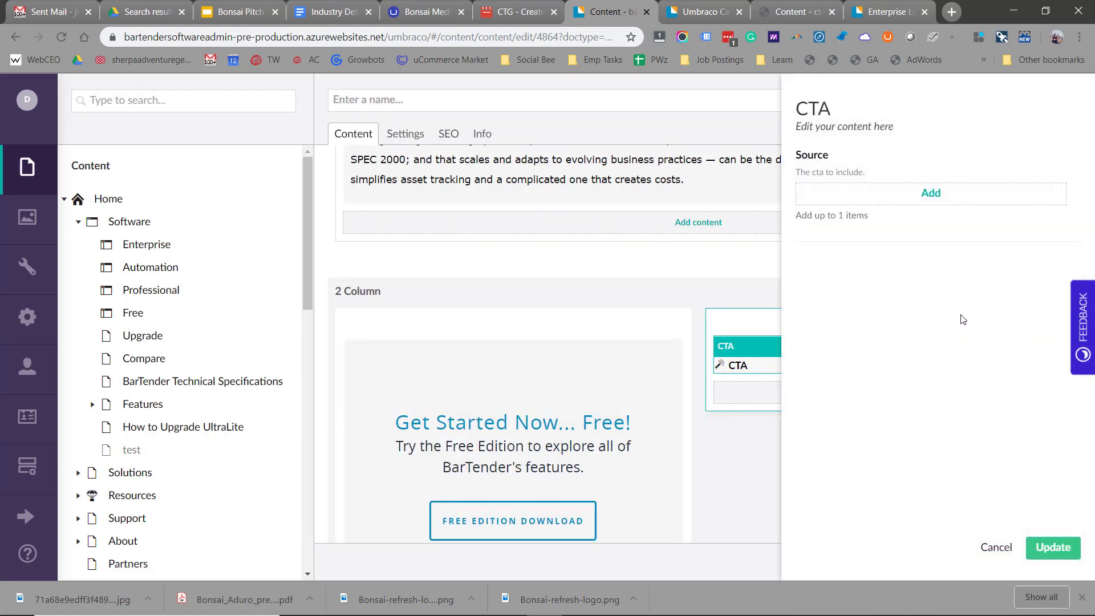
left_click(930, 194)
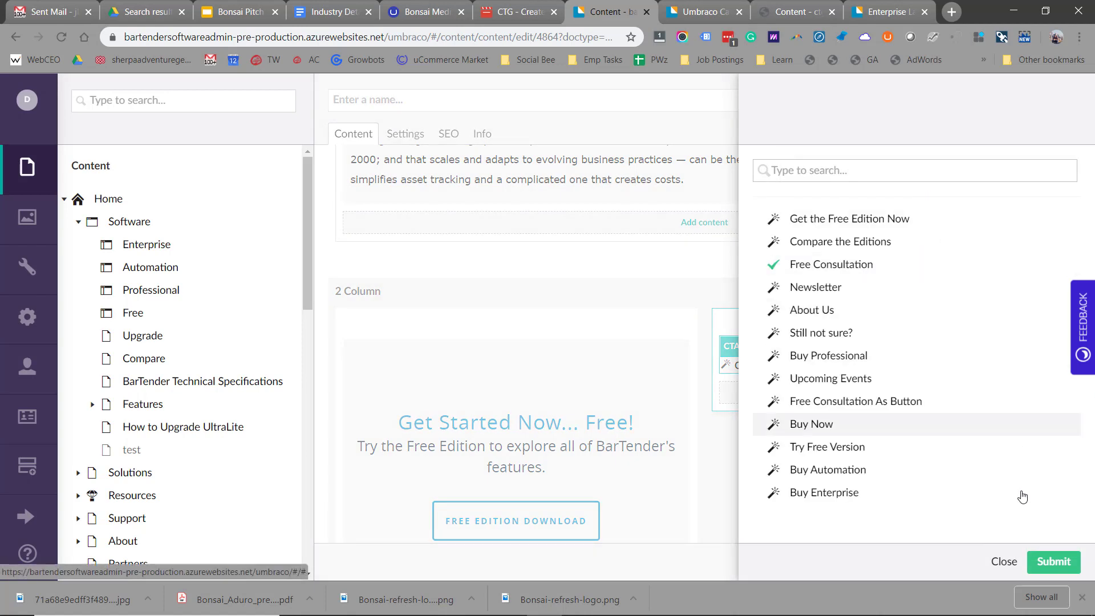
left_click(1054, 563)
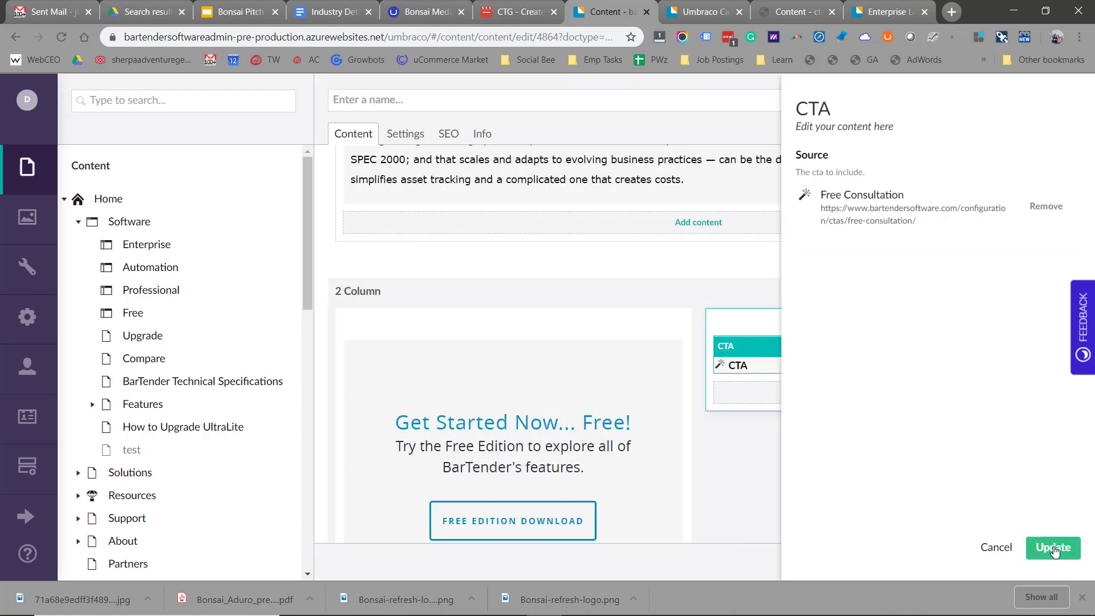
left_click(1054, 549)
scroll(571, 348, "down", 4)
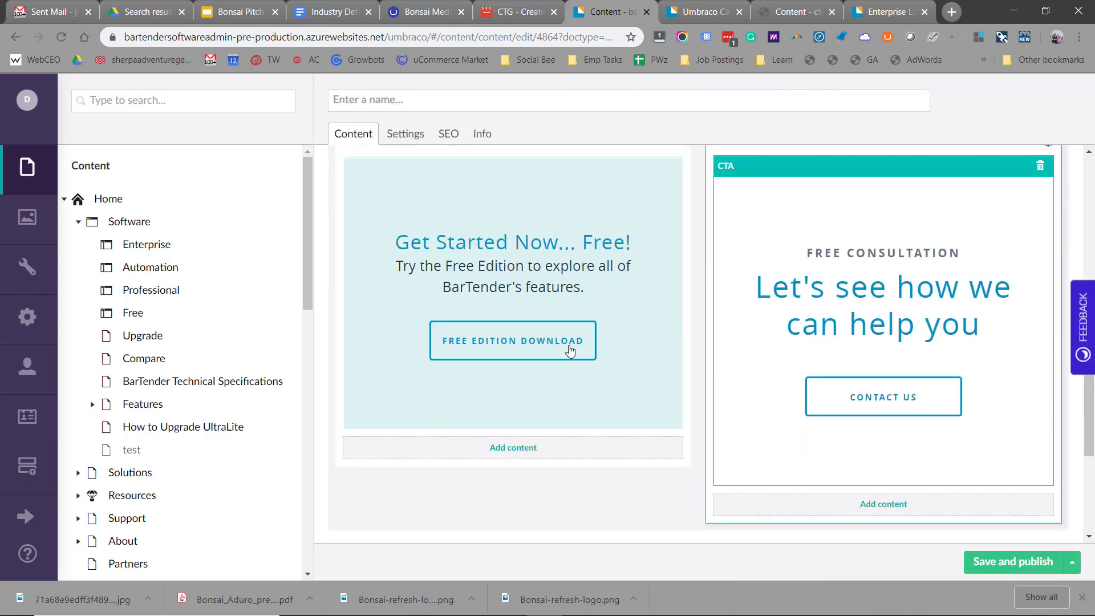
scroll(813, 320, "down", 4)
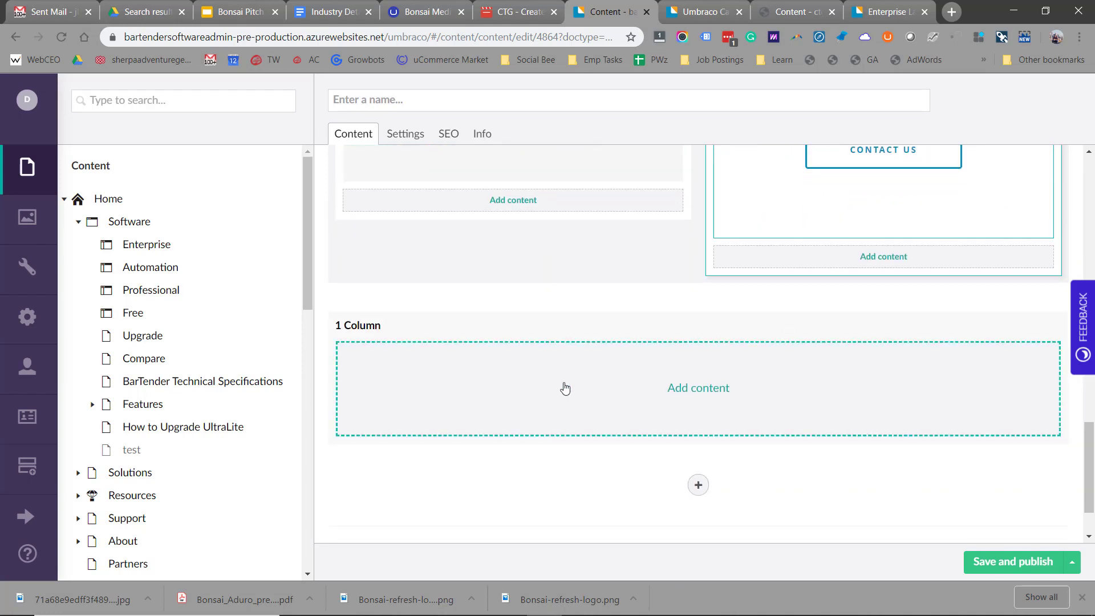
- Add a Feed block, filtered by 'fee', to the empty one-column row
left_click(710, 394)
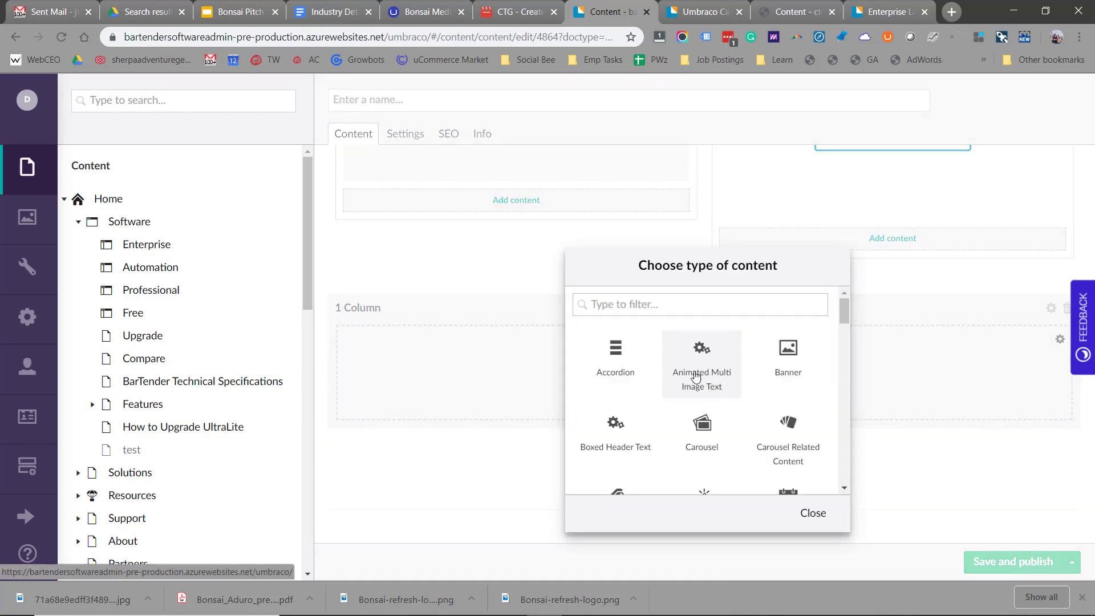
type("fee")
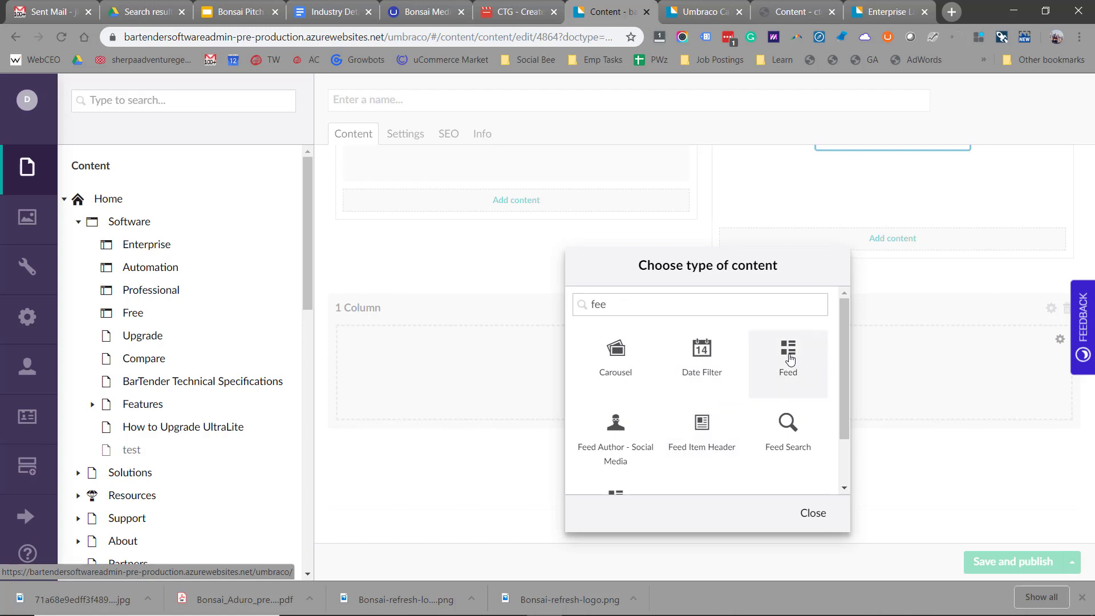
left_click(790, 356)
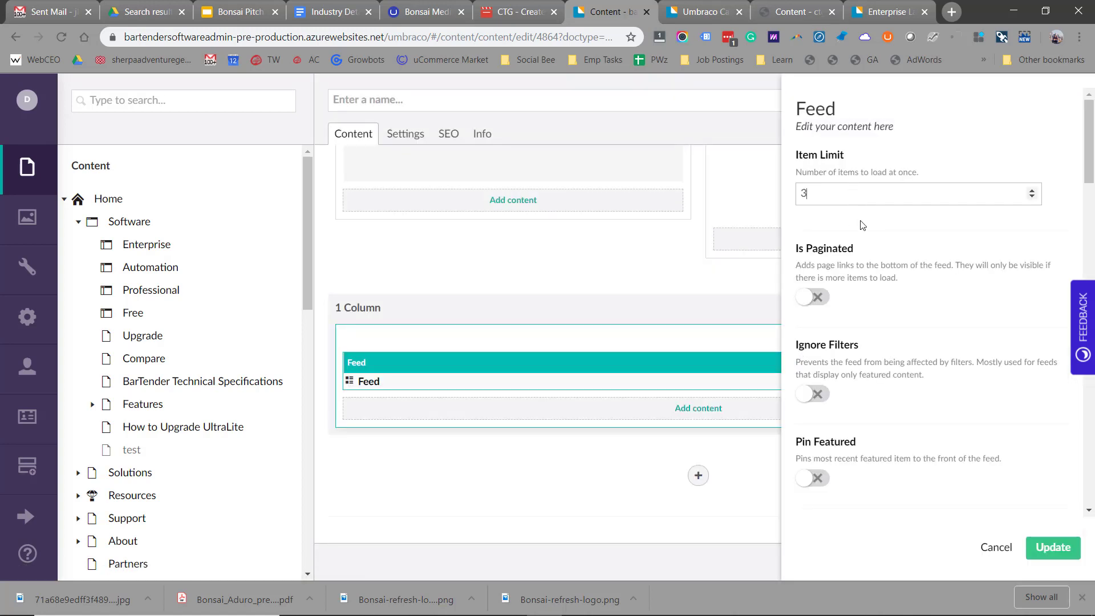
scroll(862, 225, "down", 6)
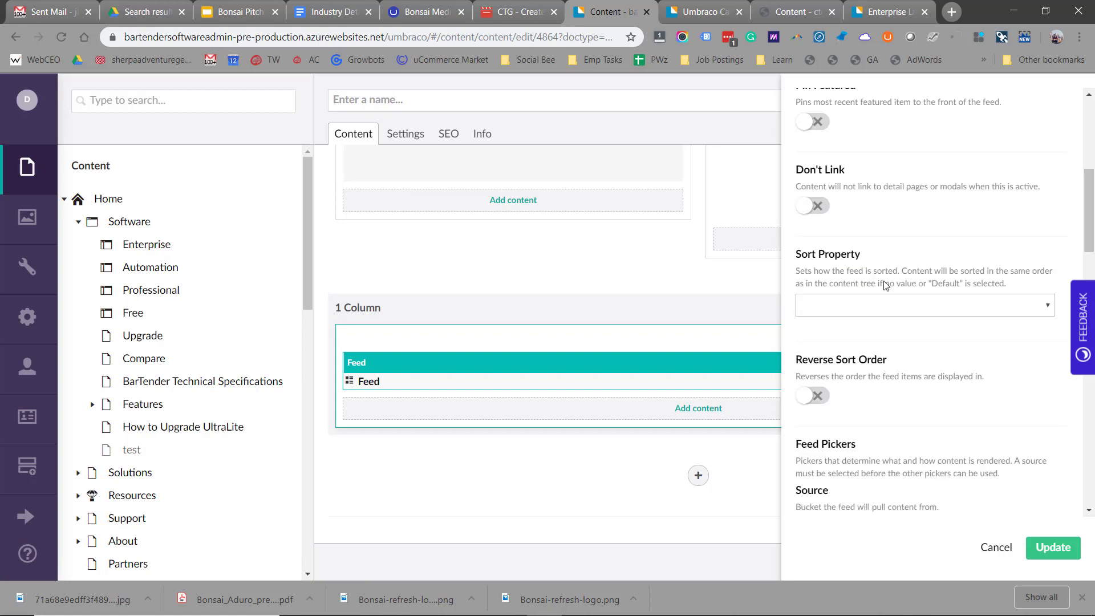
scroll(884, 285, "down", 4)
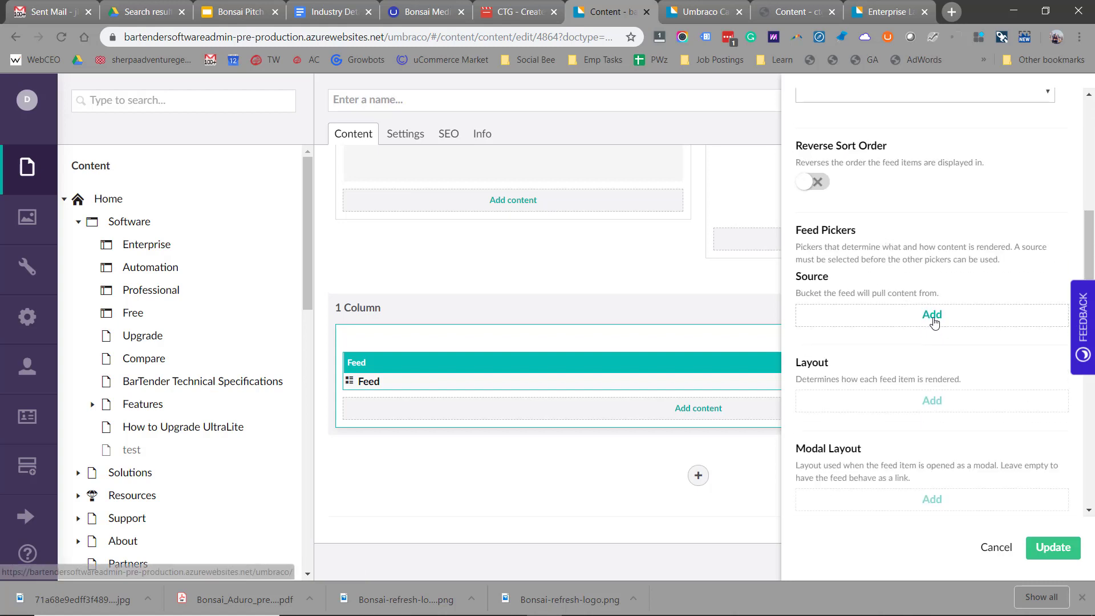
- Set the feed source to Case Studies and layout to Case Study, then apply
left_click(932, 317)
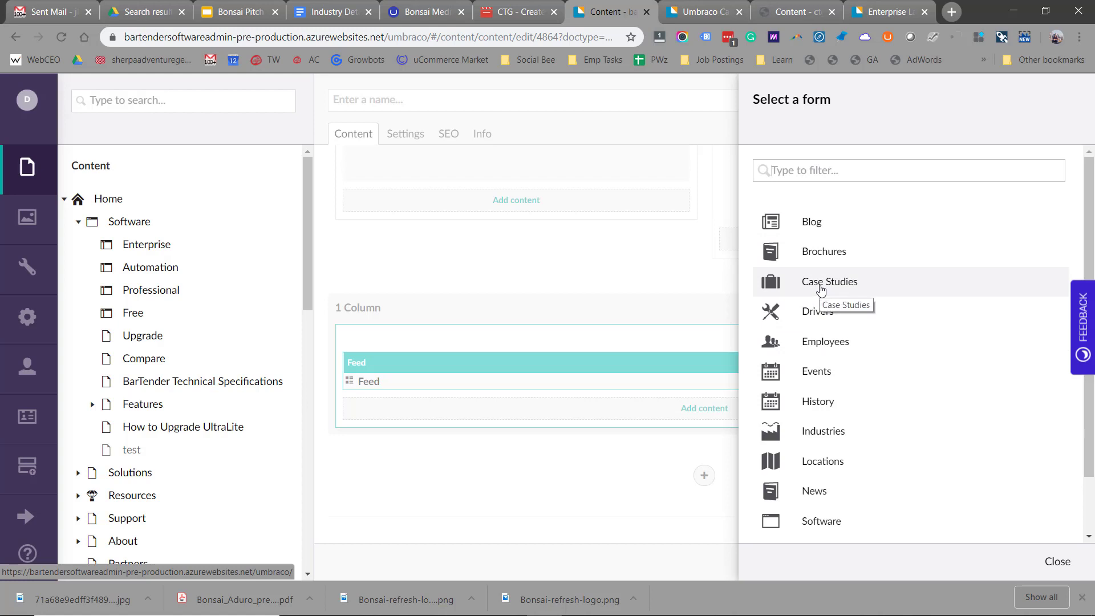
left_click(820, 286)
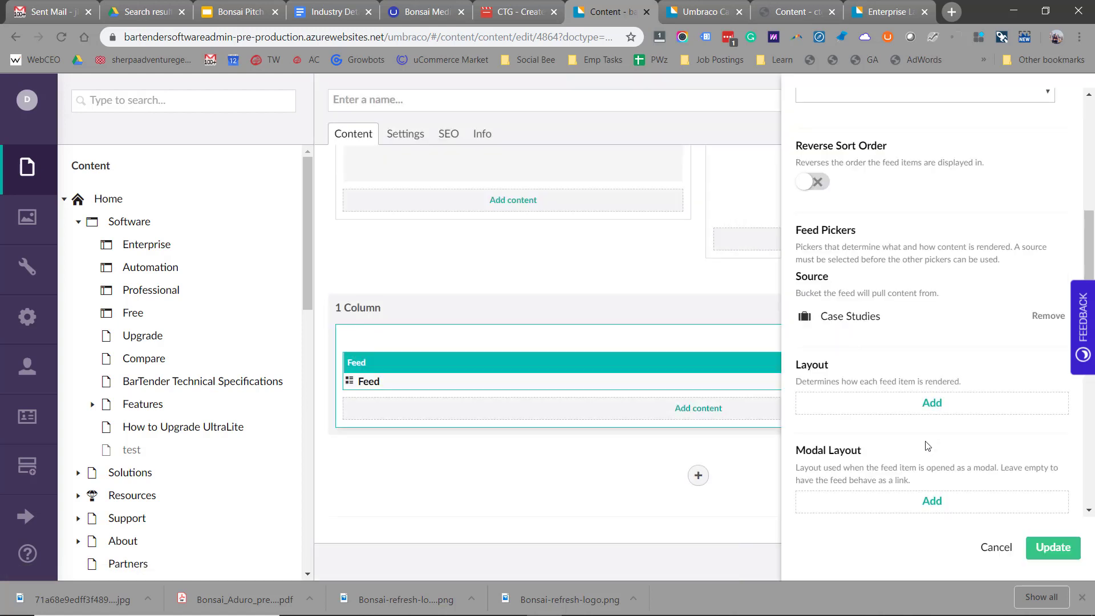
left_click(933, 404)
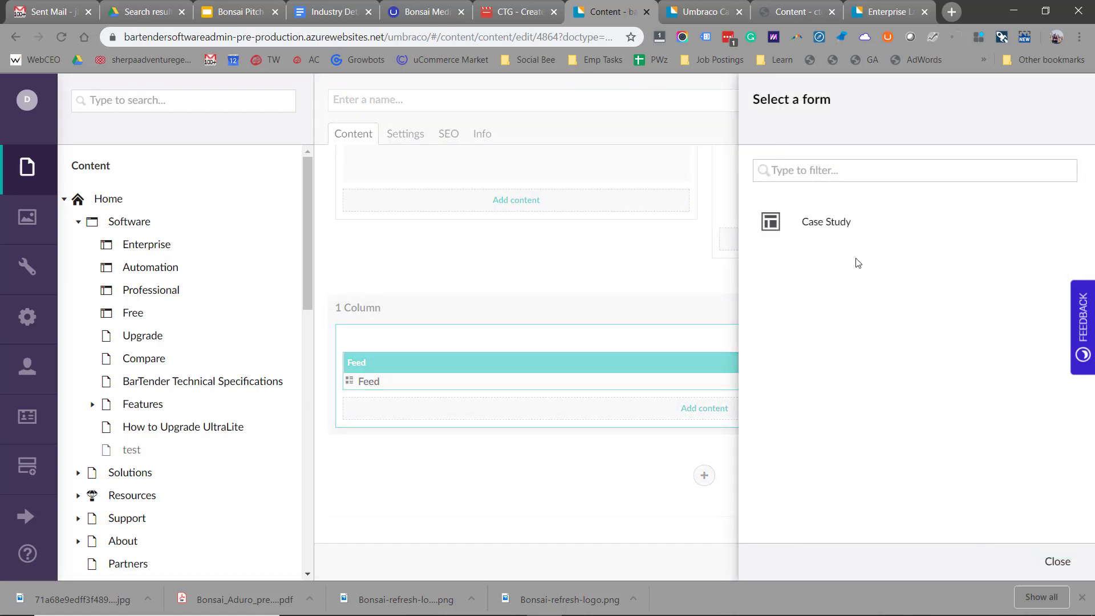
left_click(825, 220)
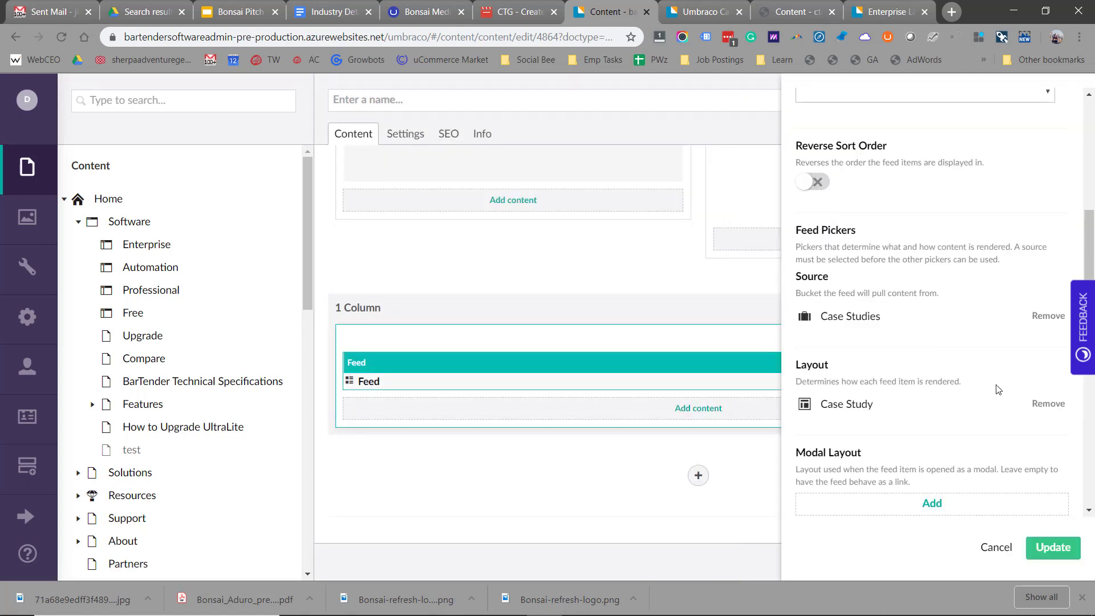
left_click(1050, 551)
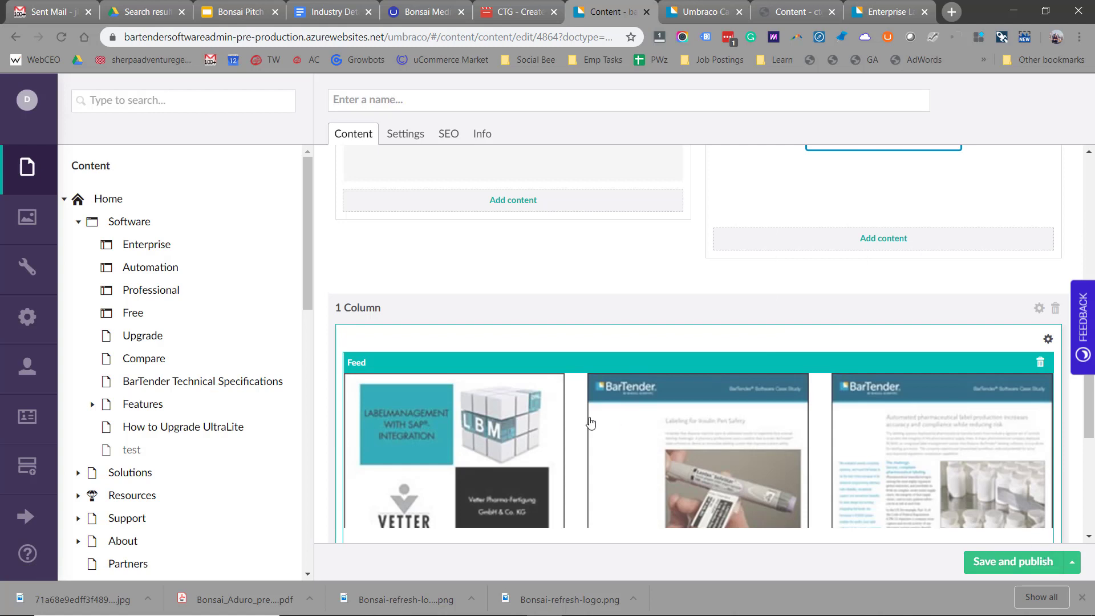
scroll(591, 422, "down", 3)
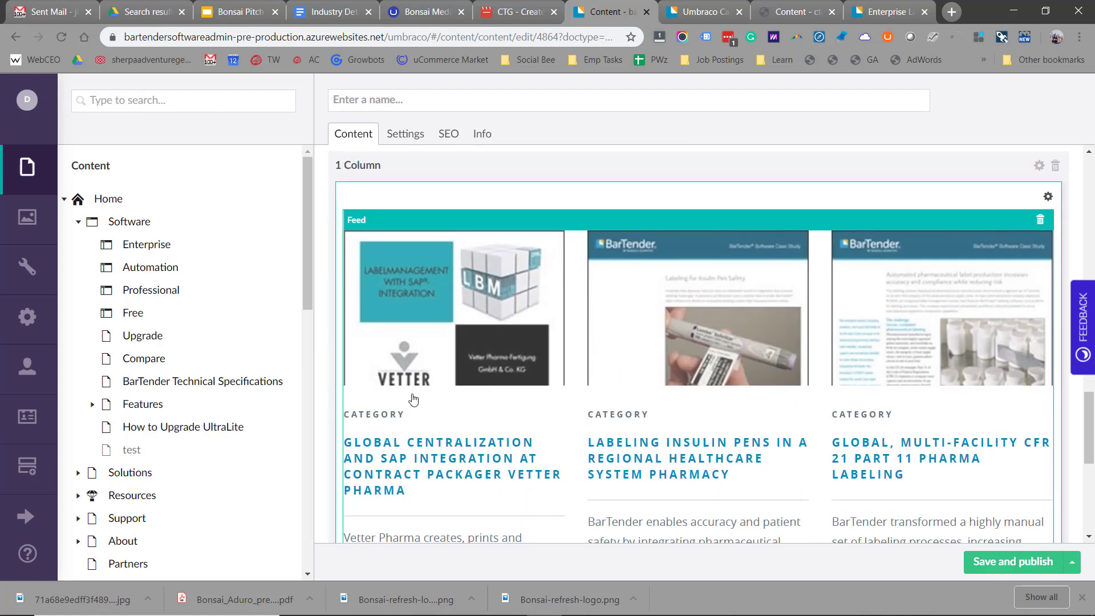
scroll(413, 399, "down", 1)
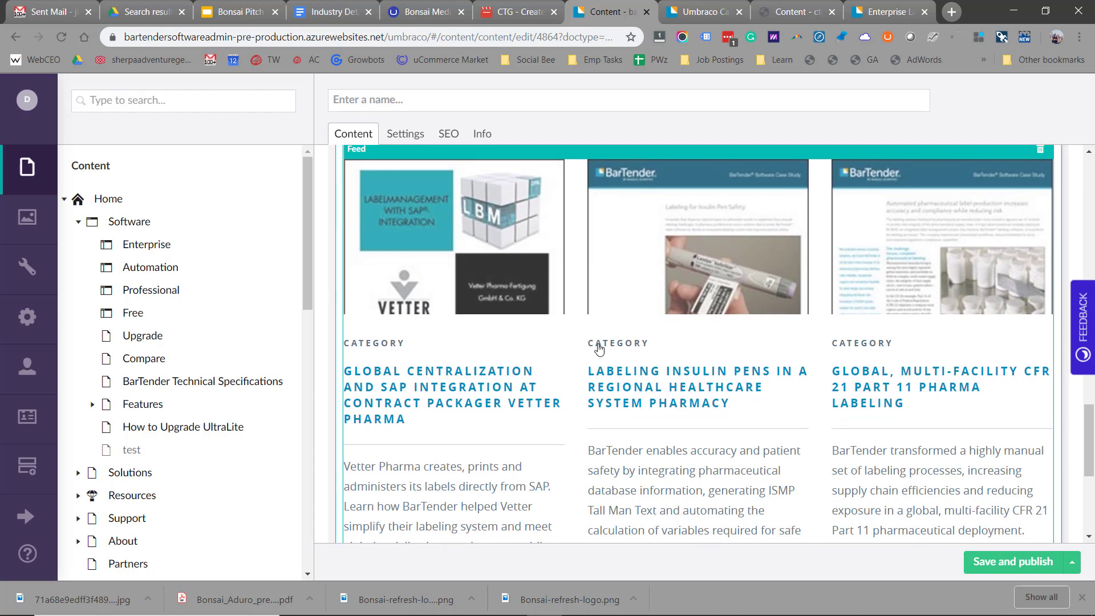
scroll(571, 425, "down", 3)
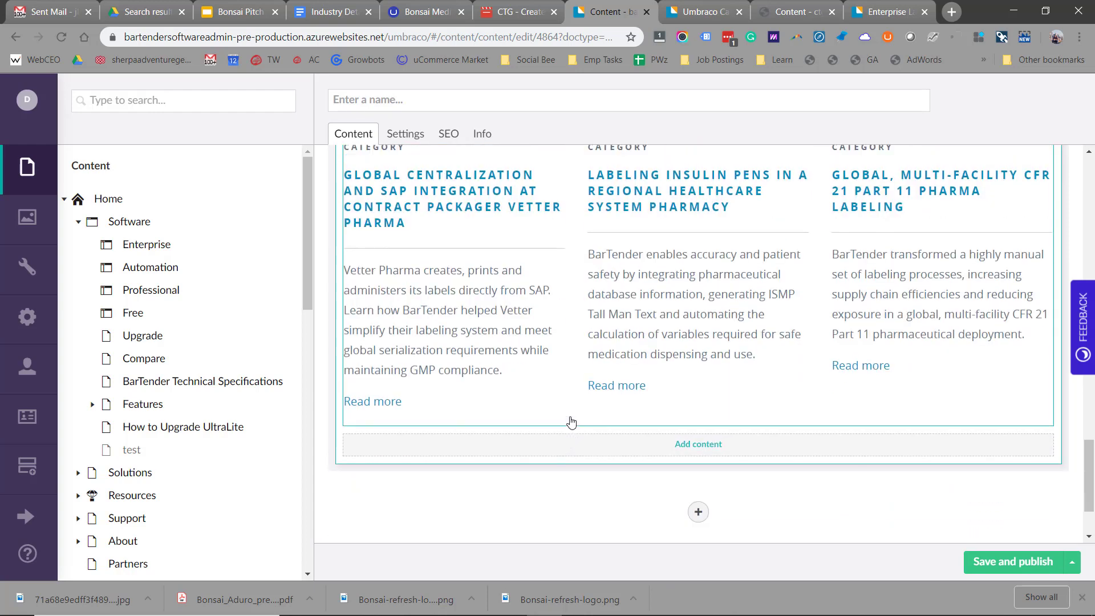
scroll(571, 423, "up", 15)
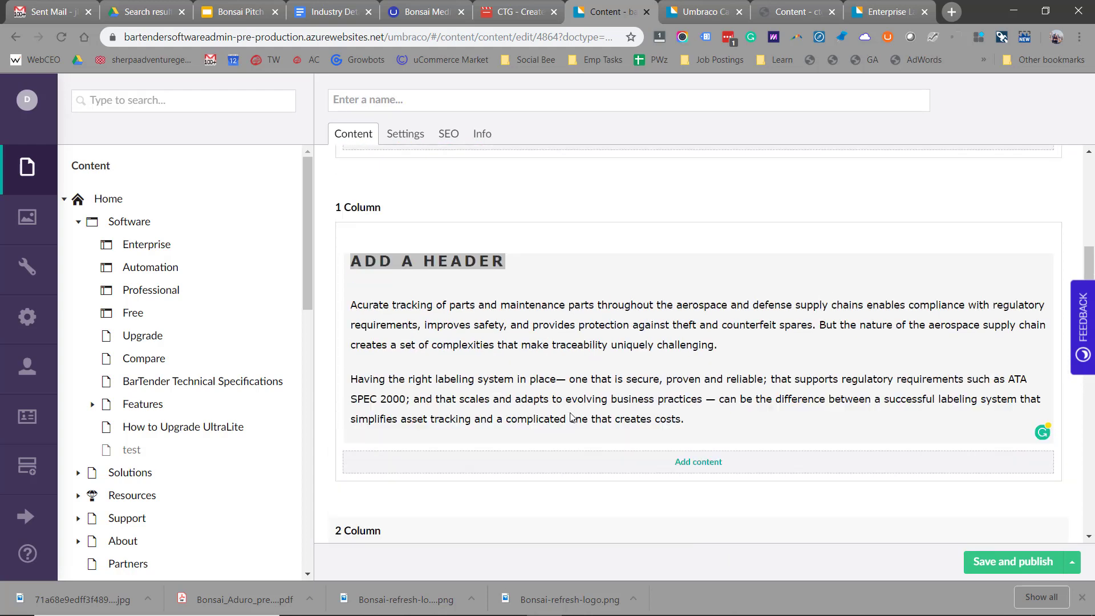
- Name the page 'Test 2' and save it without publishing
scroll(571, 416, "up", 8)
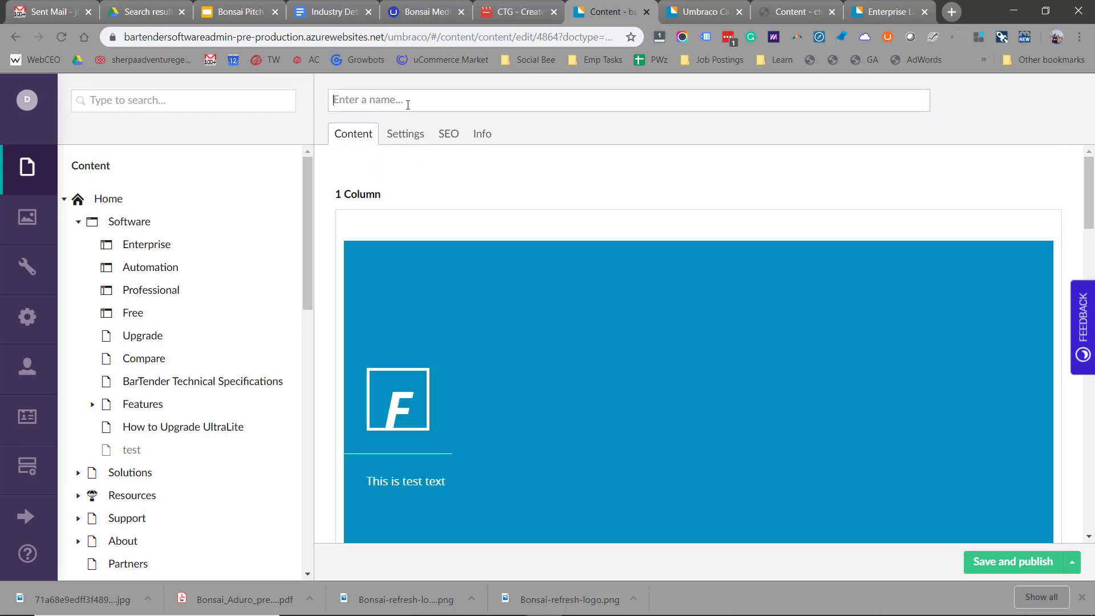
type("Test 2")
left_click(1071, 564)
left_click(1029, 528)
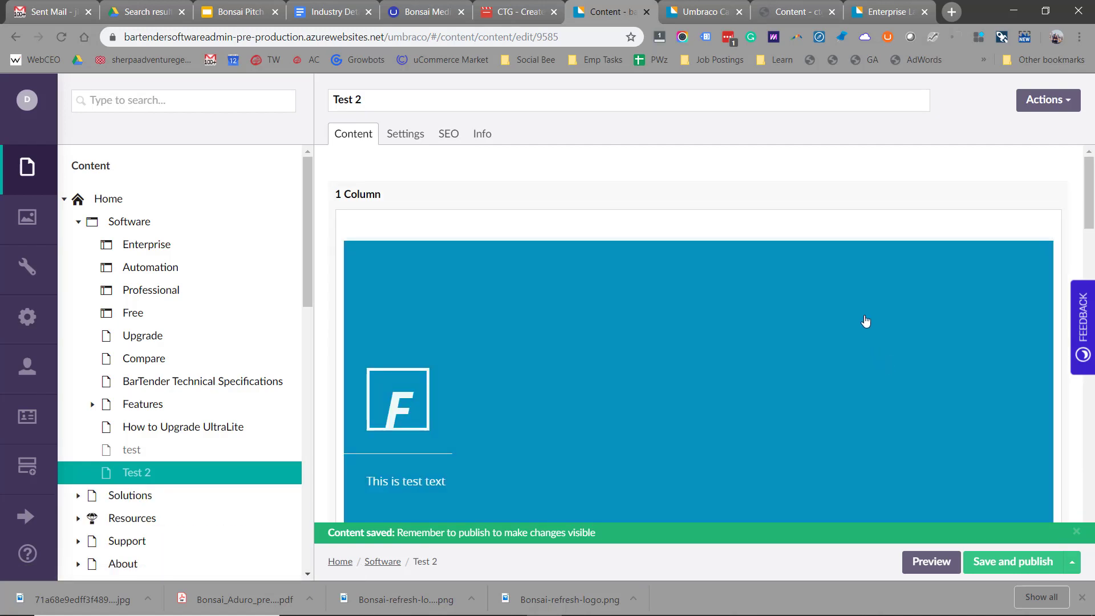
mouse_move(827, 197)
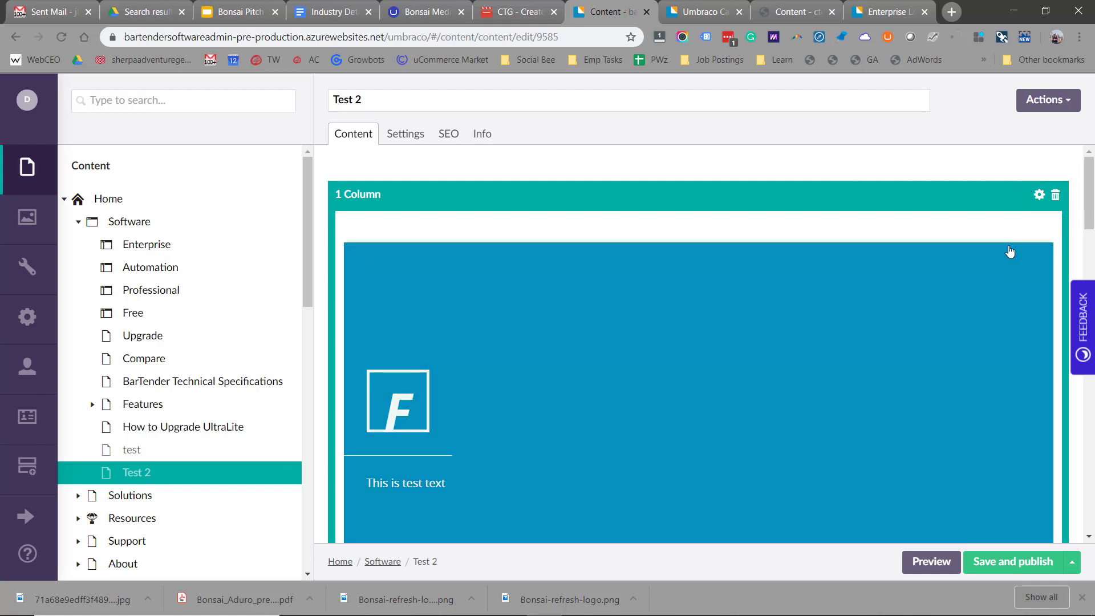
mouse_move(1009, 245)
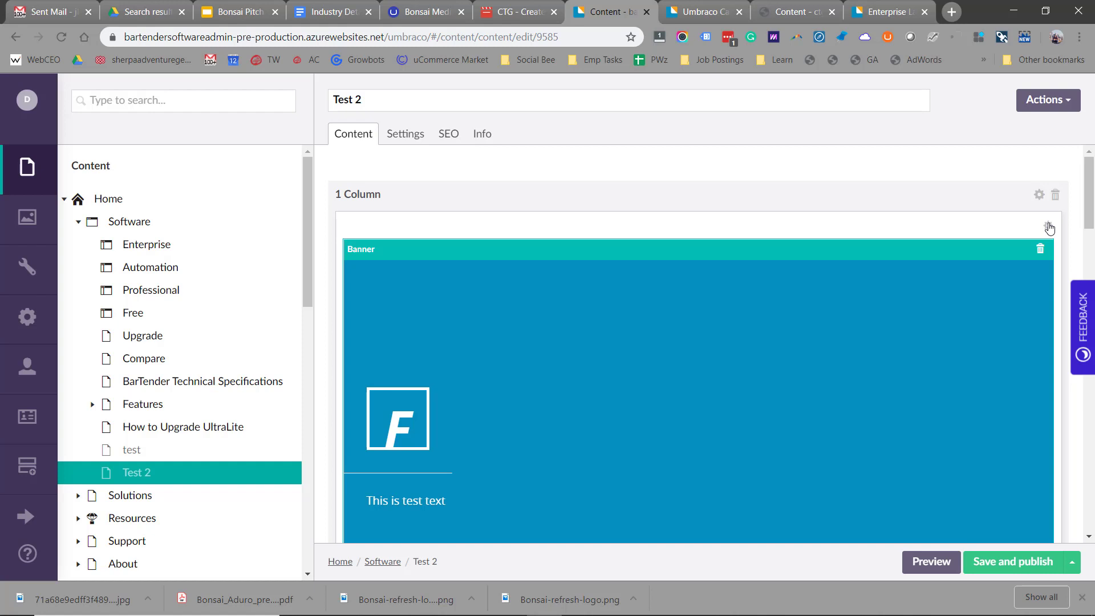
- Give the banner row a fade-in scroll animation with full-width row and content
left_click(1039, 195)
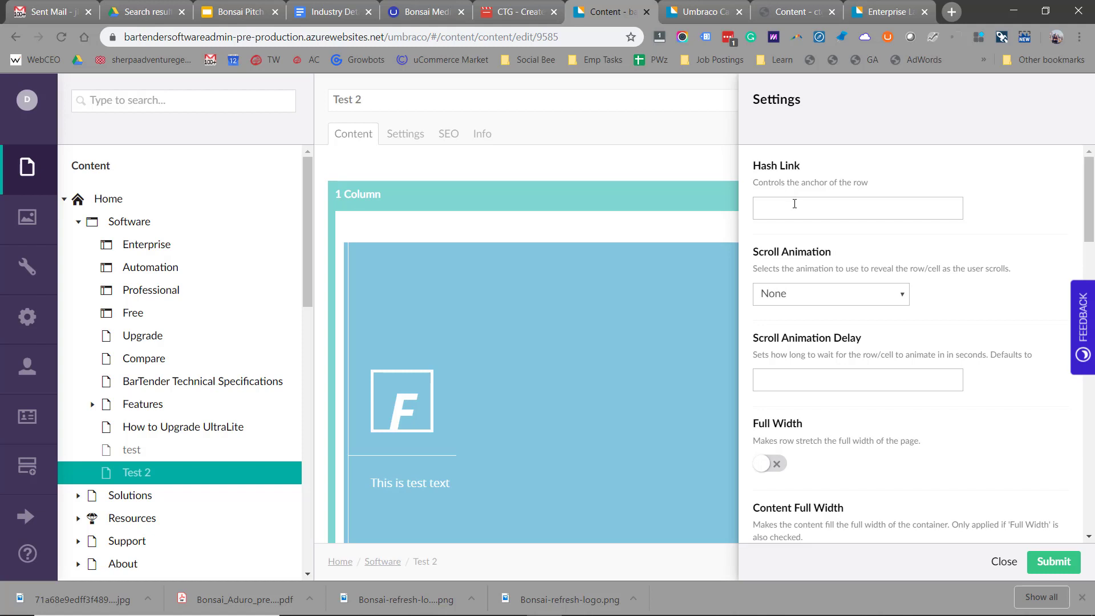
left_click(815, 308)
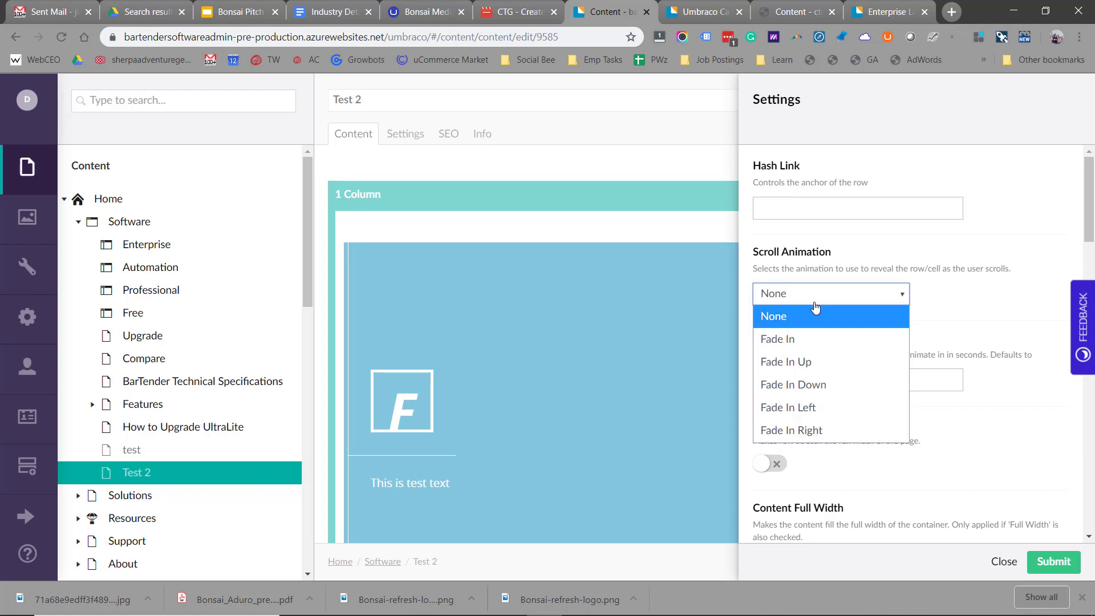
left_click(815, 340)
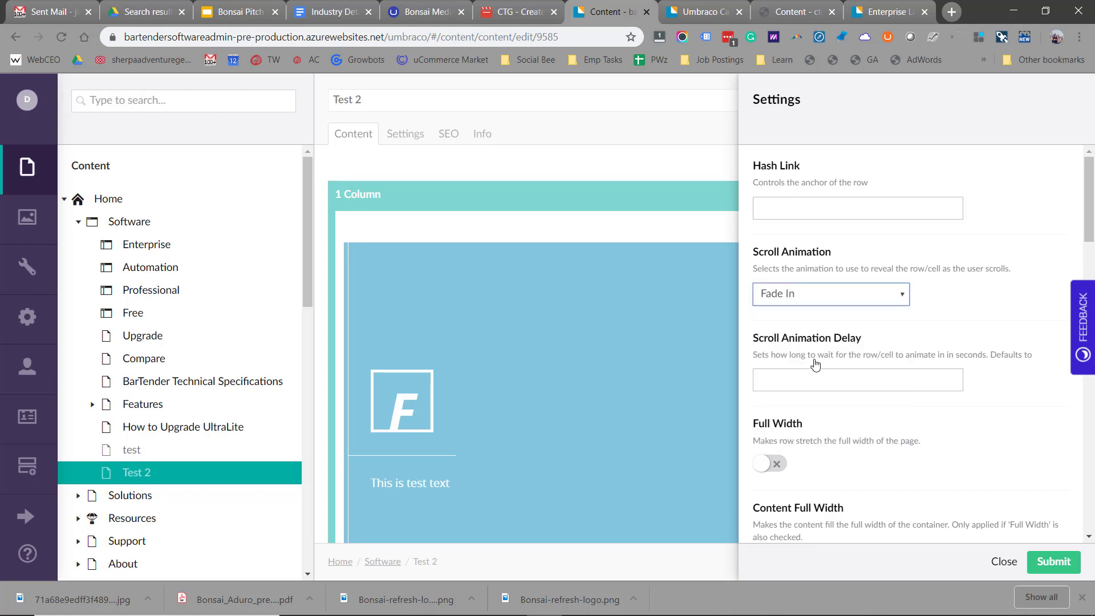
left_click(815, 375)
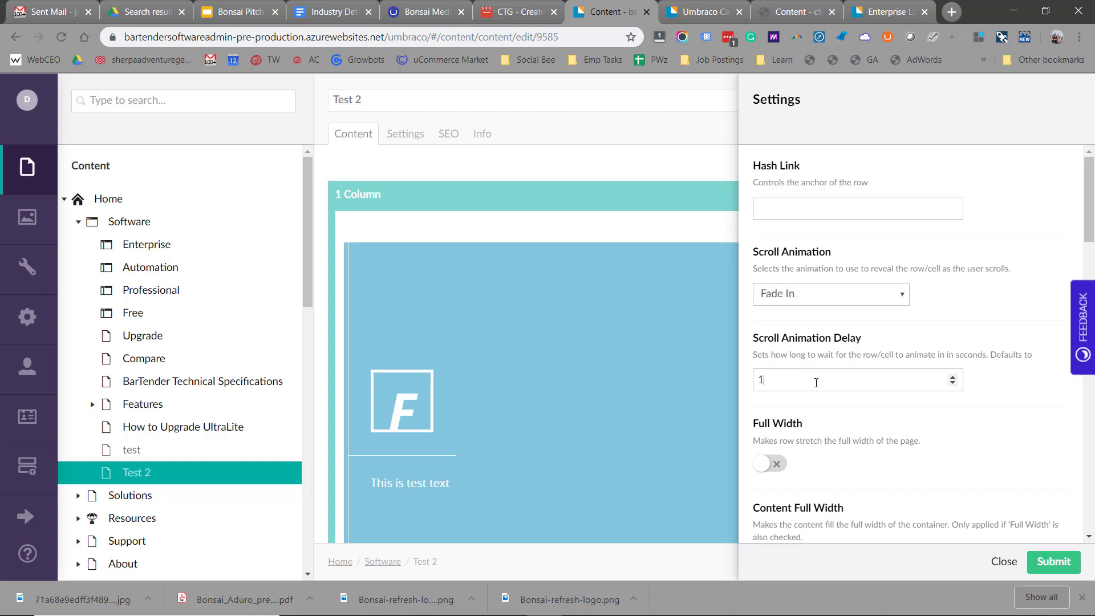
scroll(816, 382, "down", 2)
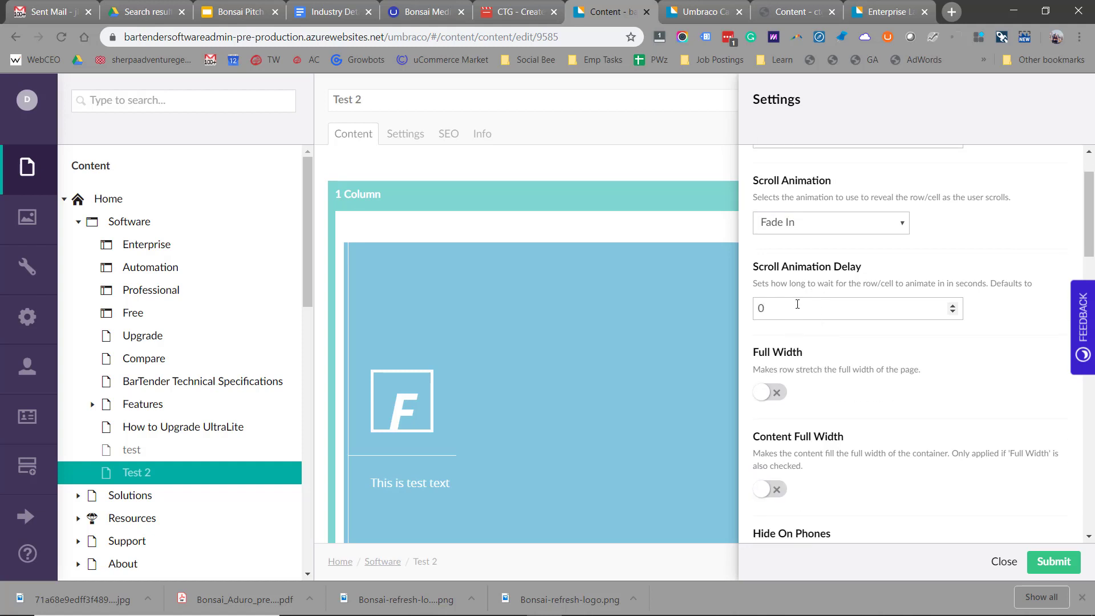
left_click(762, 394)
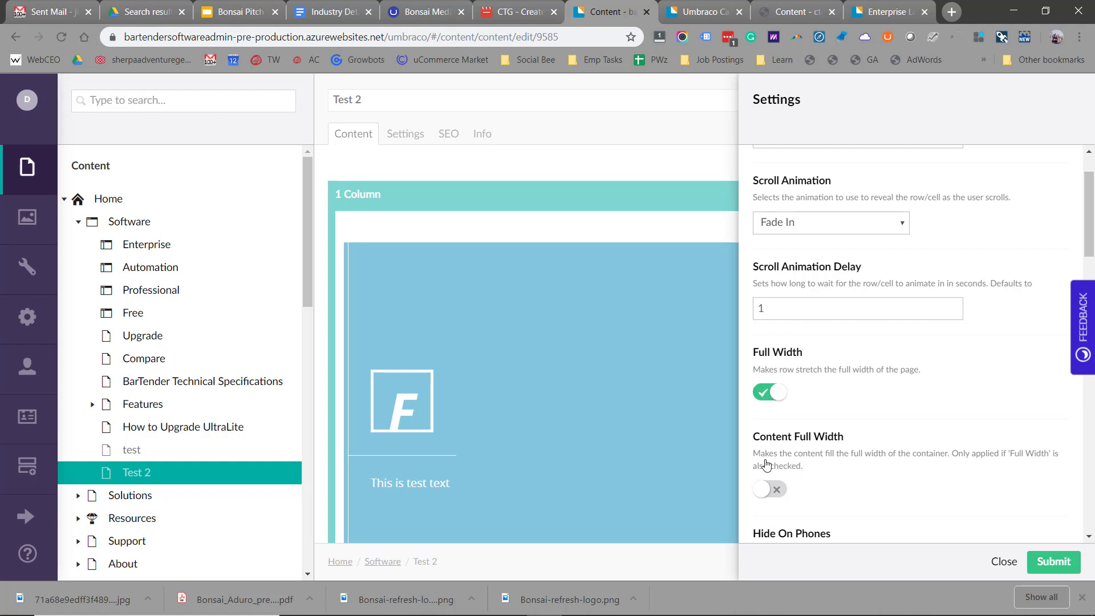
left_click(764, 492)
scroll(882, 311, "down", 5)
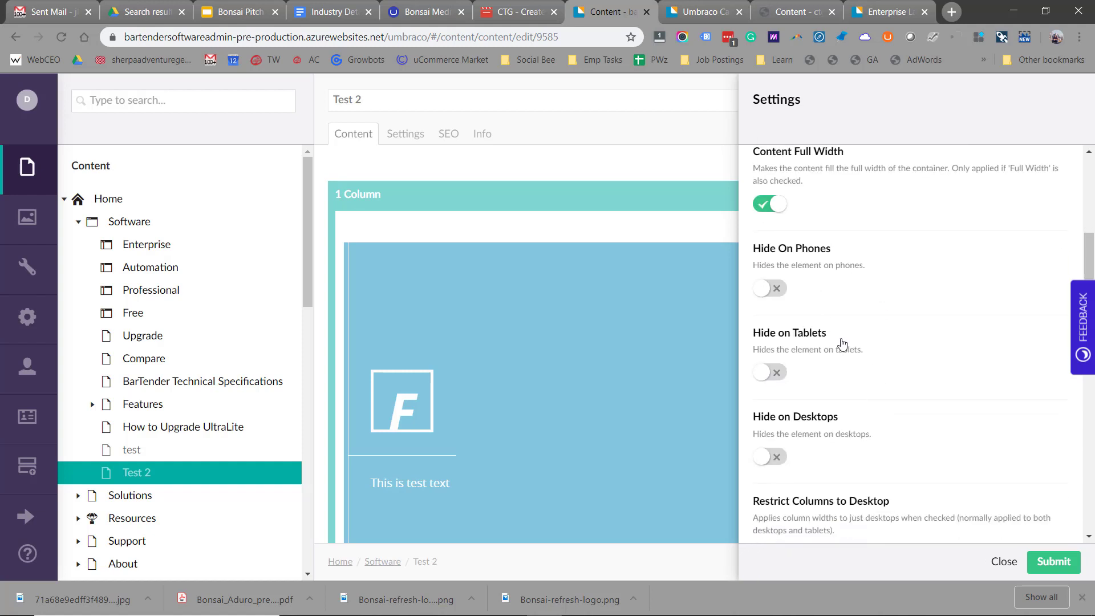
scroll(844, 359, "down", 4)
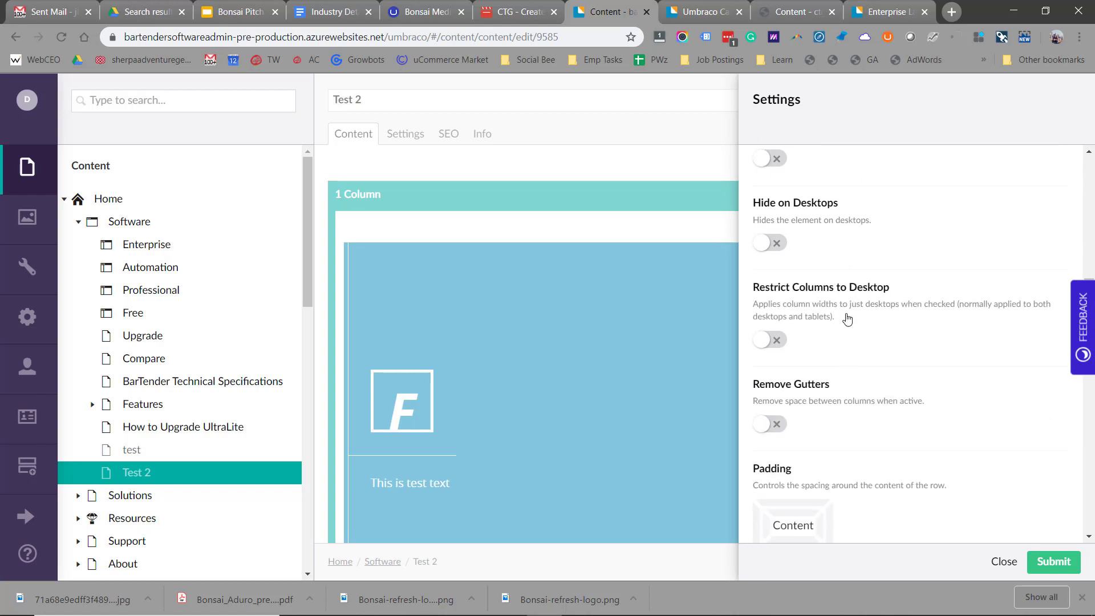
scroll(847, 318, "down", 3)
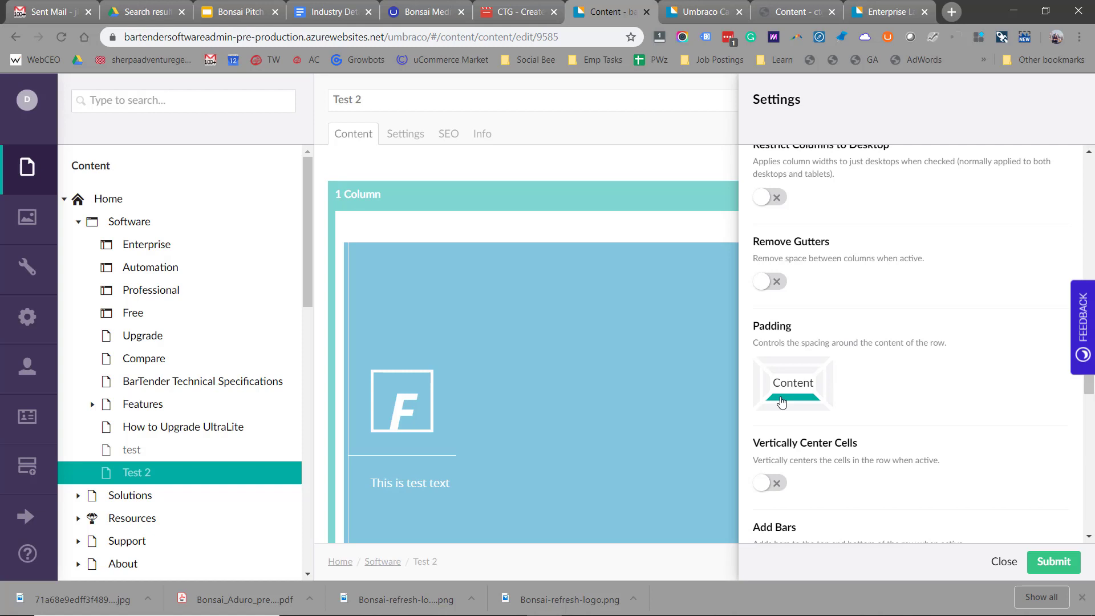
scroll(863, 419, "down", 4)
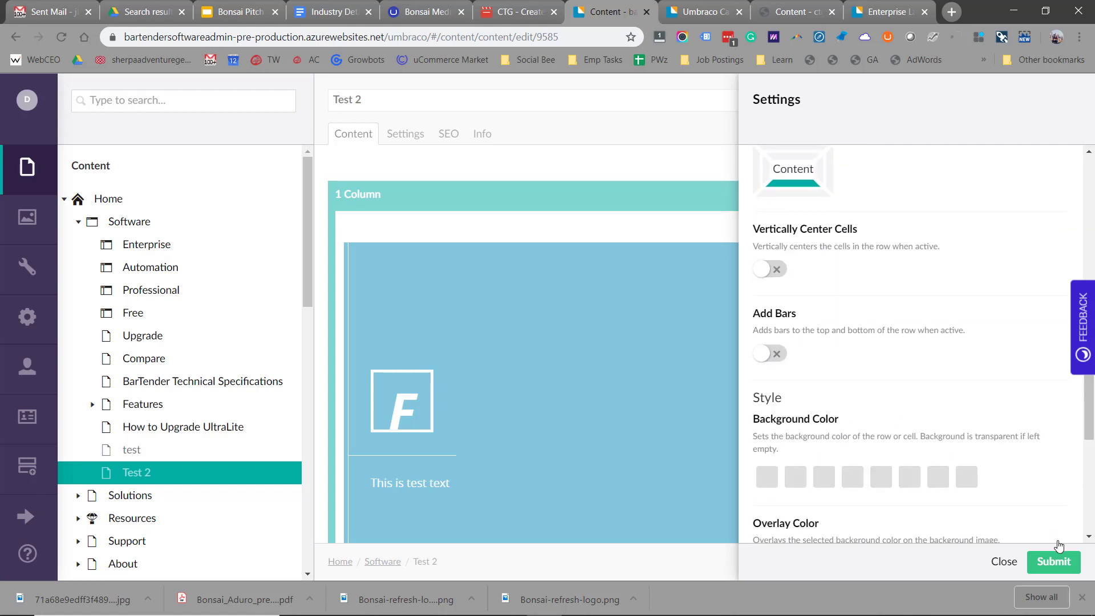
left_click(1055, 562)
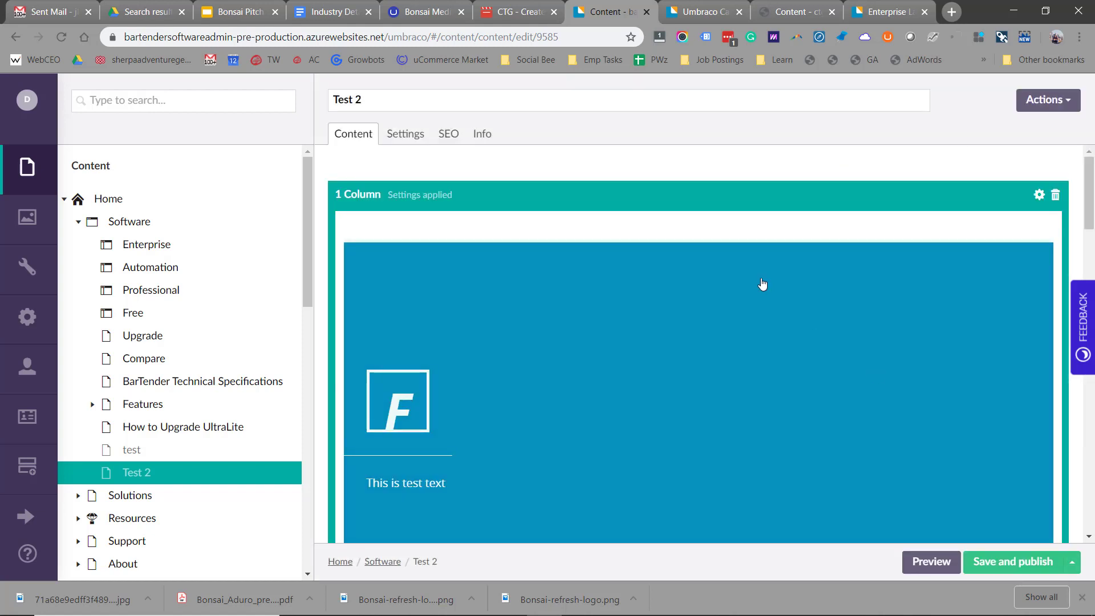
- Submit the text row's settings with scroll animation kept at None
scroll(768, 288, "down", 5)
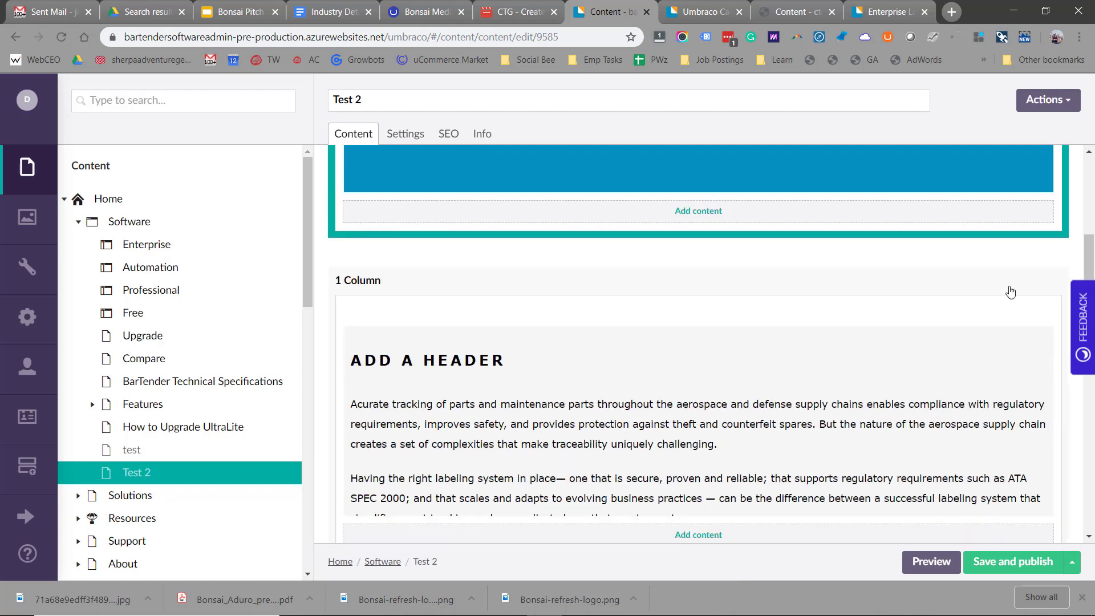
left_click(1029, 284)
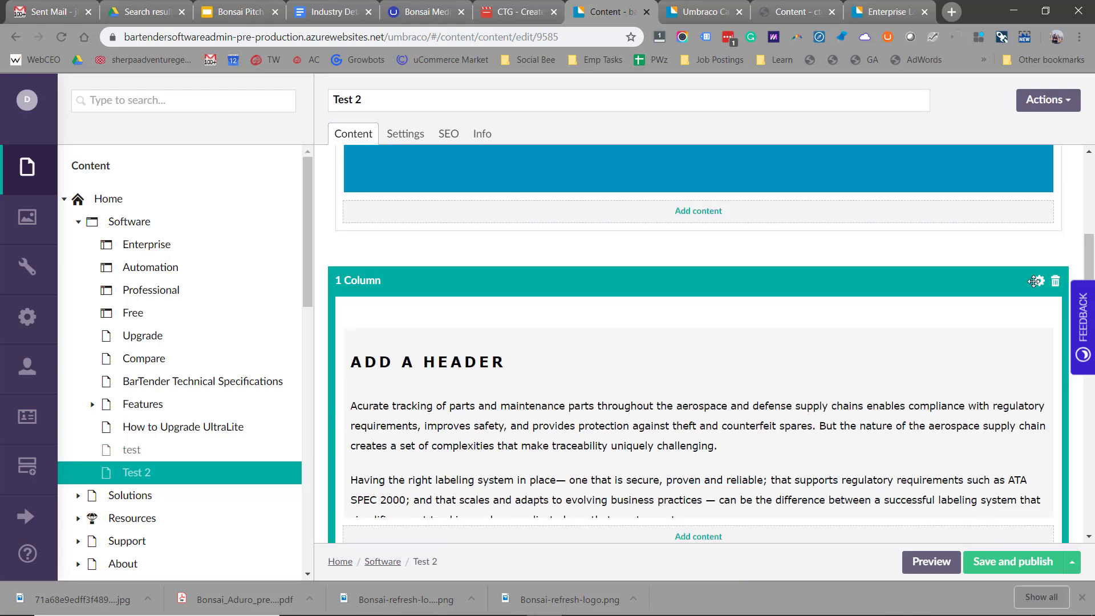
left_click(1035, 283)
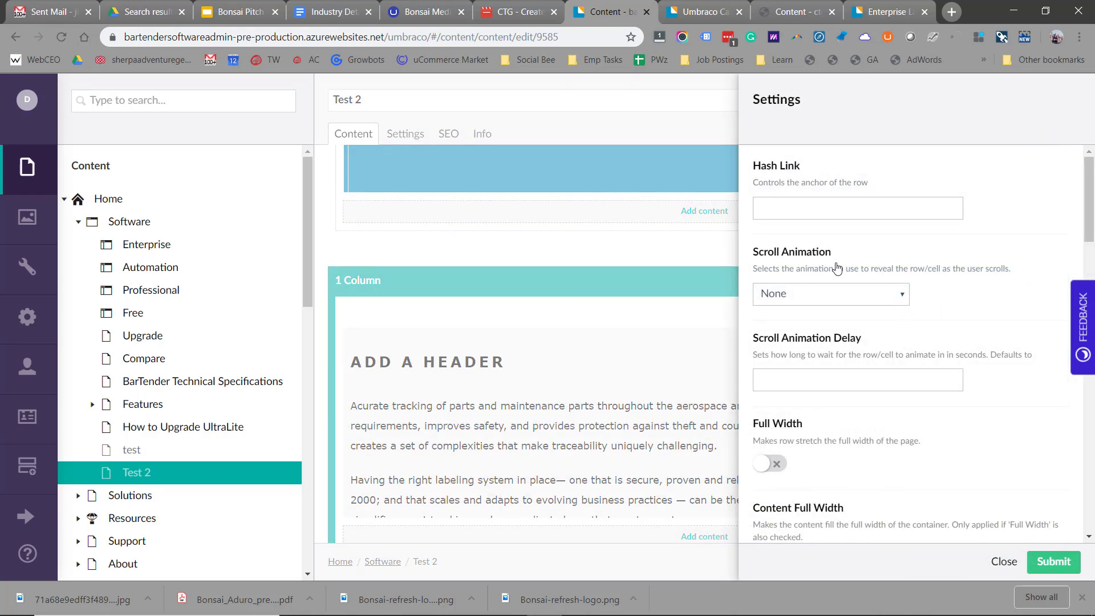
left_click(844, 297)
left_click(998, 289)
scroll(886, 341, "down", 1)
scroll(887, 340, "down", 10)
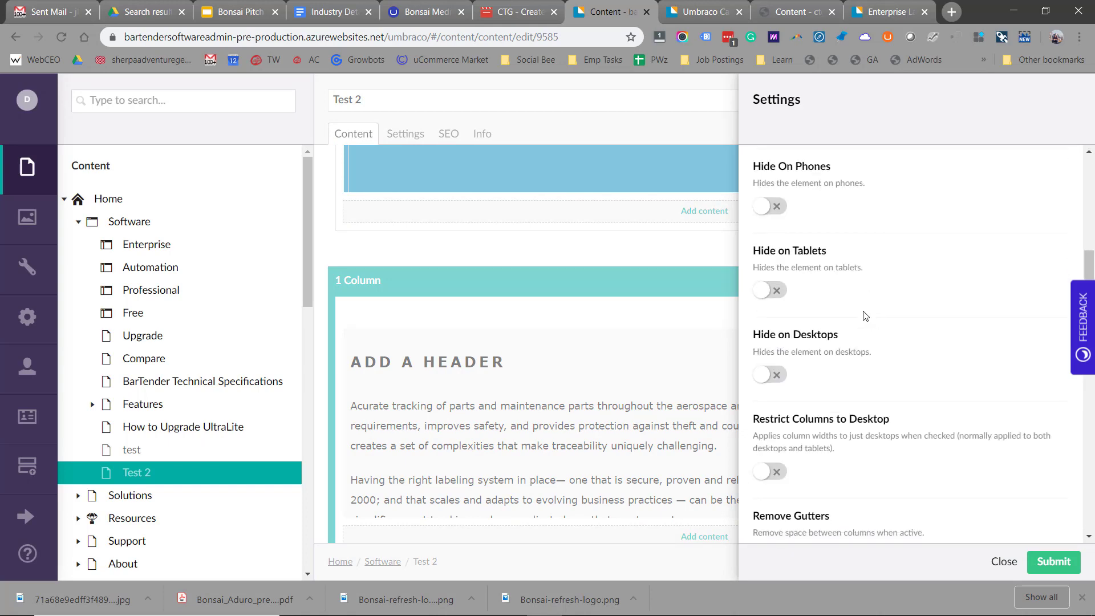
scroll(866, 315, "down", 4)
scroll(804, 250, "up", 1)
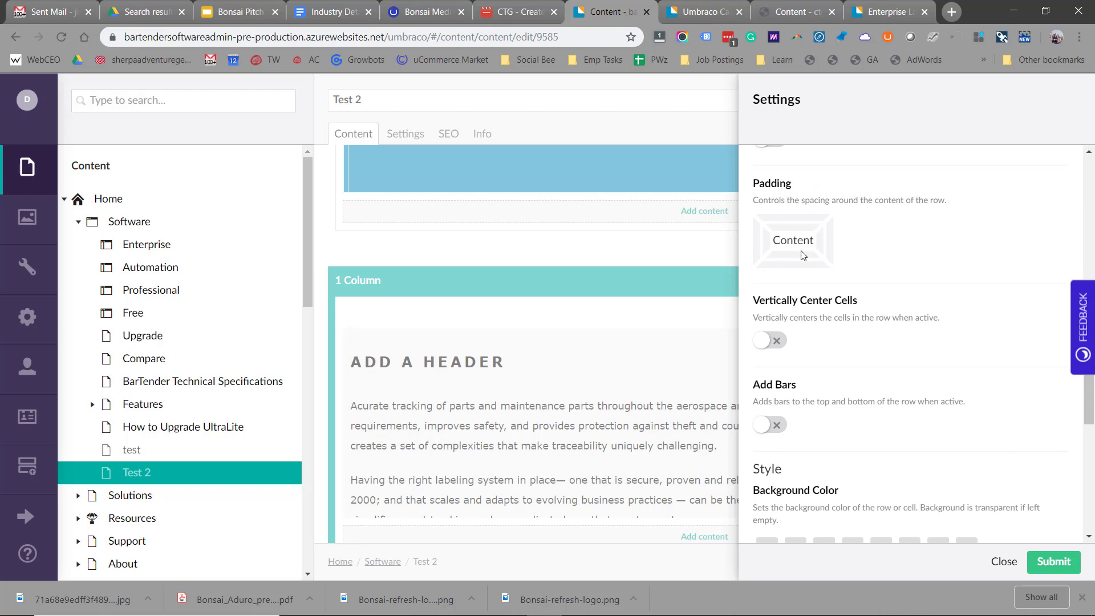
left_click(1054, 571)
scroll(844, 342, "down", 6)
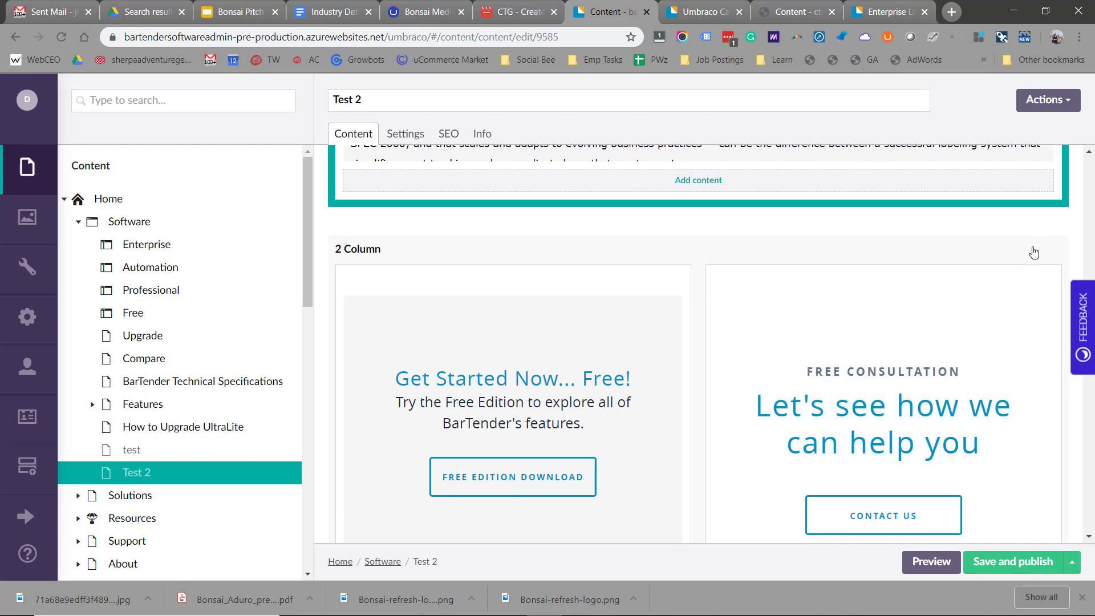
left_click(1033, 252)
- Preview the Test 2 page and scroll through its banner, text, CTA and case-study sections
left_click(930, 561)
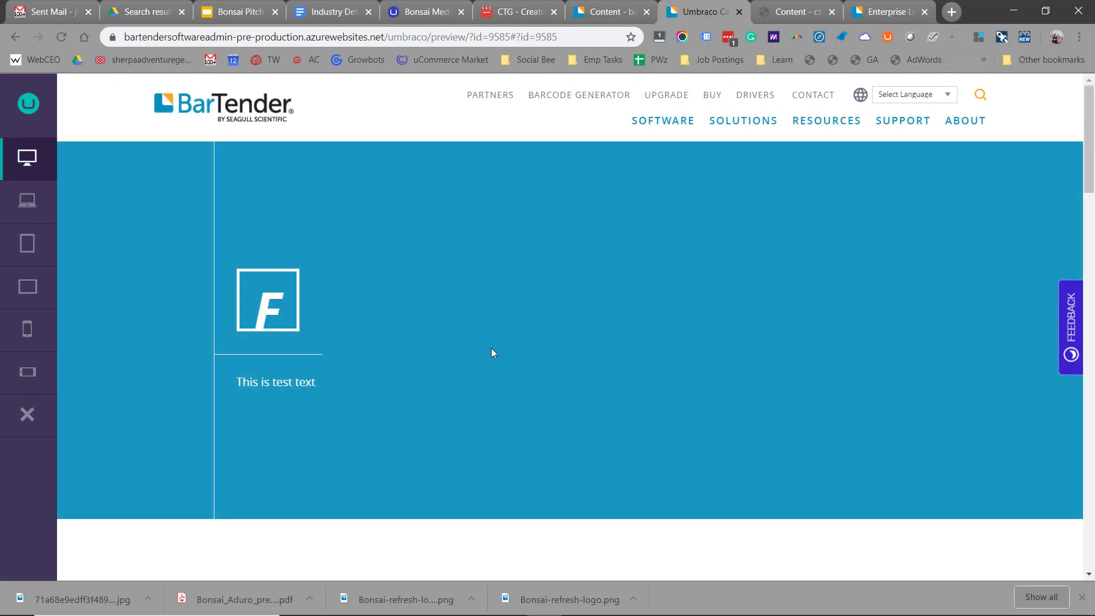
scroll(494, 353, "down", 9)
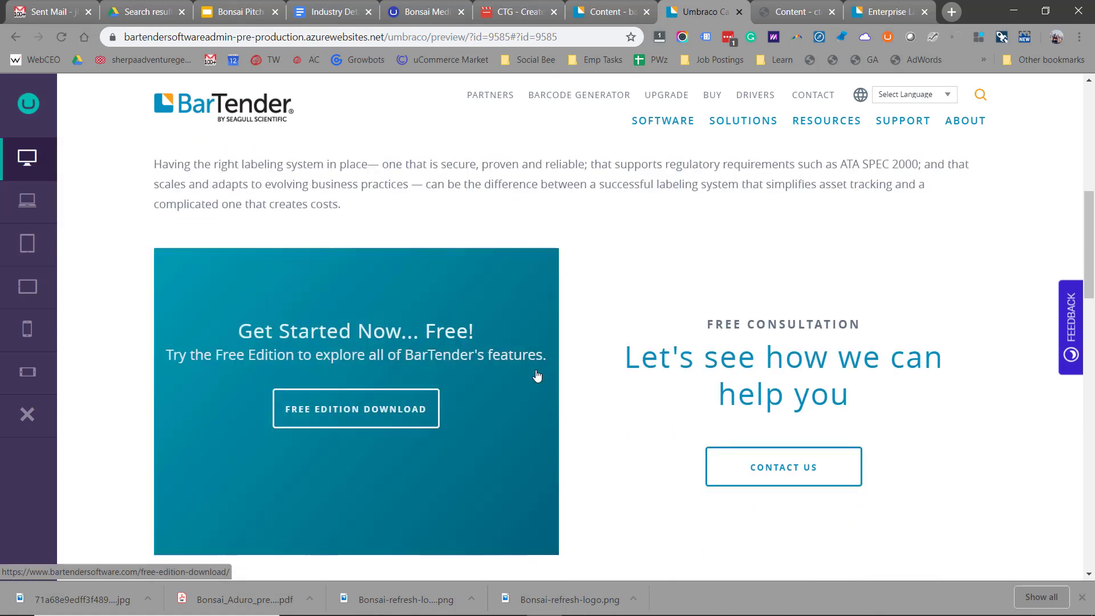
scroll(606, 359, "up", 3)
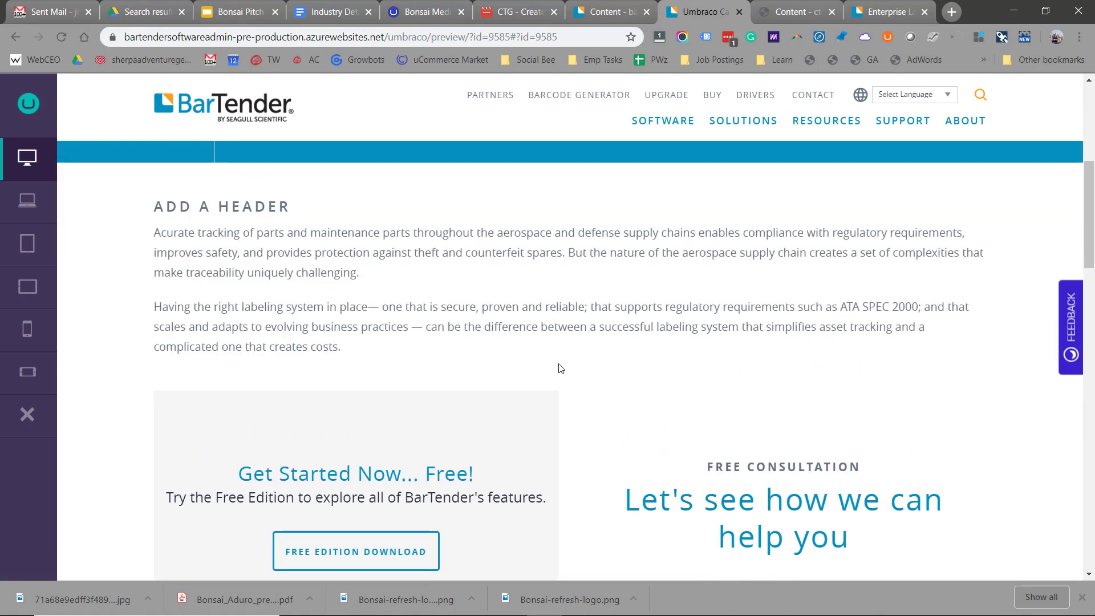
scroll(562, 373, "down", 8)
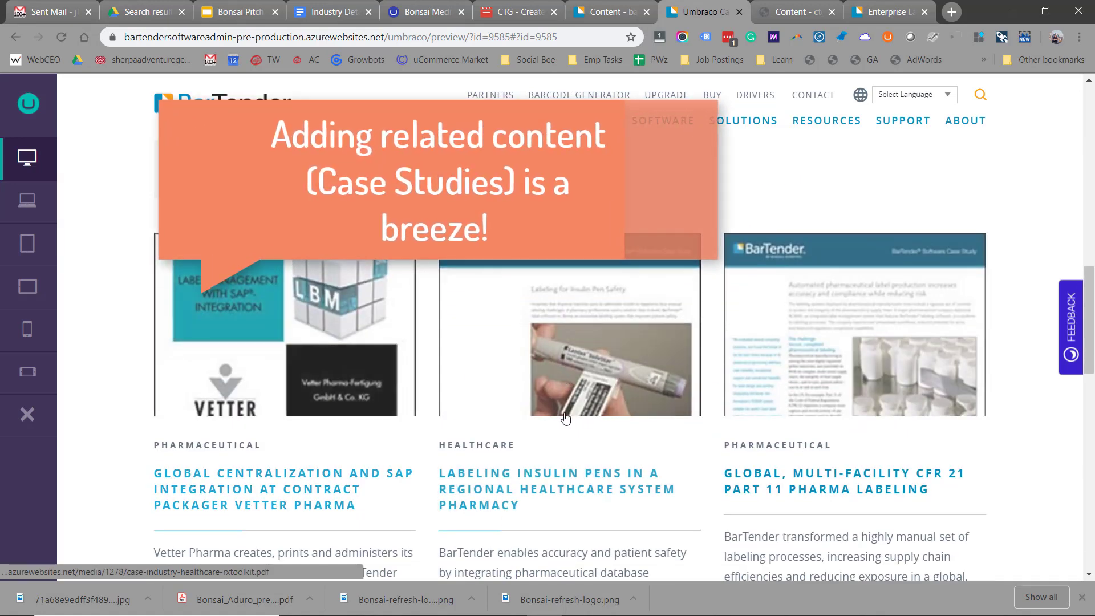
scroll(565, 419, "down", 3)
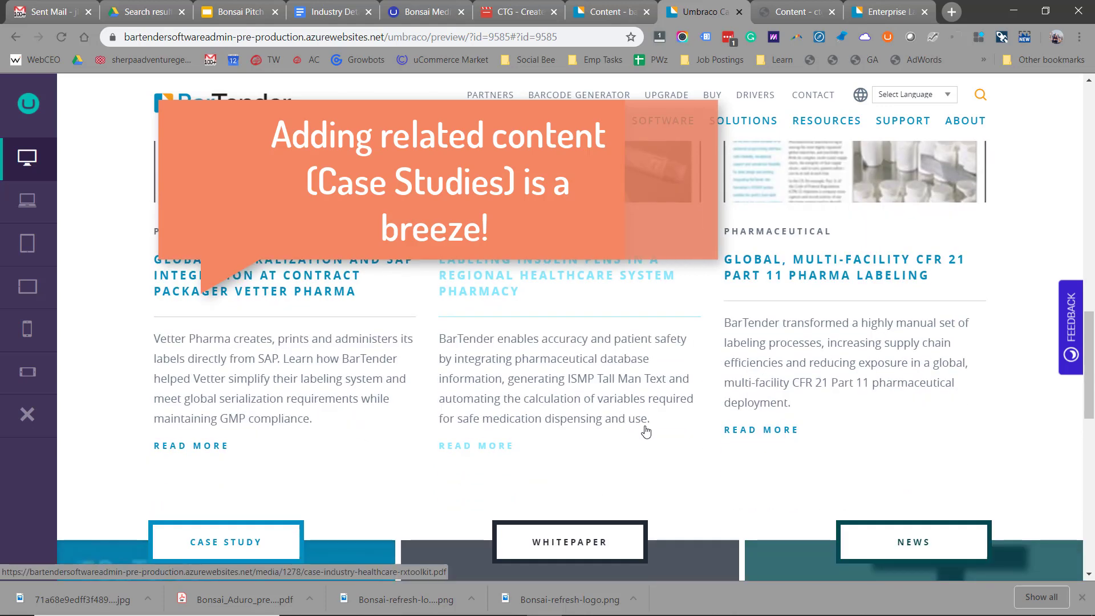
scroll(646, 432, "up", 10)
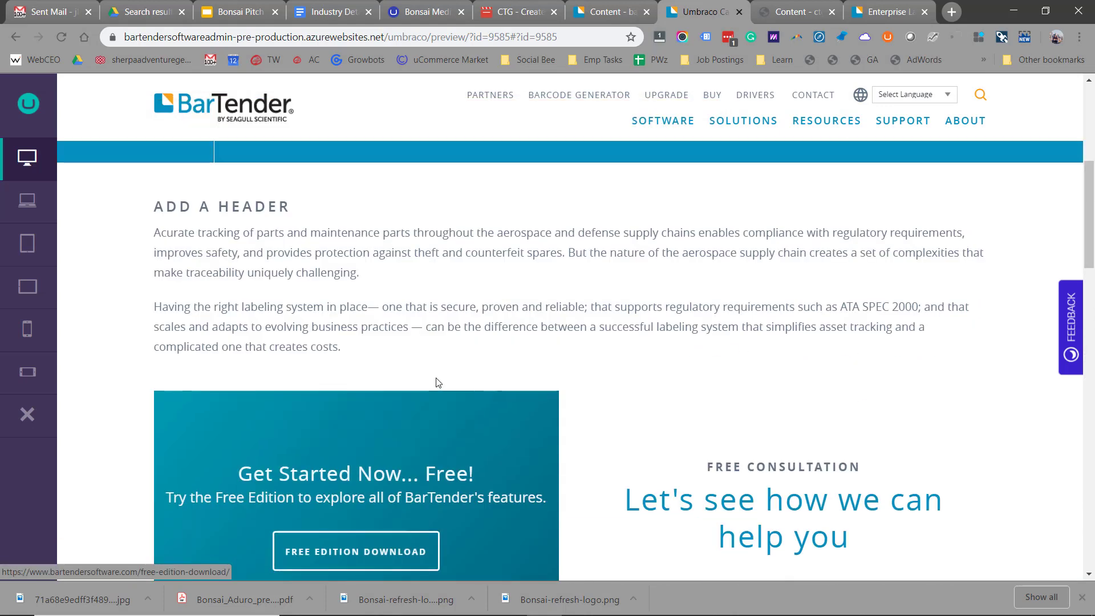
scroll(437, 382, "up", 4)
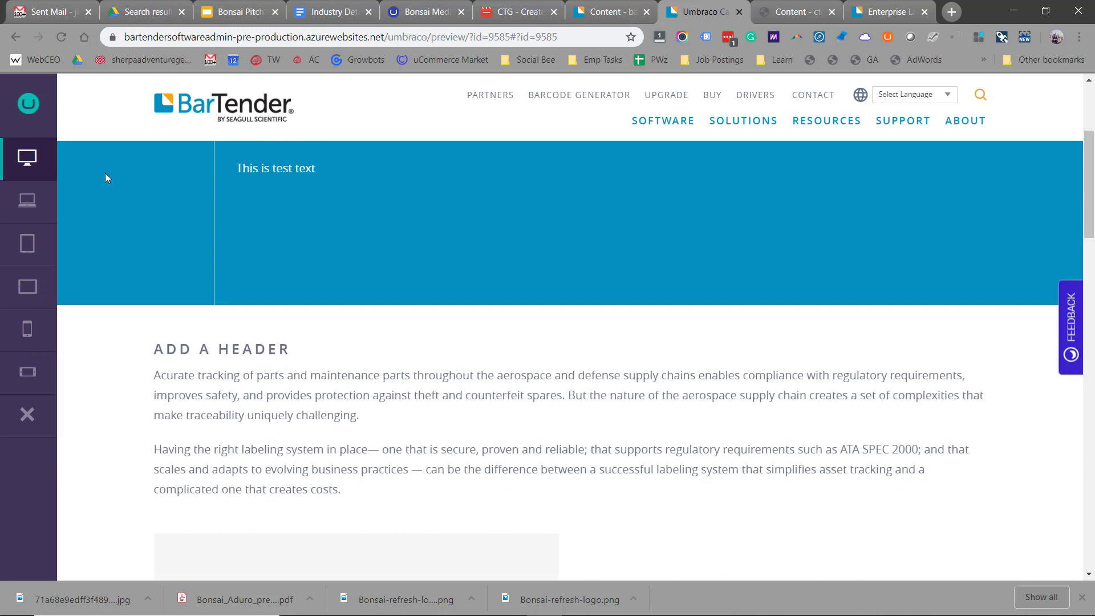
- View the preview at laptop, tablet, landscape tablet and phone sizes, then return to the editor
left_click(20, 211)
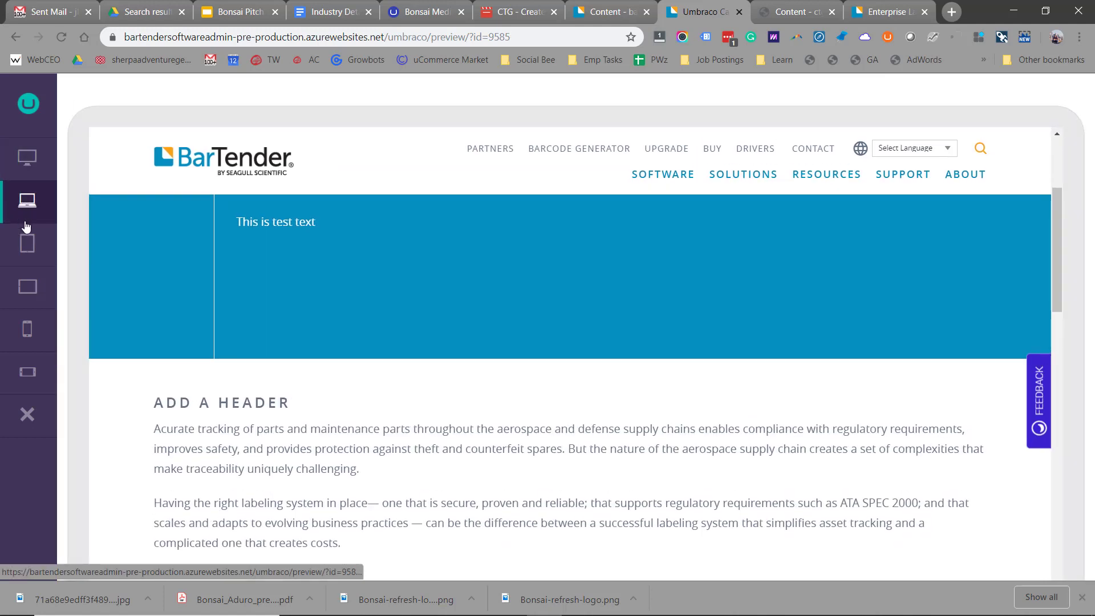
left_click(25, 241)
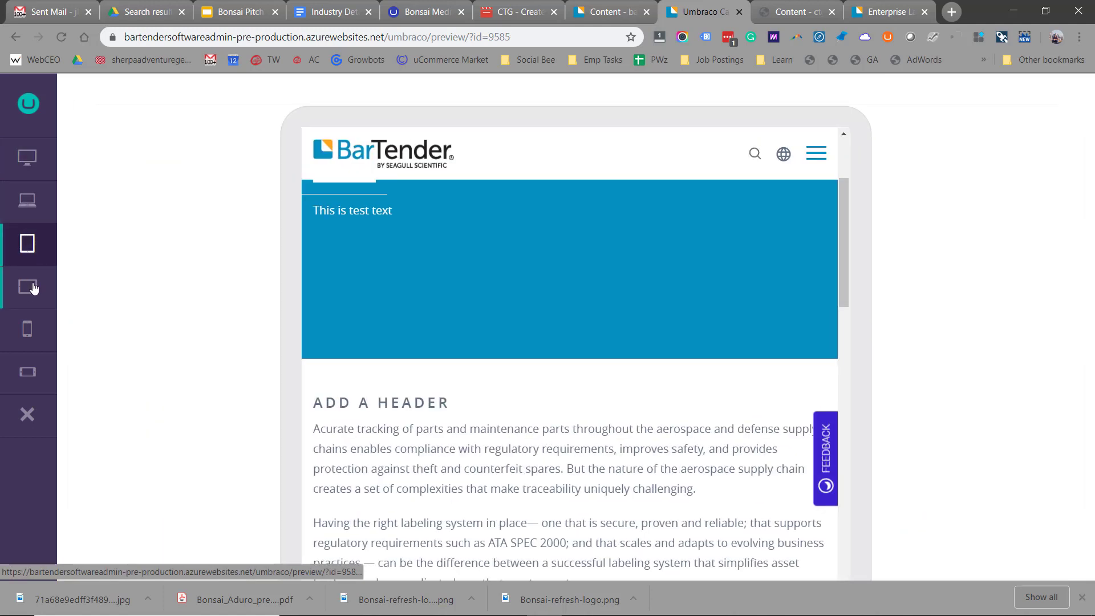
left_click(30, 288)
left_click(34, 334)
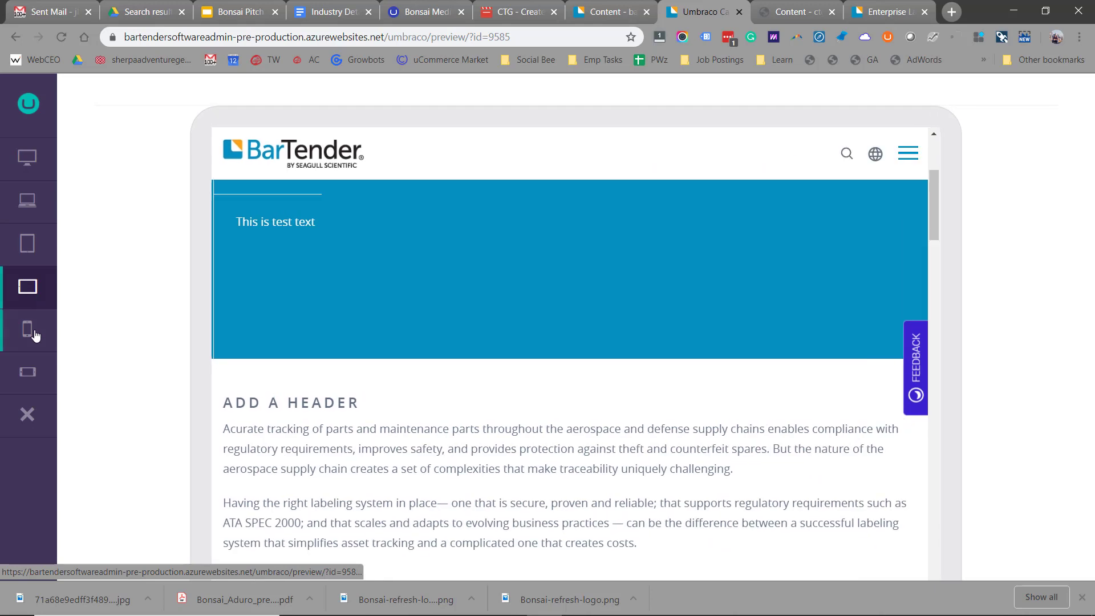
scroll(538, 401, "up", 3)
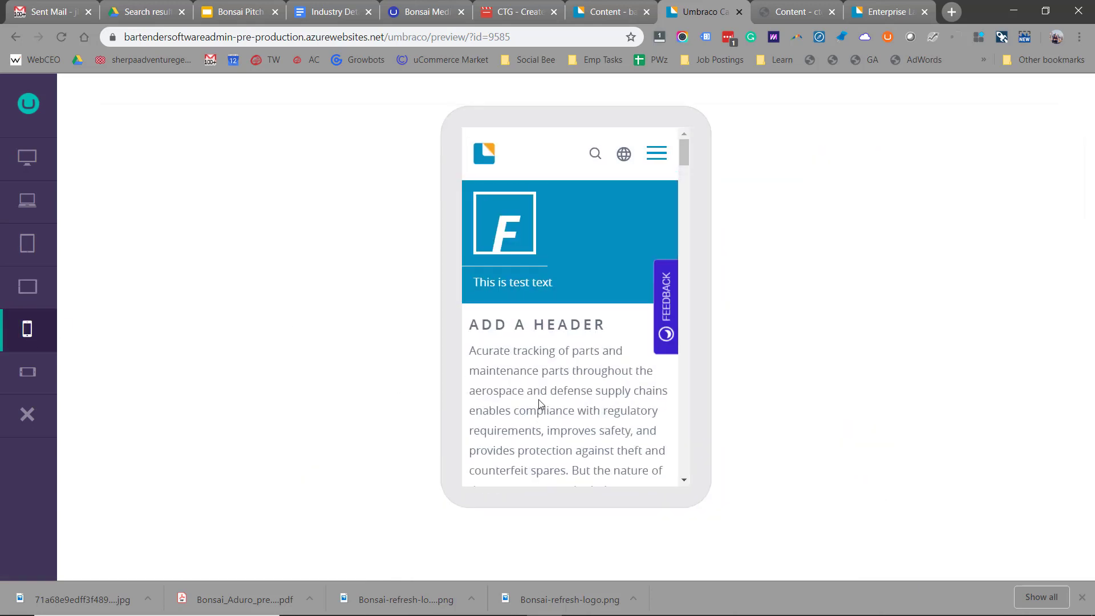
scroll(540, 403, "down", 10)
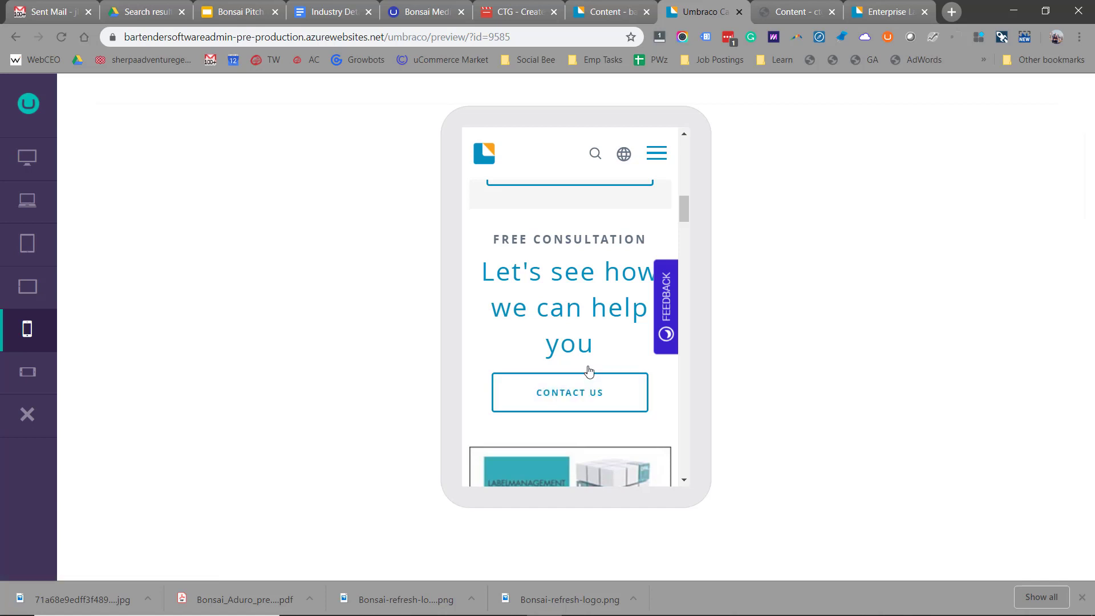
key("ctrl+shift+Tab")
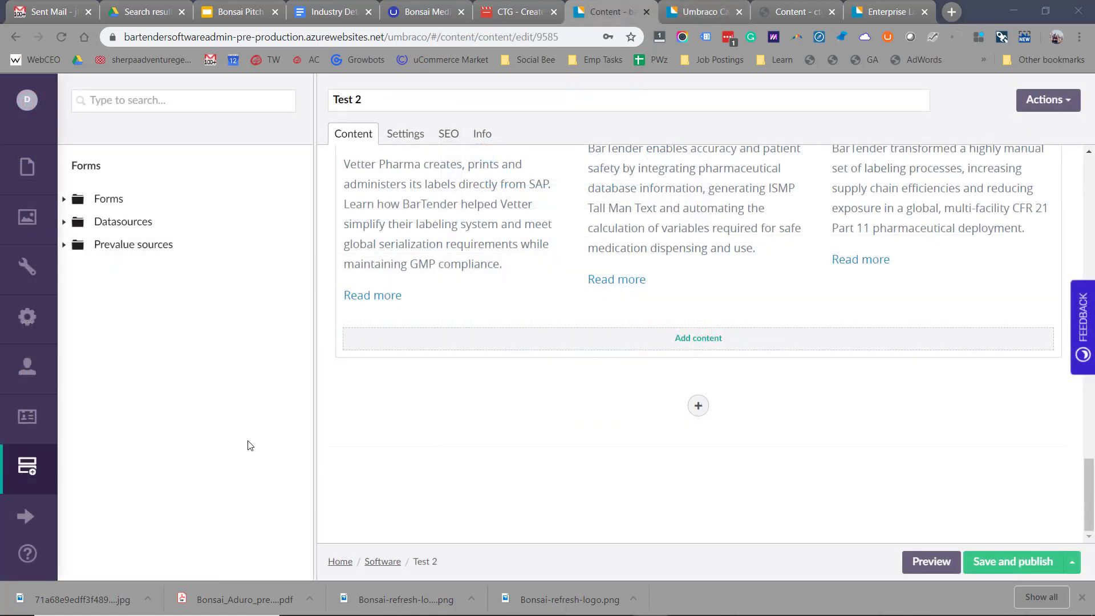
- Open the Buy BarTender form in Forms and review its submitted entries
left_click(30, 465)
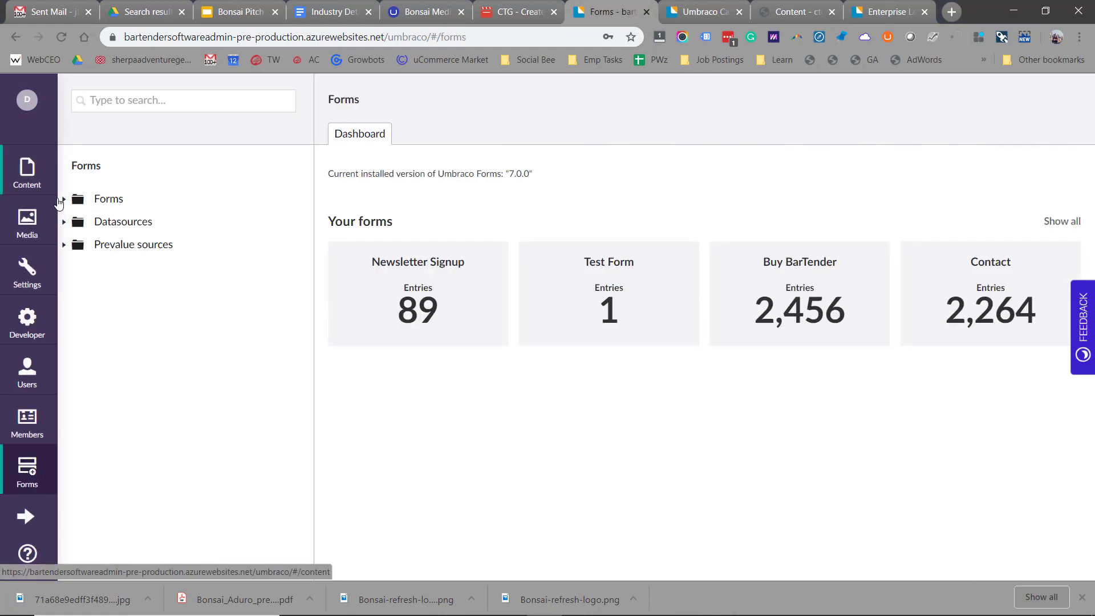
left_click(64, 199)
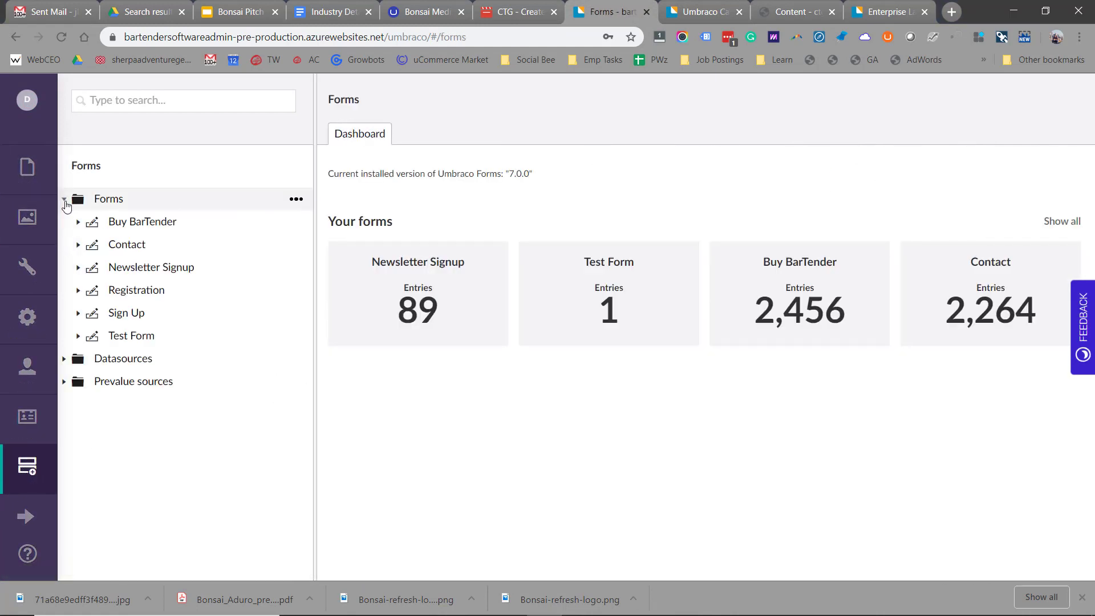
left_click(117, 226)
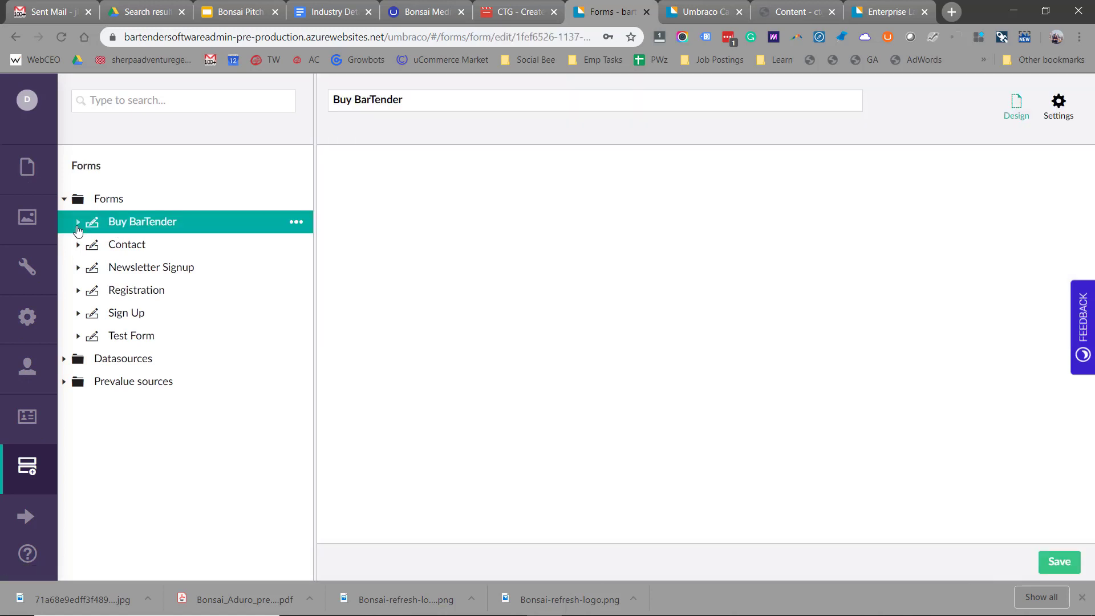
left_click(78, 226)
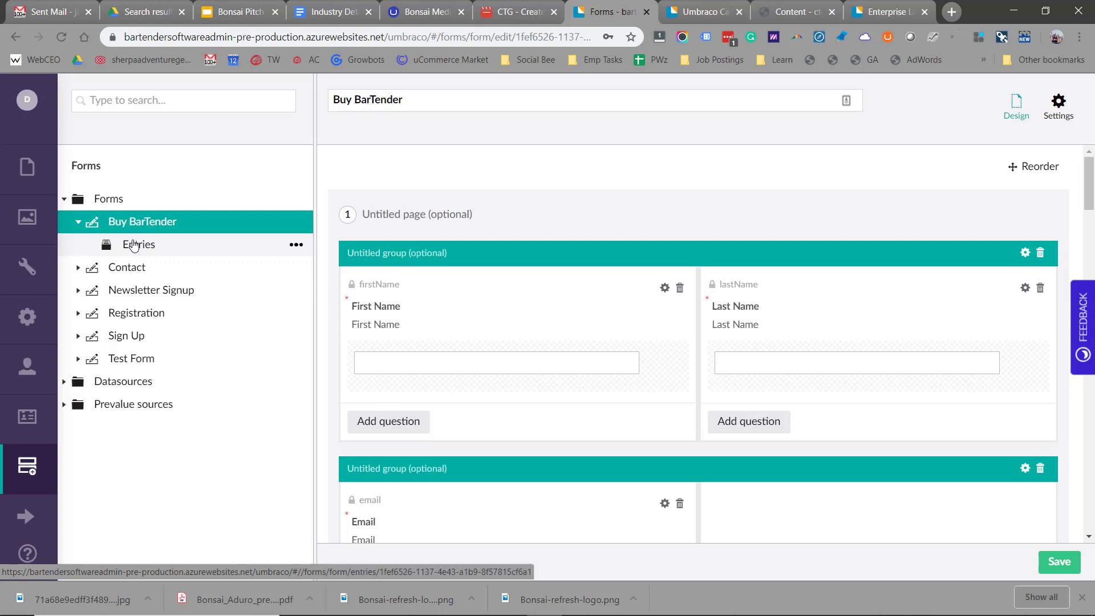
left_click(135, 245)
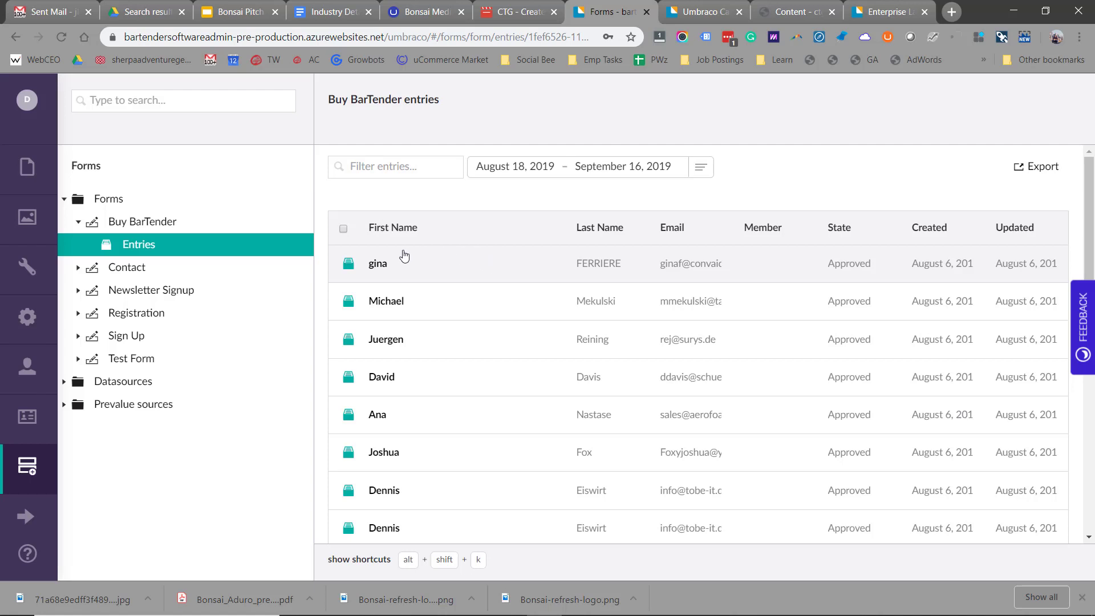
- Create a new untitled form from the Forms folder's actions
right_click(120, 198)
left_click(359, 169)
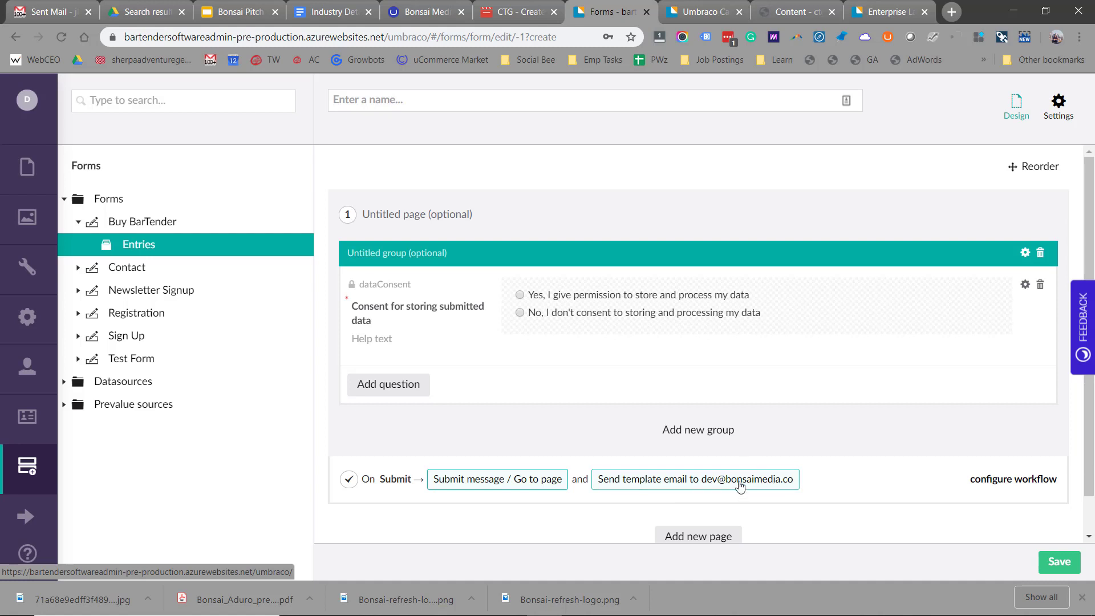
left_click(28, 166)
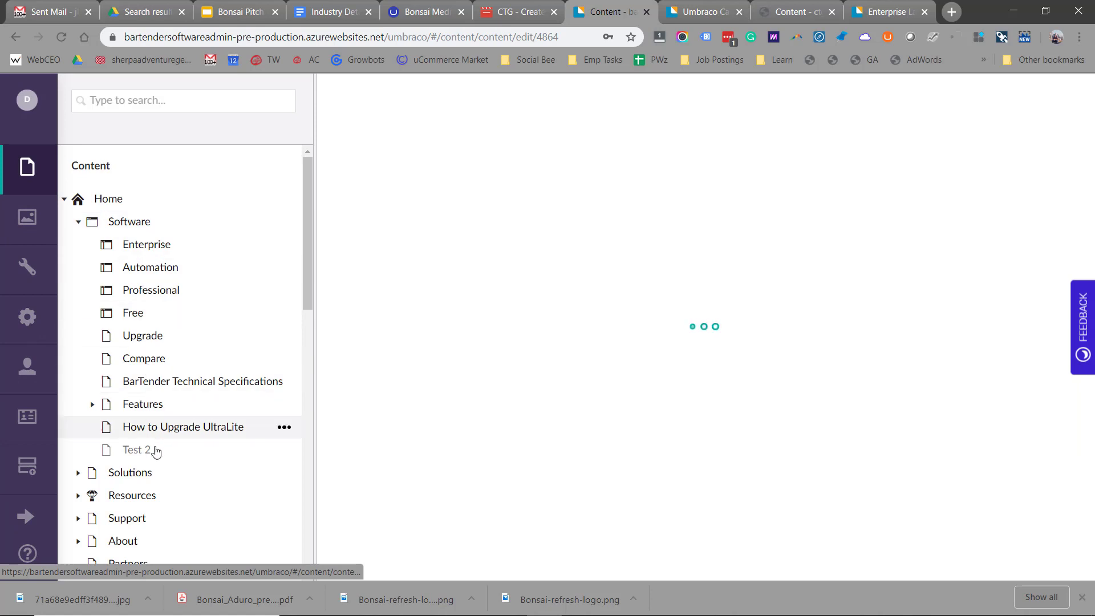
- Add a Narrow row to the Test 2 page
left_click(143, 452)
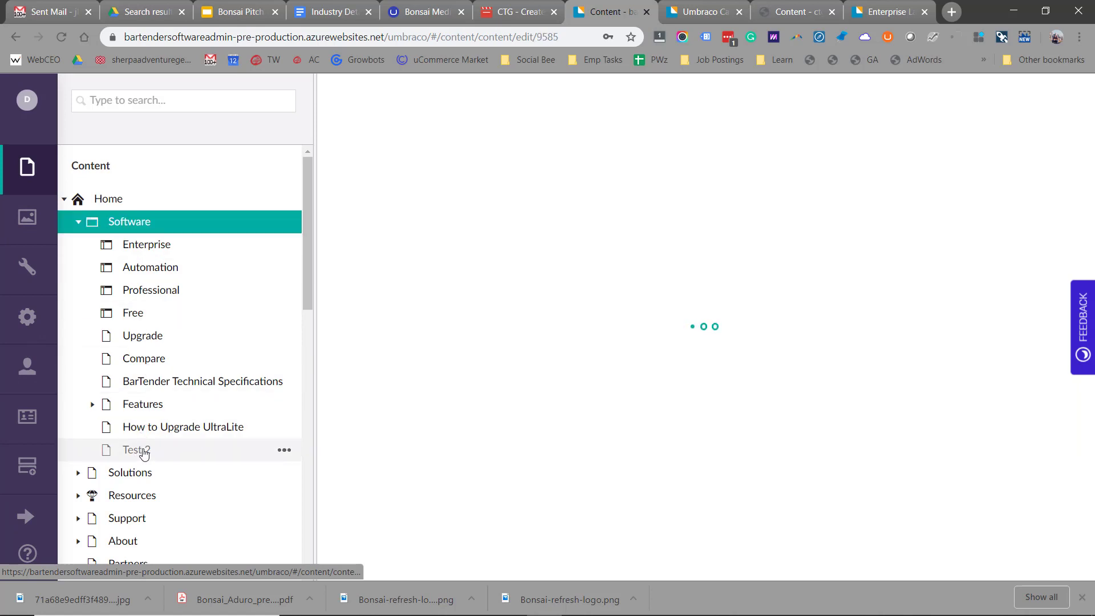
scroll(656, 406, "down", 5)
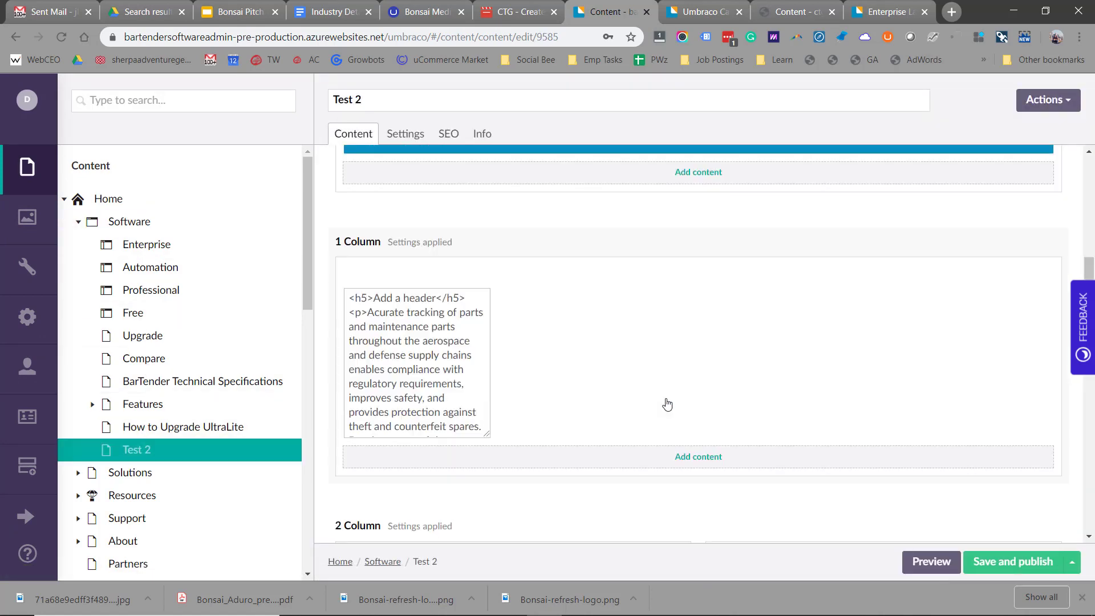
scroll(668, 404, "down", 10)
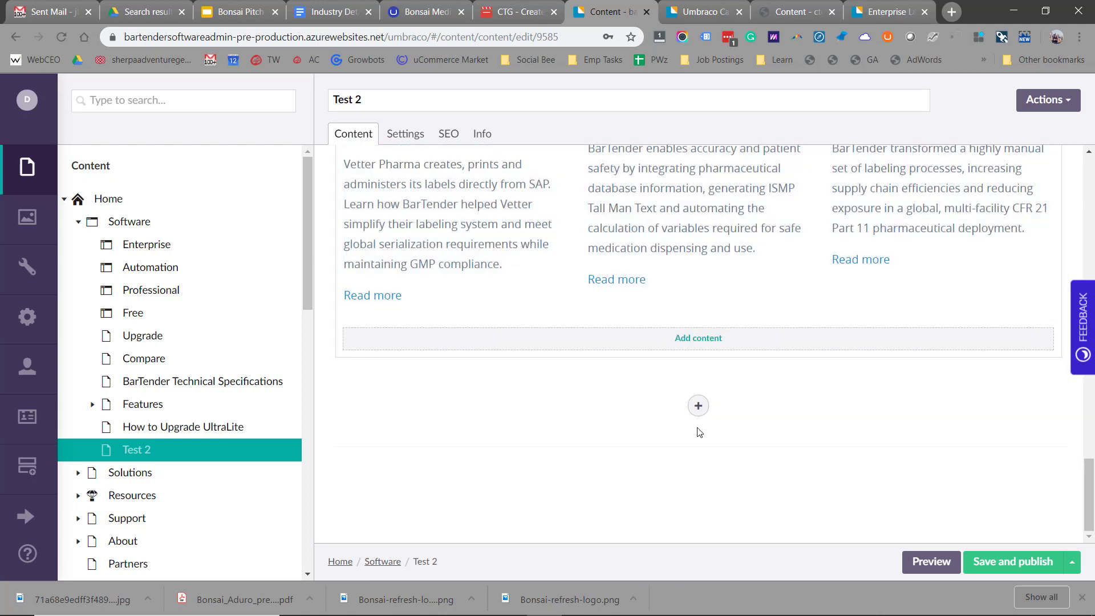
left_click(699, 405)
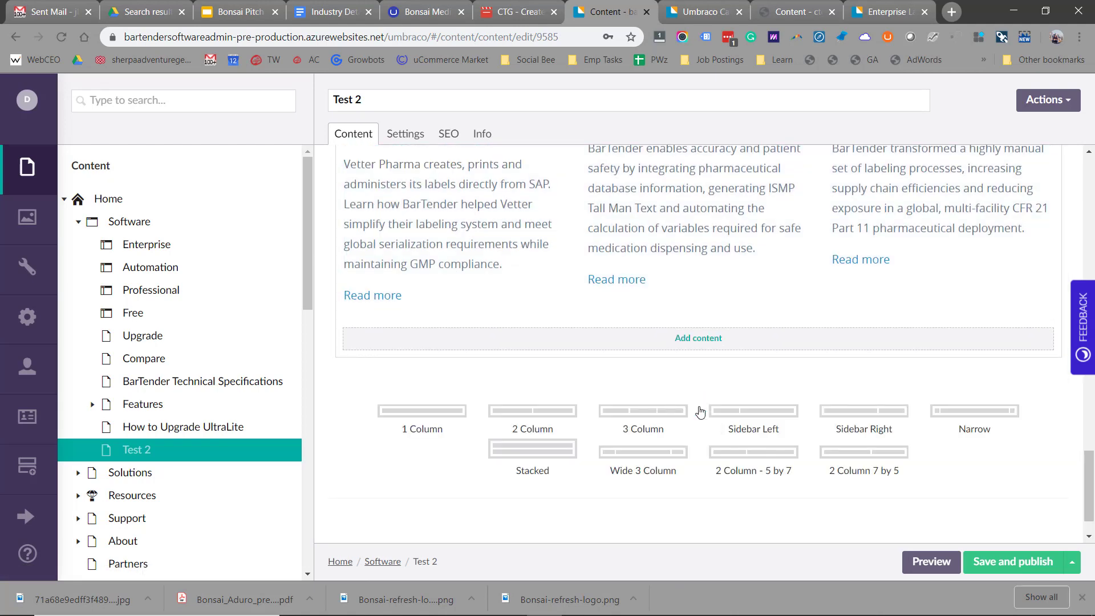
left_click(949, 410)
- Insert a Form block with Buy BarTender and the seagull theme, then save without publishing
scroll(826, 410, "down", 4)
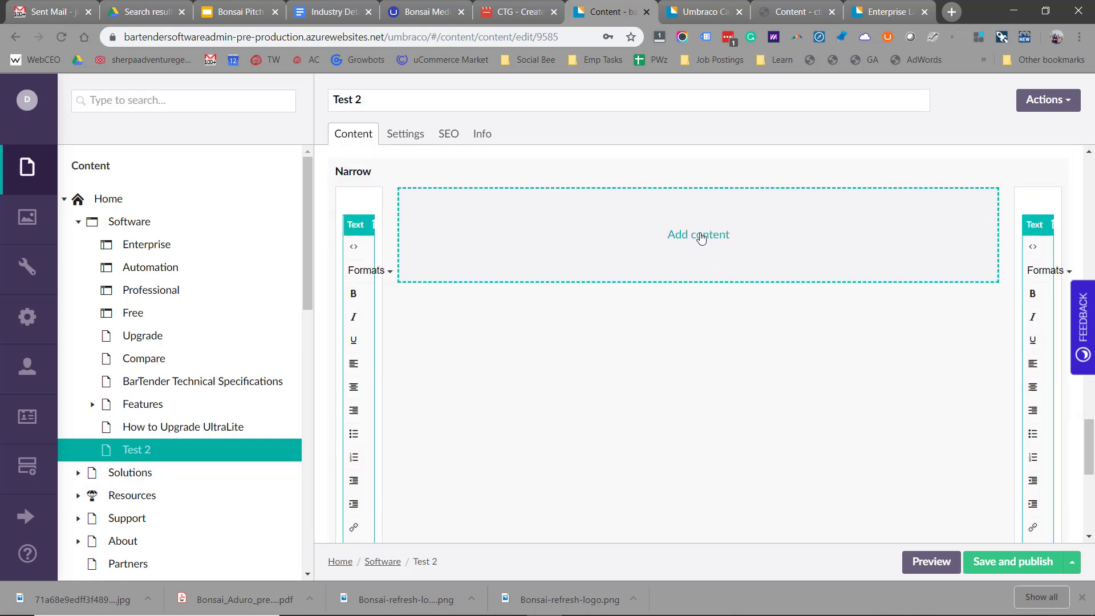
left_click(701, 238)
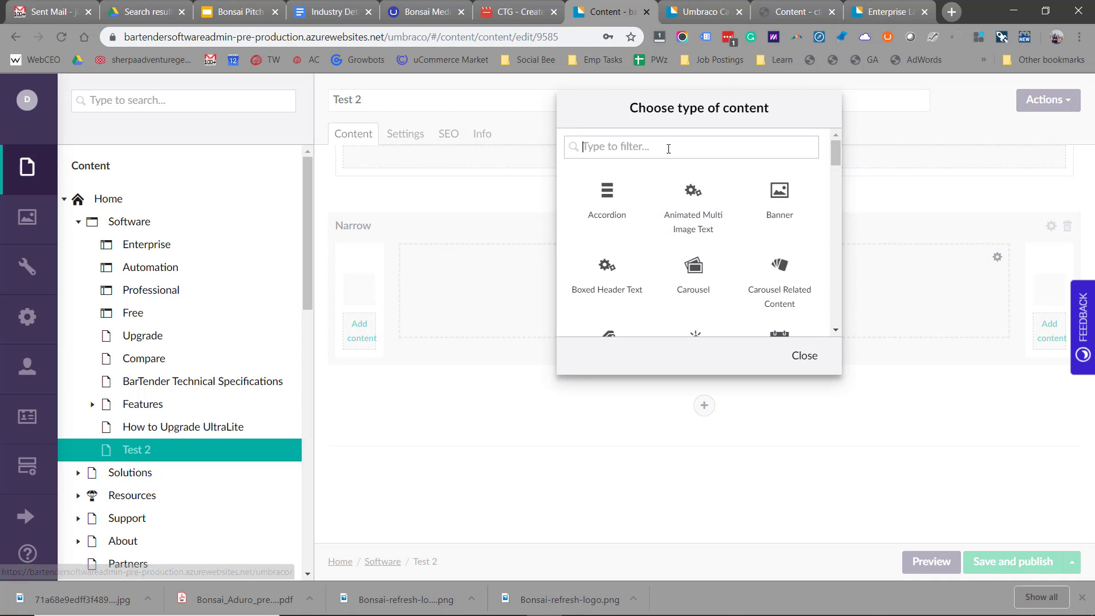
type("form")
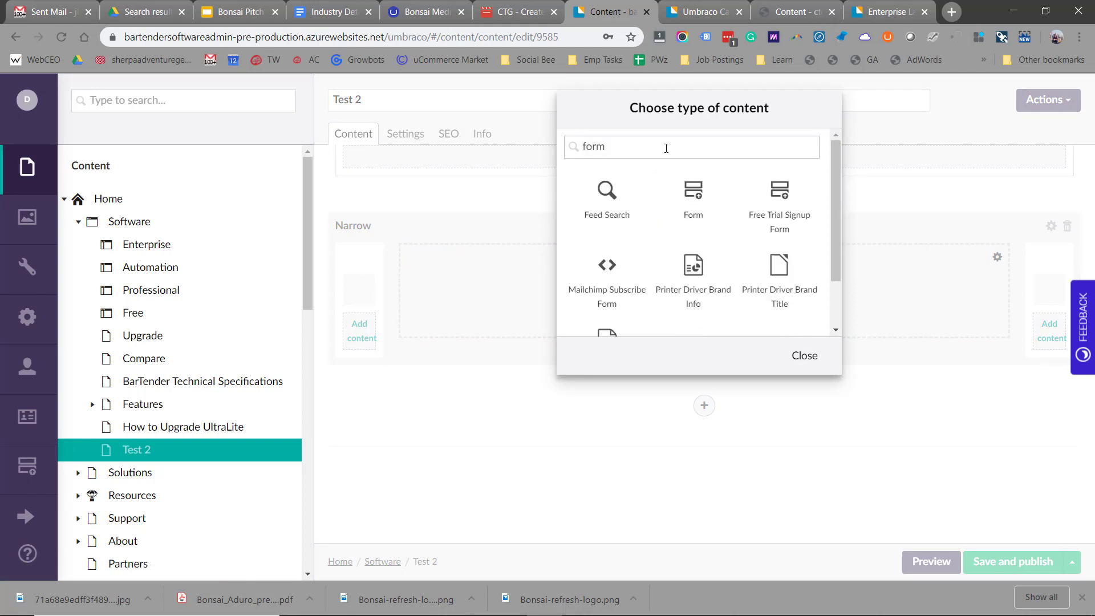
left_click(699, 215)
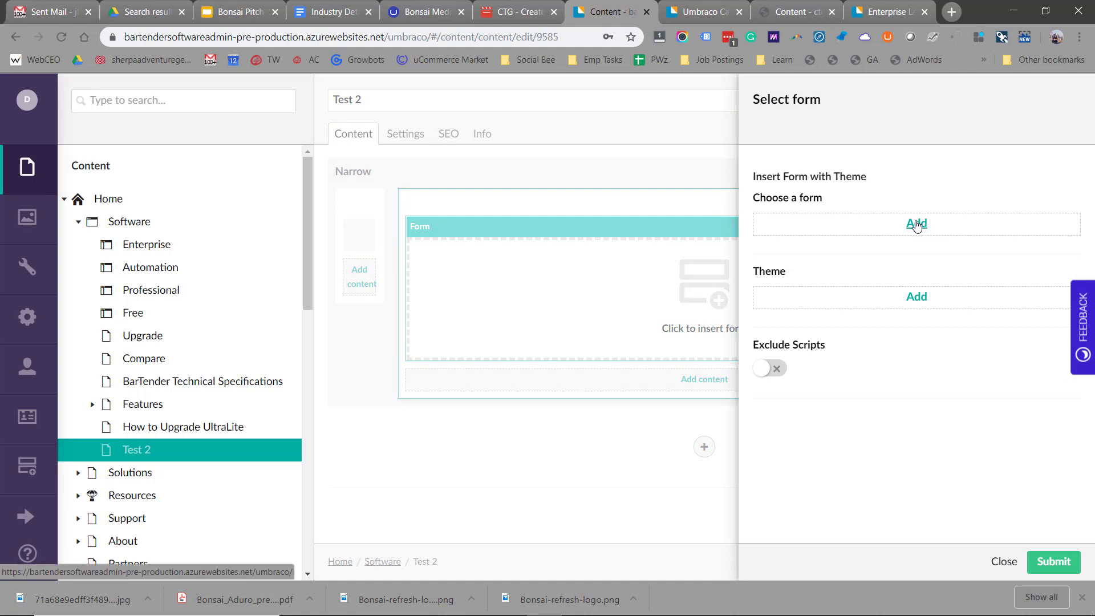
left_click(917, 224)
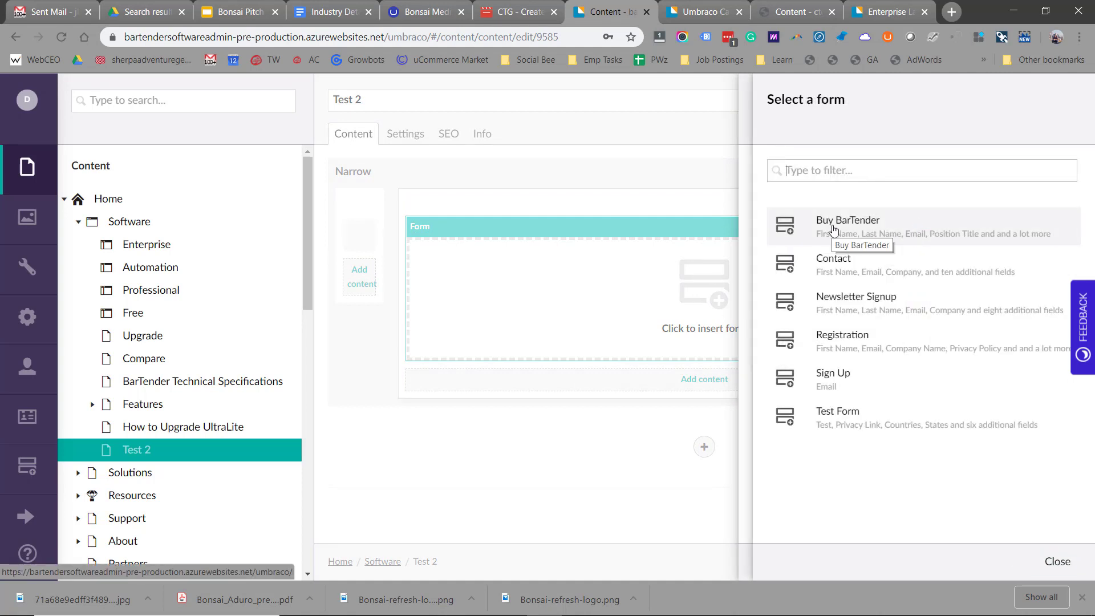
left_click(833, 228)
left_click(918, 311)
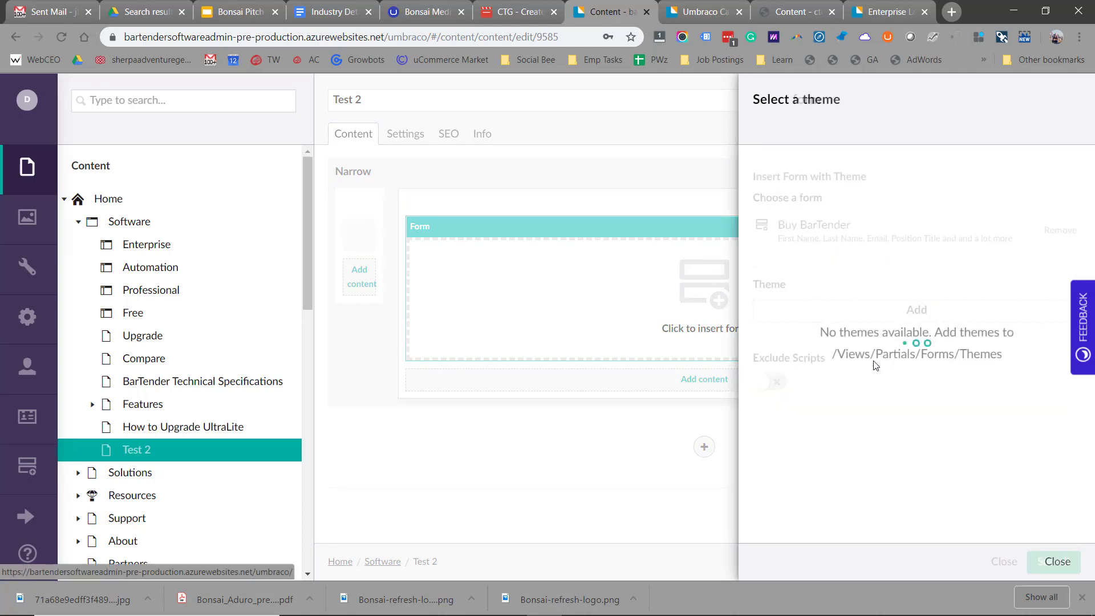
left_click(819, 288)
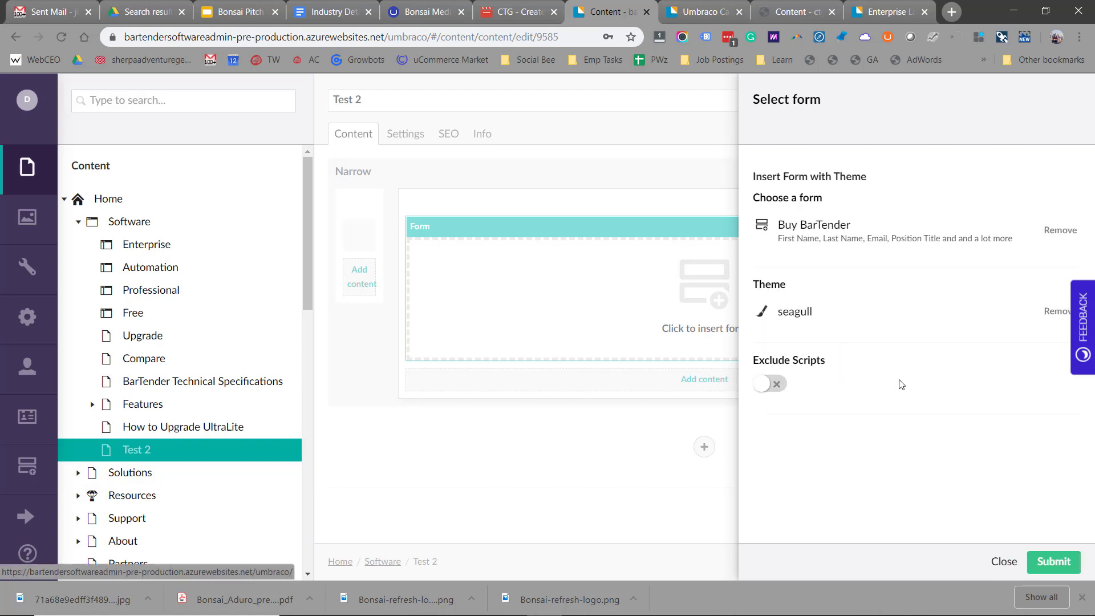
left_click(1048, 560)
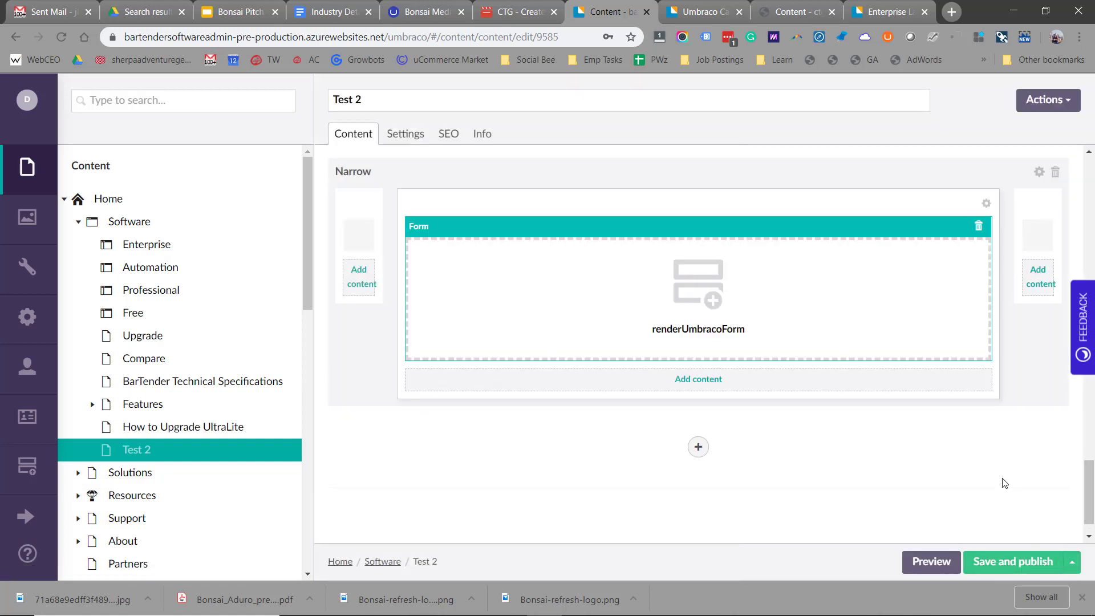
left_click(1073, 563)
left_click(978, 542)
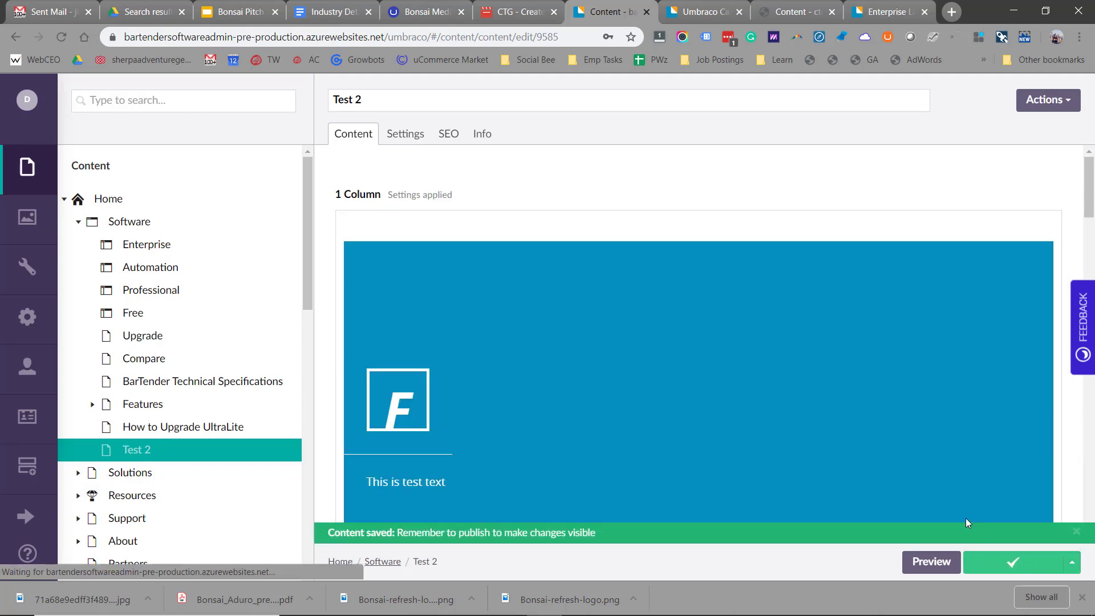
- Preview the Test 2 page and scroll through the Buy BarTender form on desktop
scroll(723, 361, "down", 15)
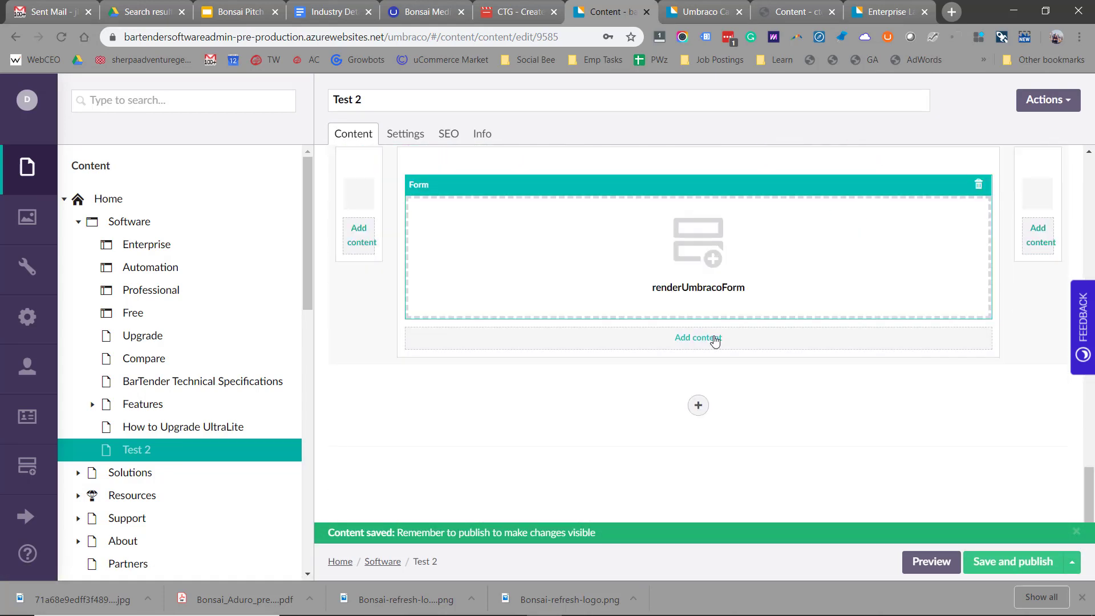
left_click(931, 563)
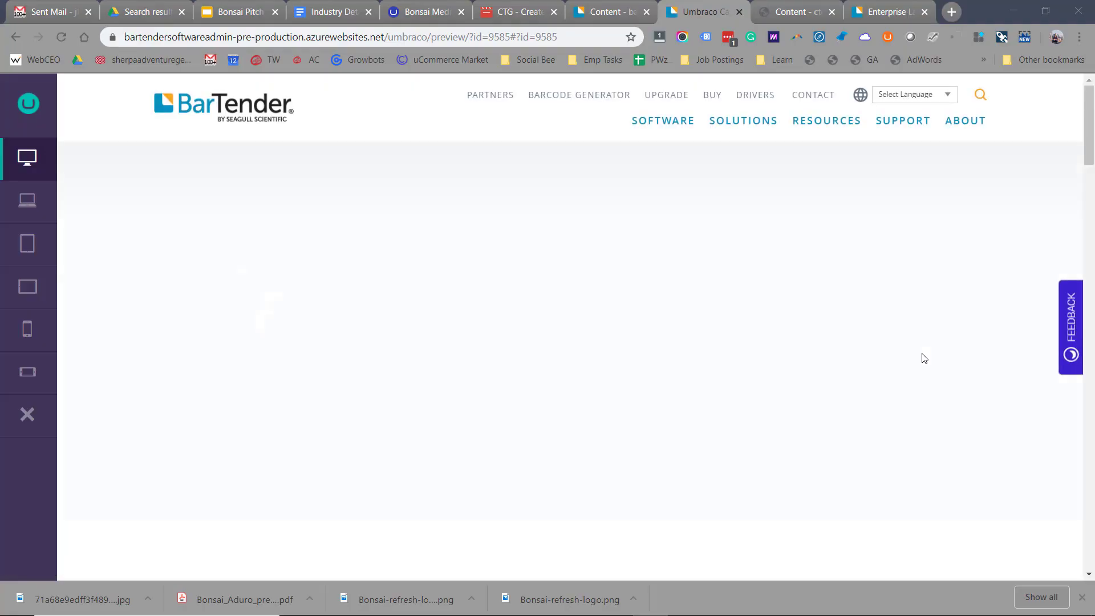
scroll(806, 380, "down", 6)
scroll(804, 382, "down", 10)
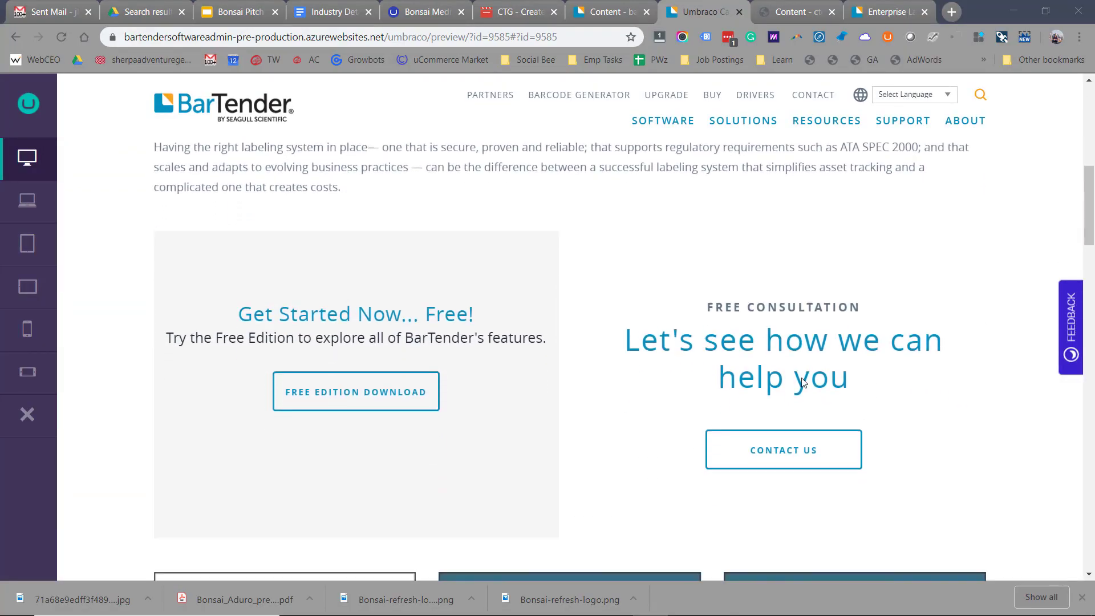
scroll(606, 340, "down", 8)
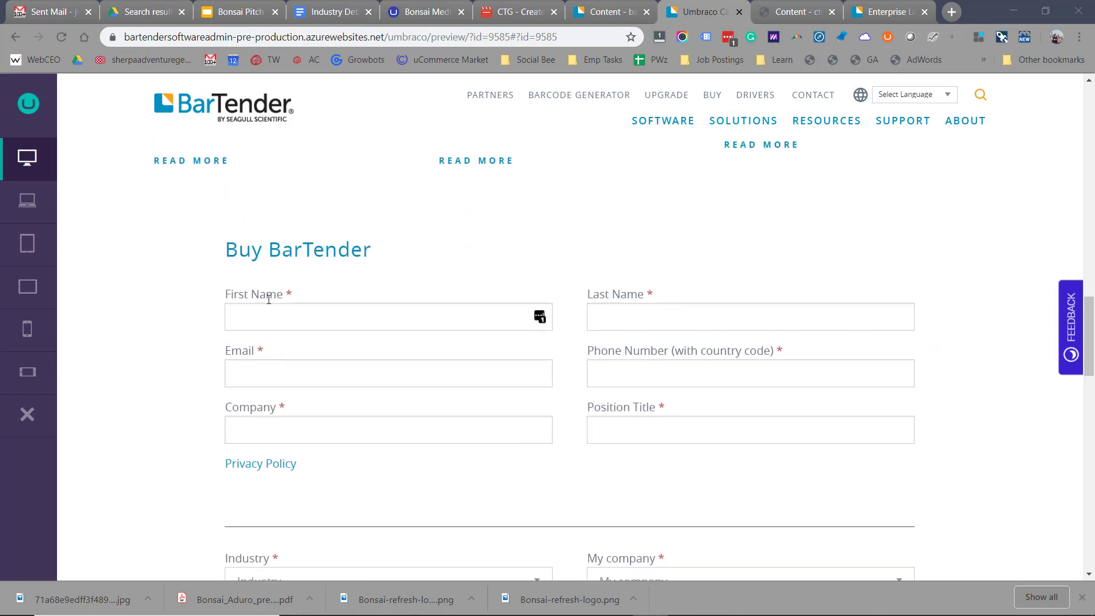
scroll(435, 281, "up", 1)
scroll(348, 319, "down", 4)
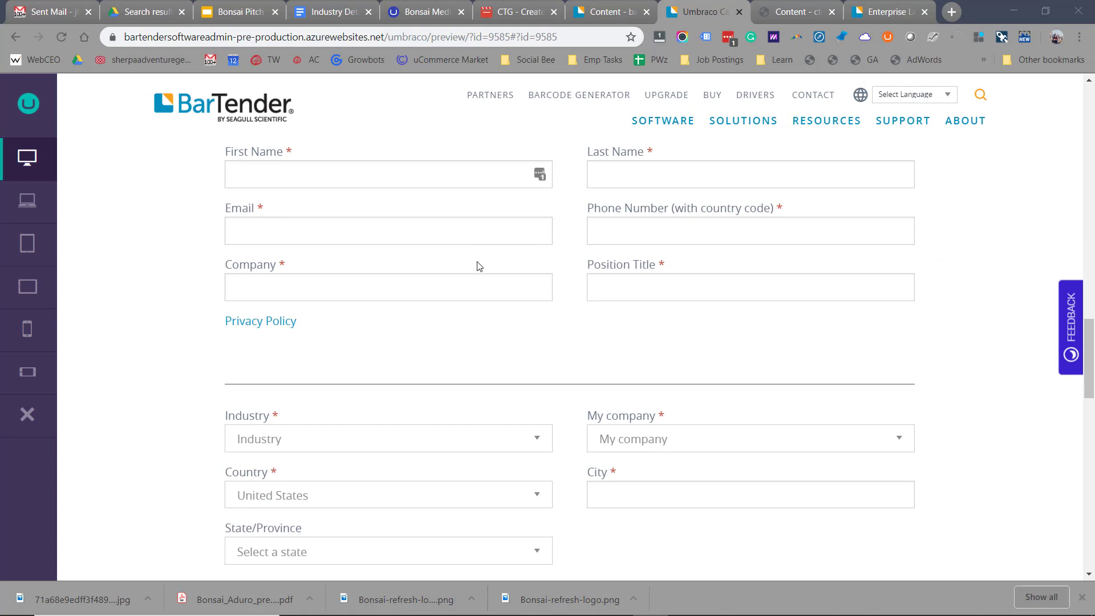
scroll(478, 266, "down", 7)
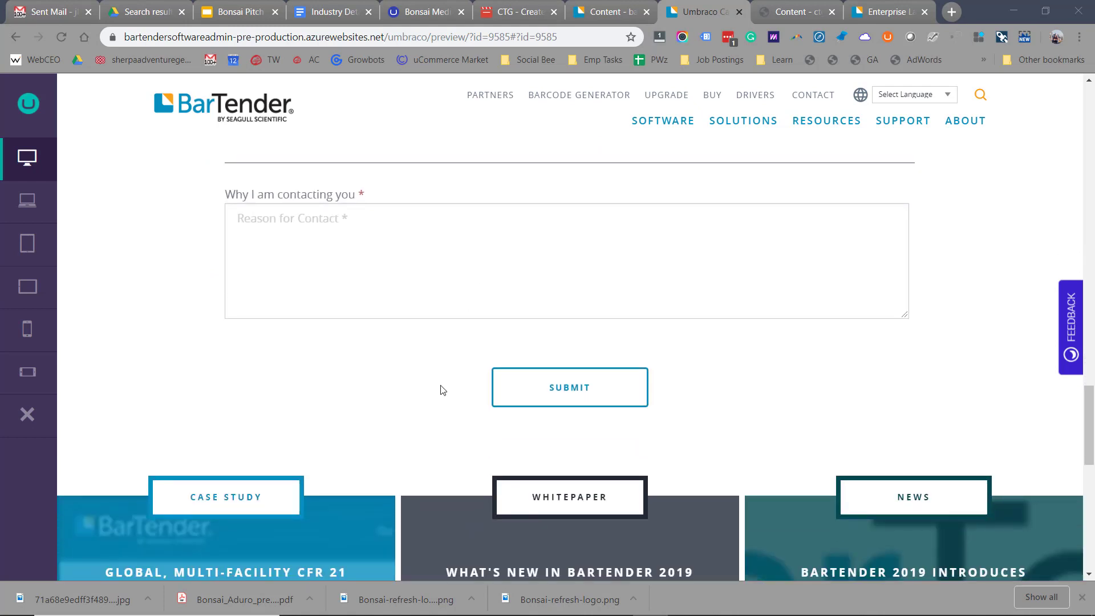
scroll(654, 315, "up", 3)
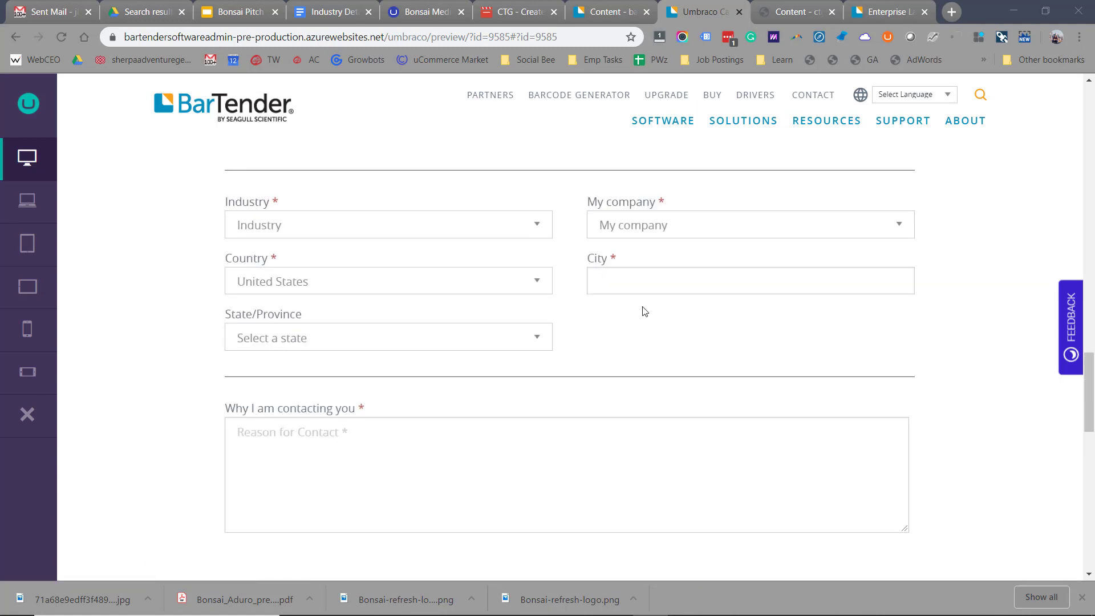
scroll(643, 311, "up", 2)
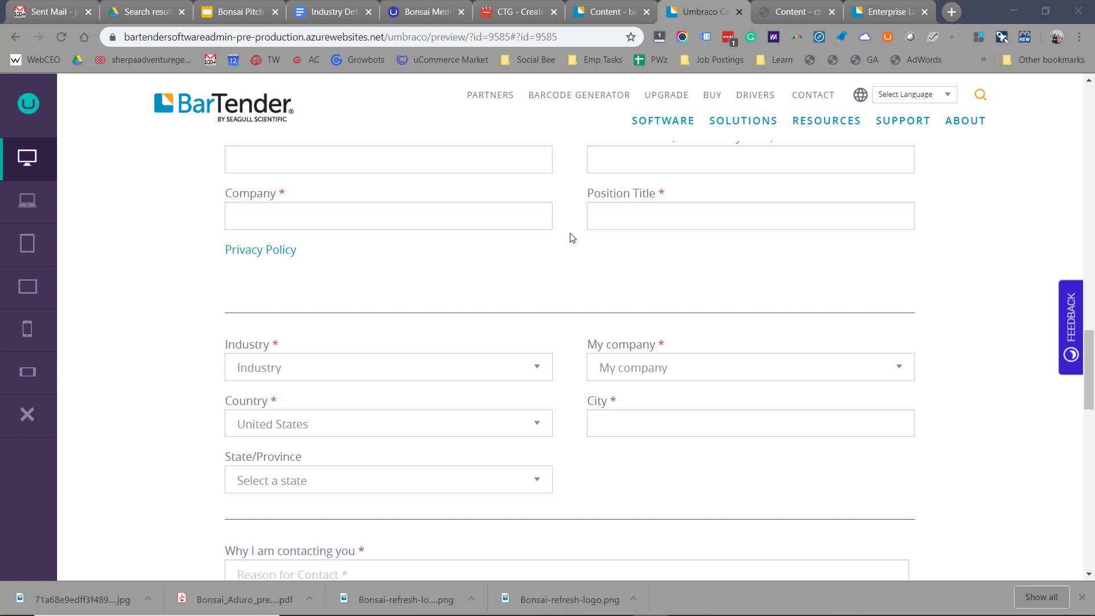
- Check the form at mobile phone size, then switch the preview back to desktop
left_click(27, 329)
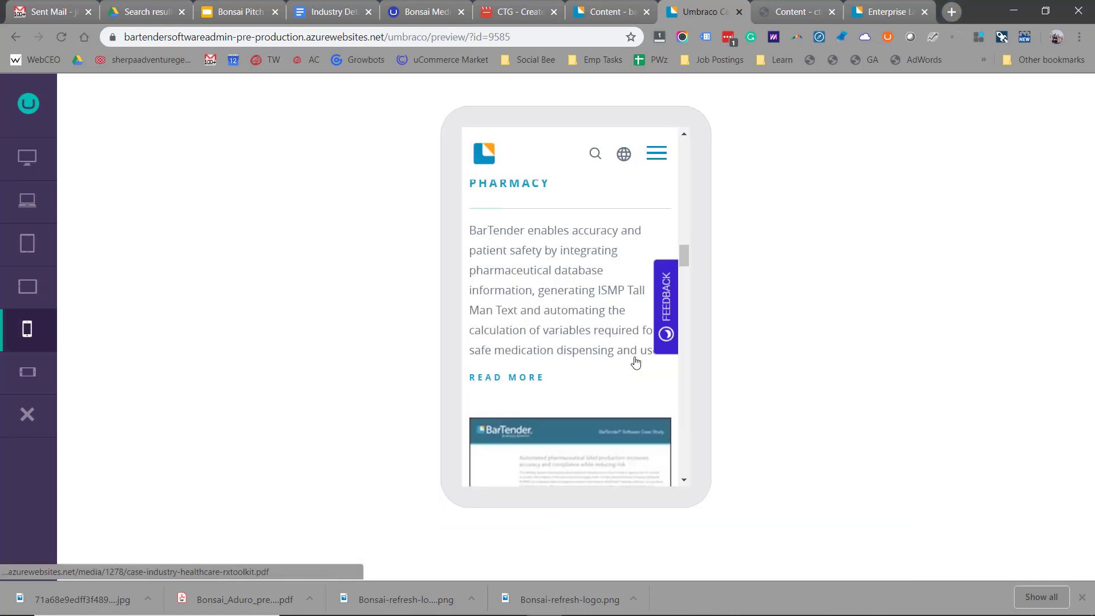
scroll(610, 350, "down", 1)
scroll(610, 349, "down", 10)
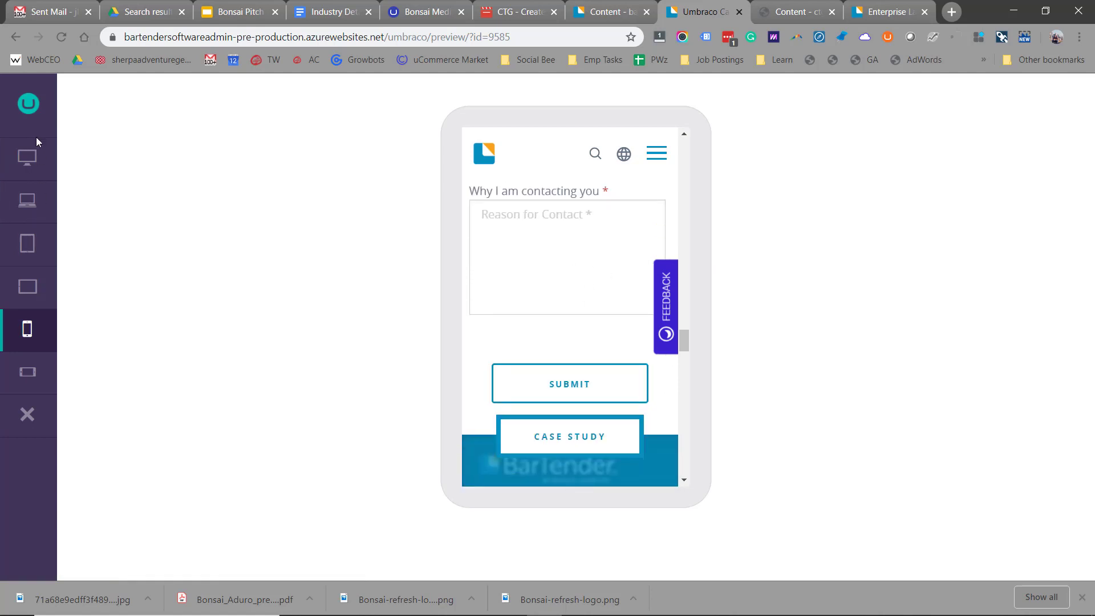
left_click(28, 156)
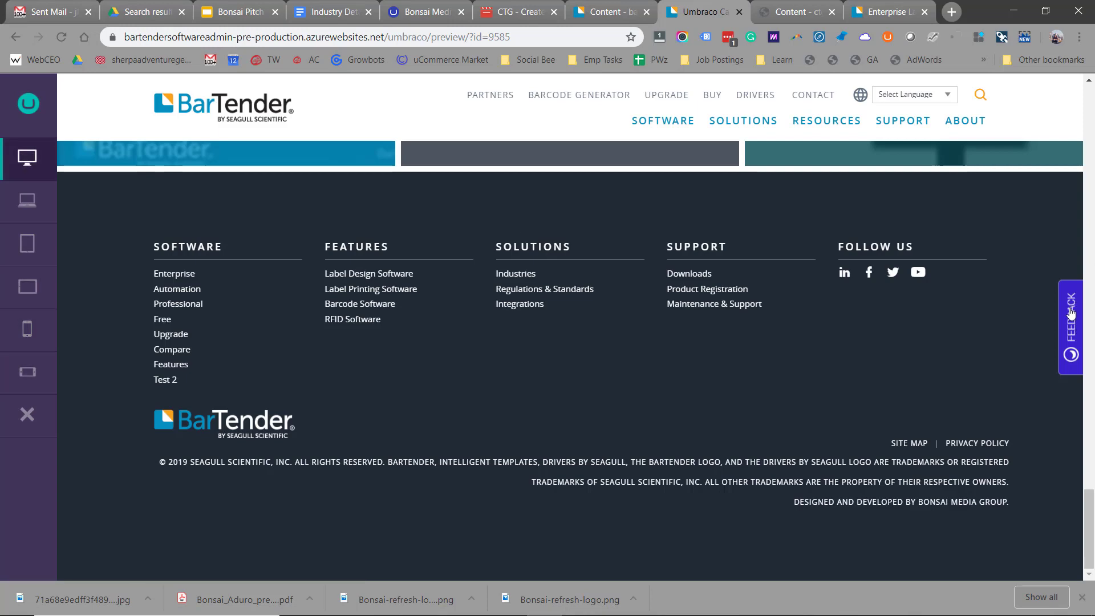
- Mark the Features and Solutions footer columns in a feedback note with the comment 'High'
left_click(1071, 328)
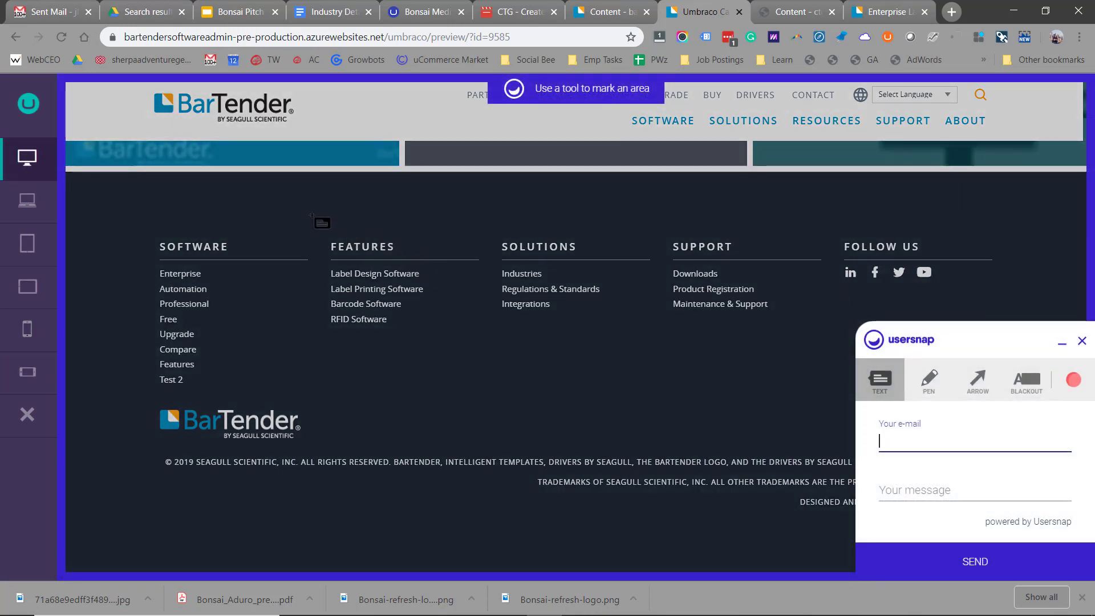
mouse_move(311, 214)
left_mouse_down()
mouse_move(464, 323)
mouse_move(682, 348)
mouse_move(692, 370)
left_mouse_up()
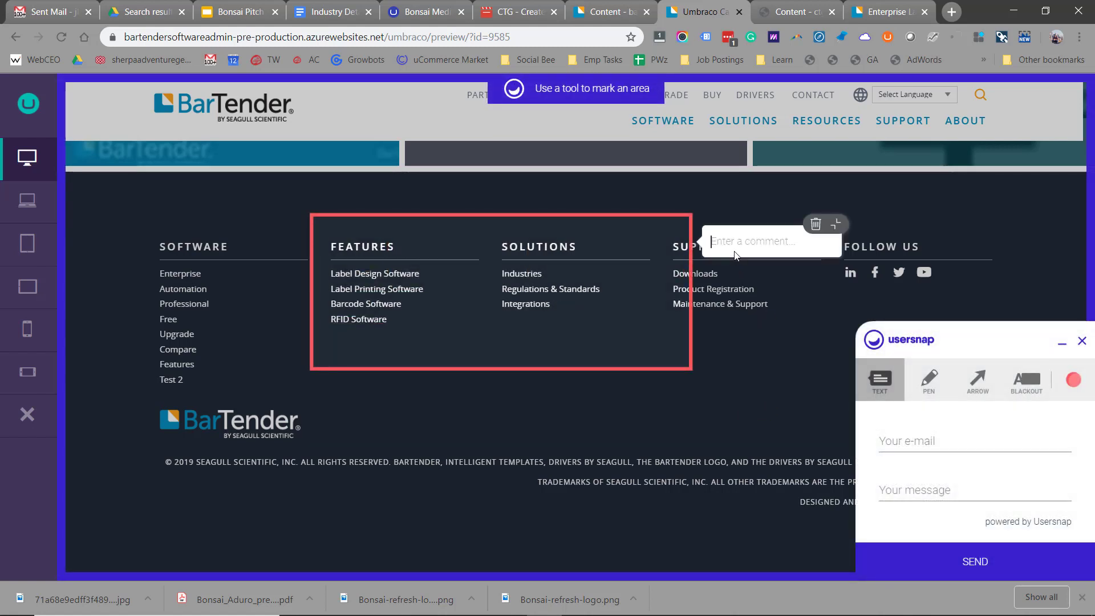
type("High")
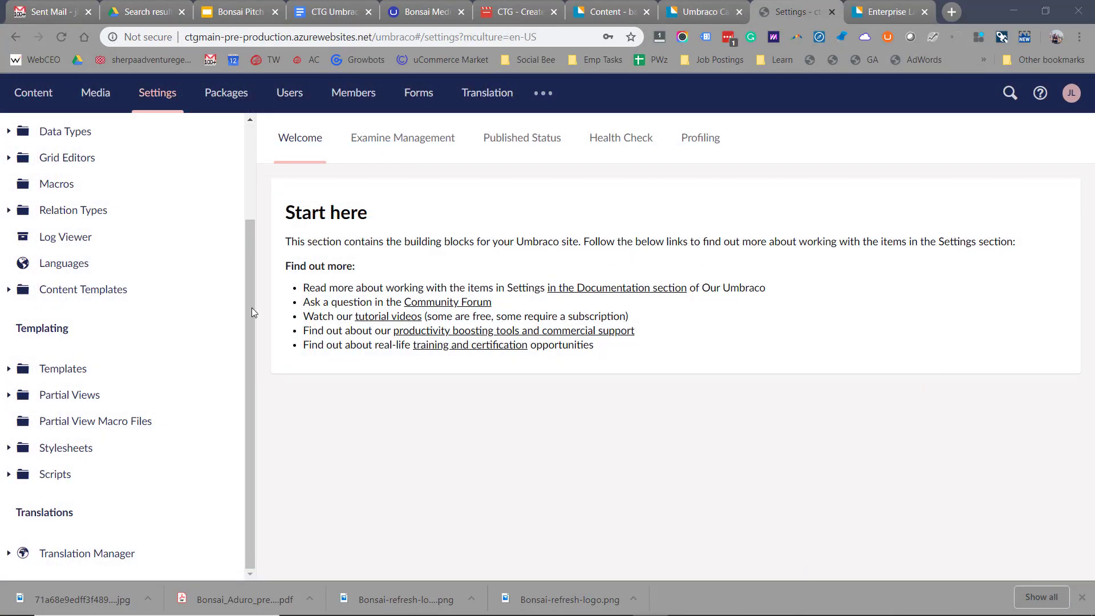
- Open the Master template from the Templates folder
left_click(9, 370)
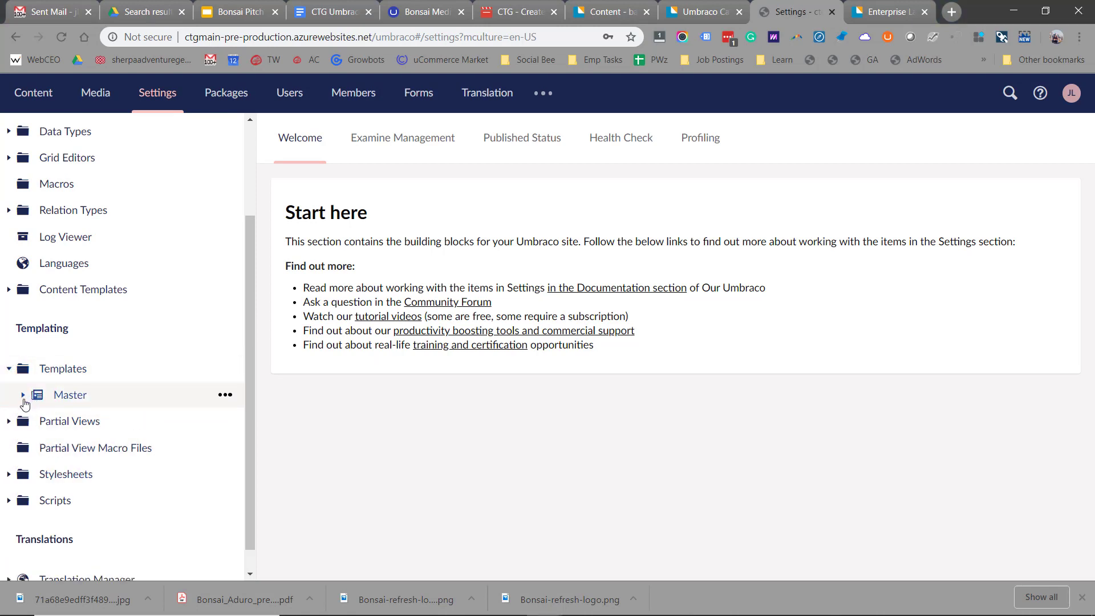
left_click(24, 395)
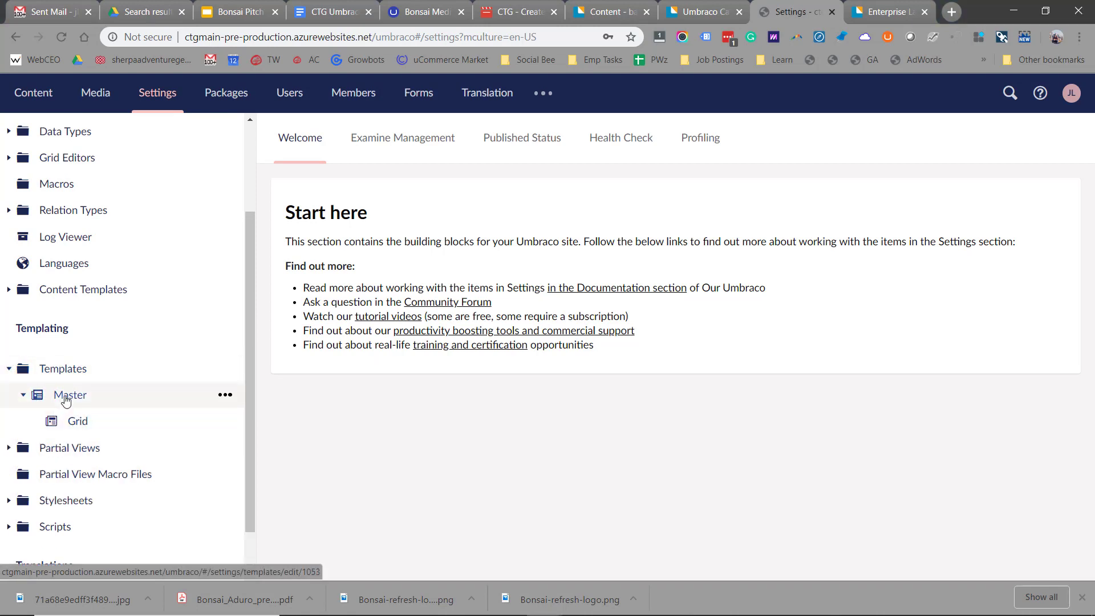
left_click(66, 399)
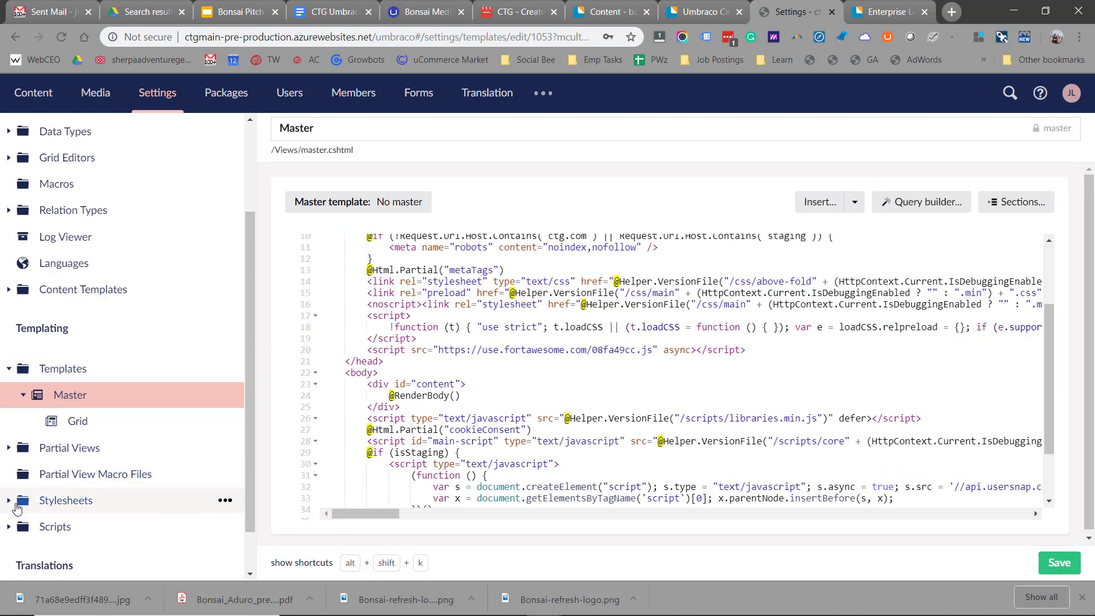
- Open the above-fold.css stylesheet from the Stylesheets list
left_click(9, 502)
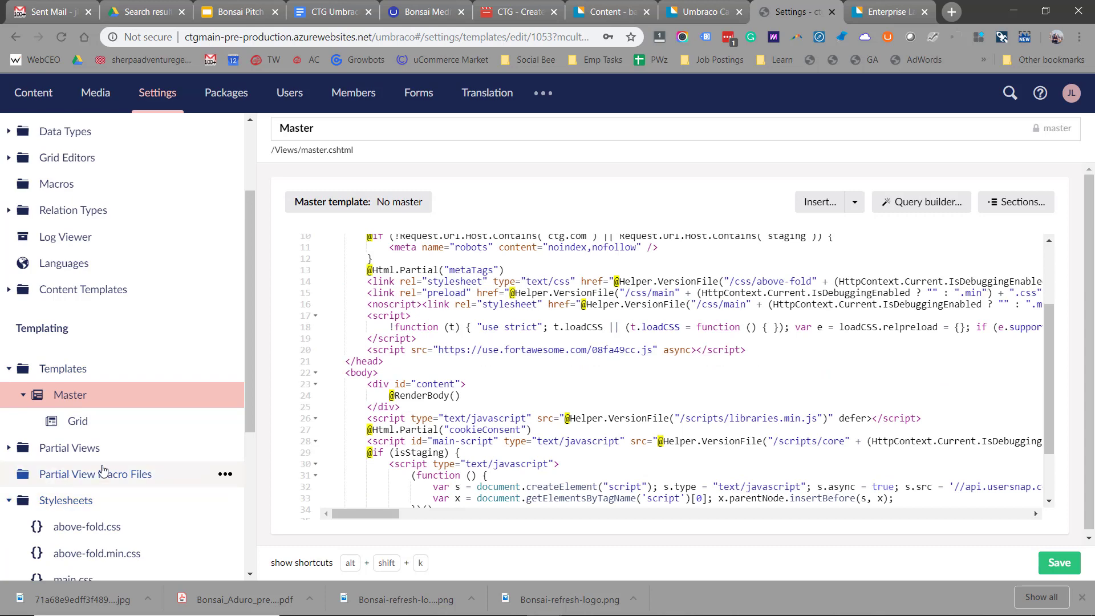
scroll(88, 371, "down", 4)
left_click(89, 321)
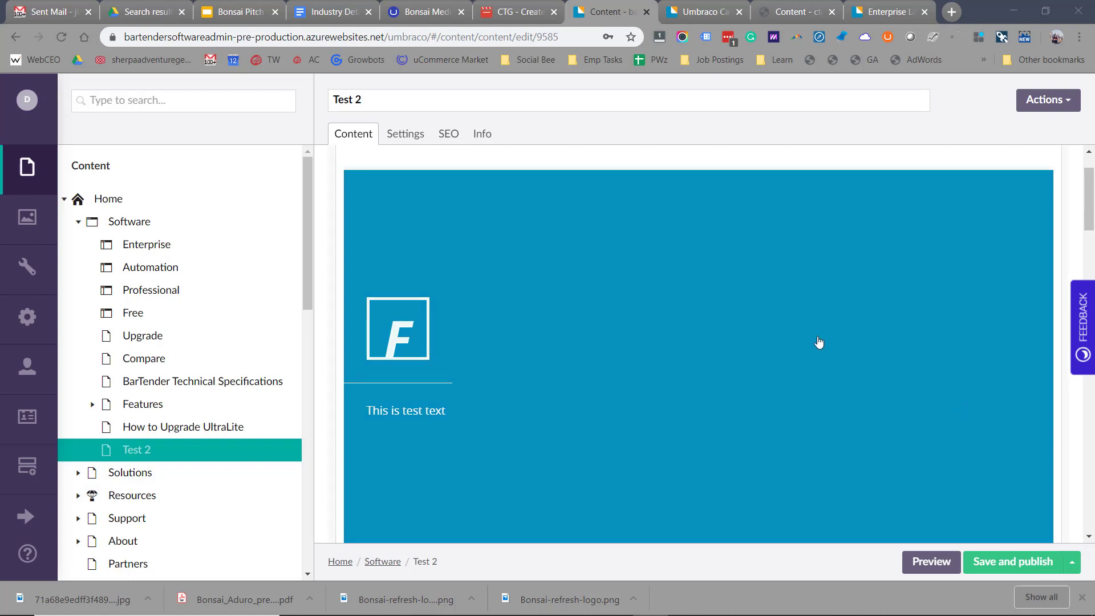
- Review the SEO fields on the Test 2 page
left_click(456, 113)
left_click(454, 132)
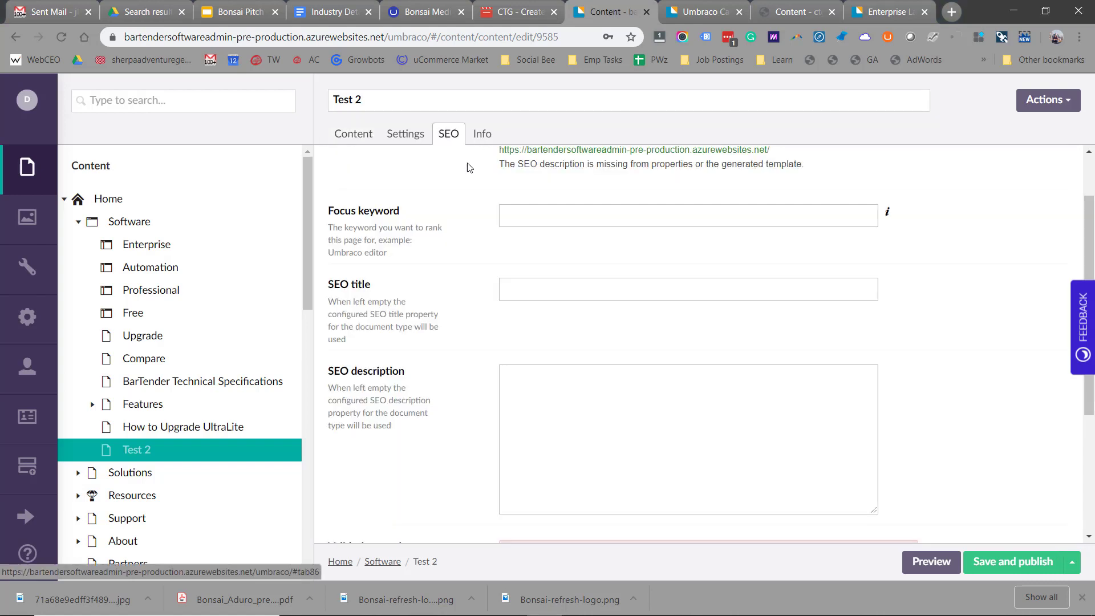
scroll(572, 288, "down", 4)
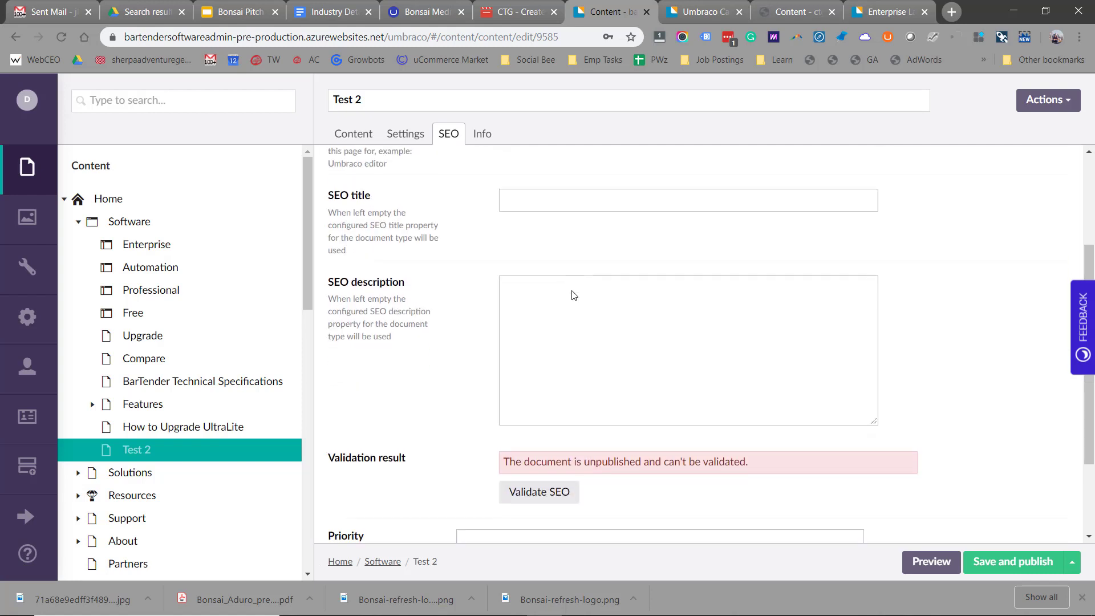
- Open SEO Checker's General configuration settings
left_click(25, 516)
left_click(86, 171)
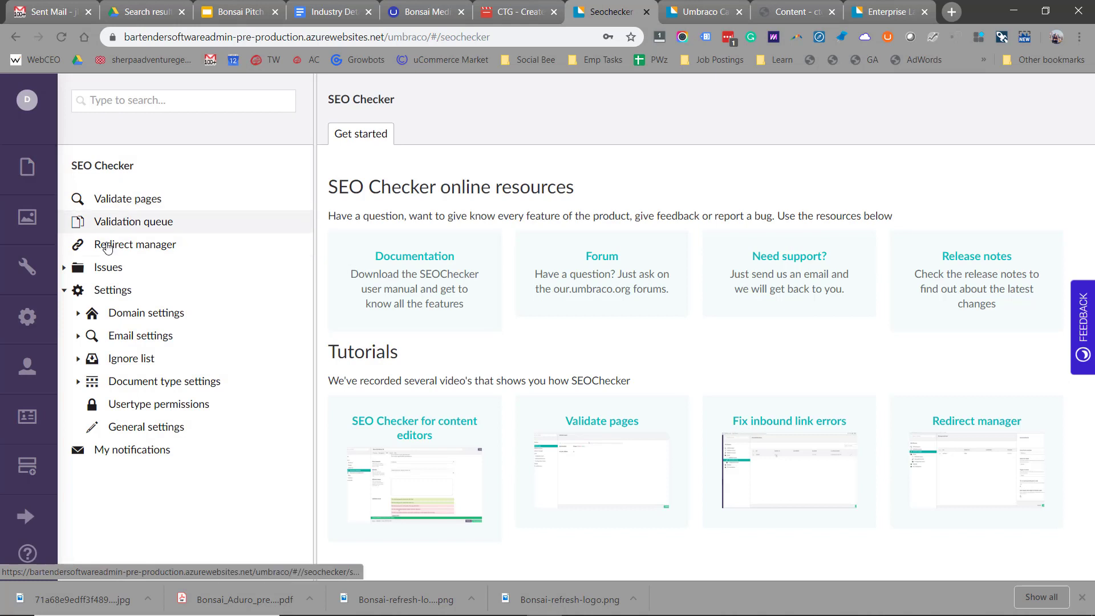
left_click(128, 427)
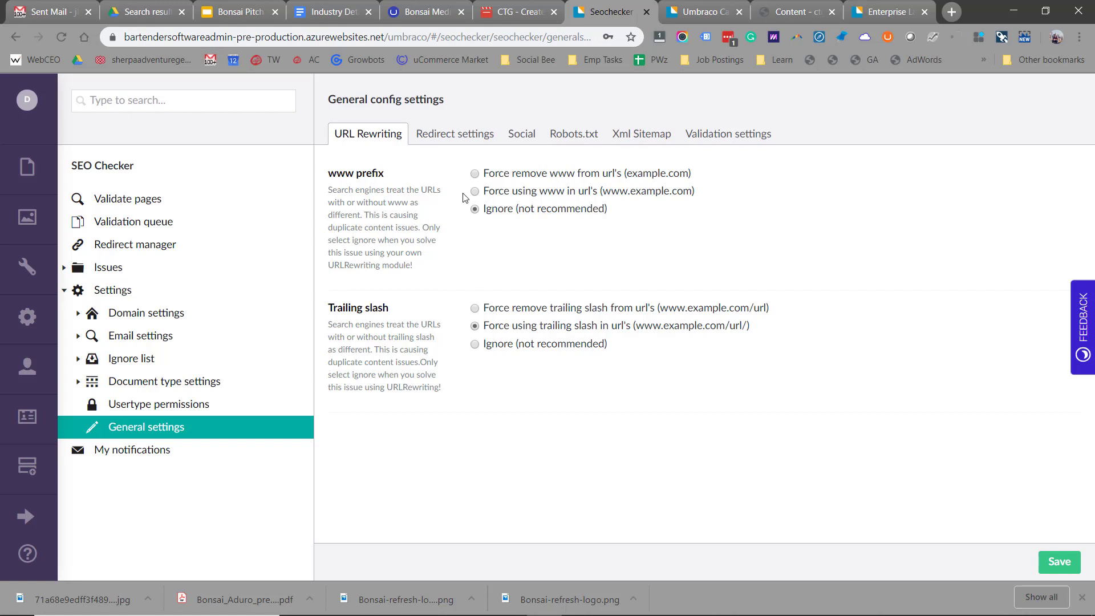
left_click(445, 138)
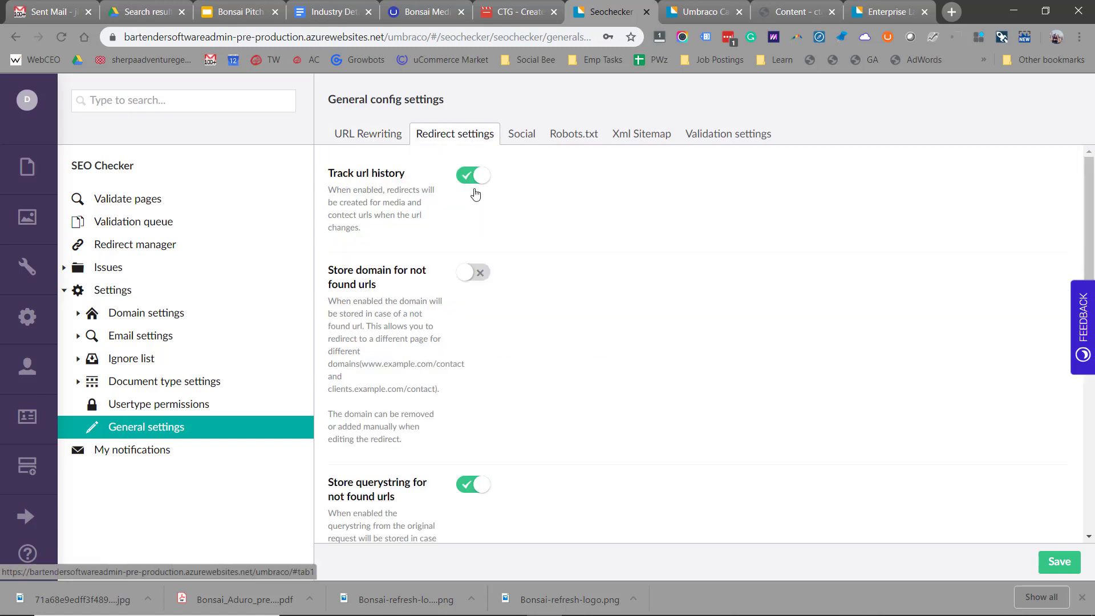
scroll(512, 256, "down", 3)
scroll(513, 256, "down", 5)
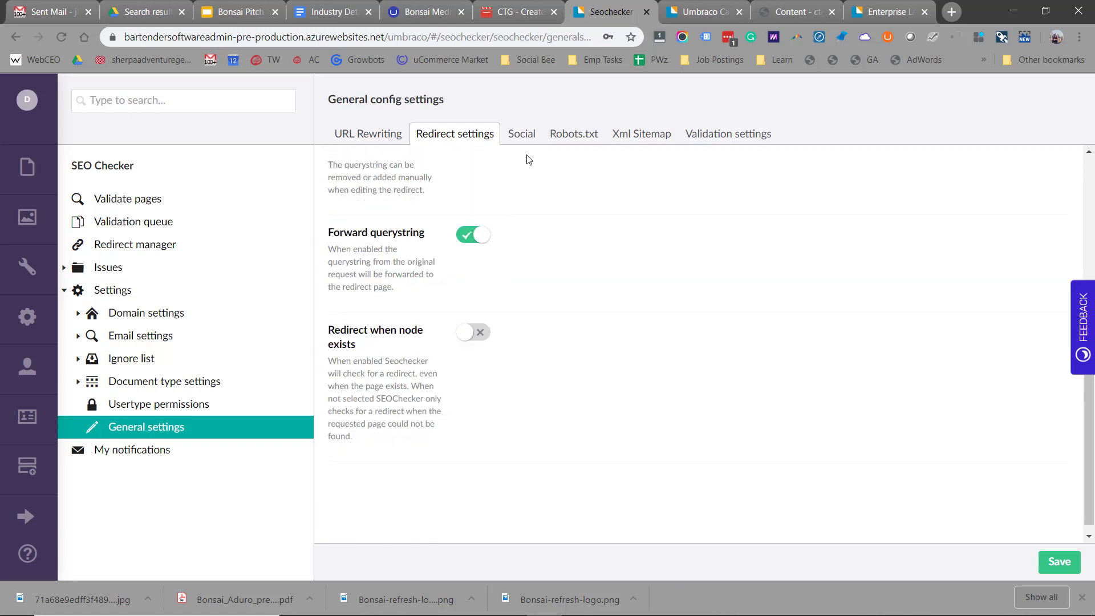
left_click(574, 136)
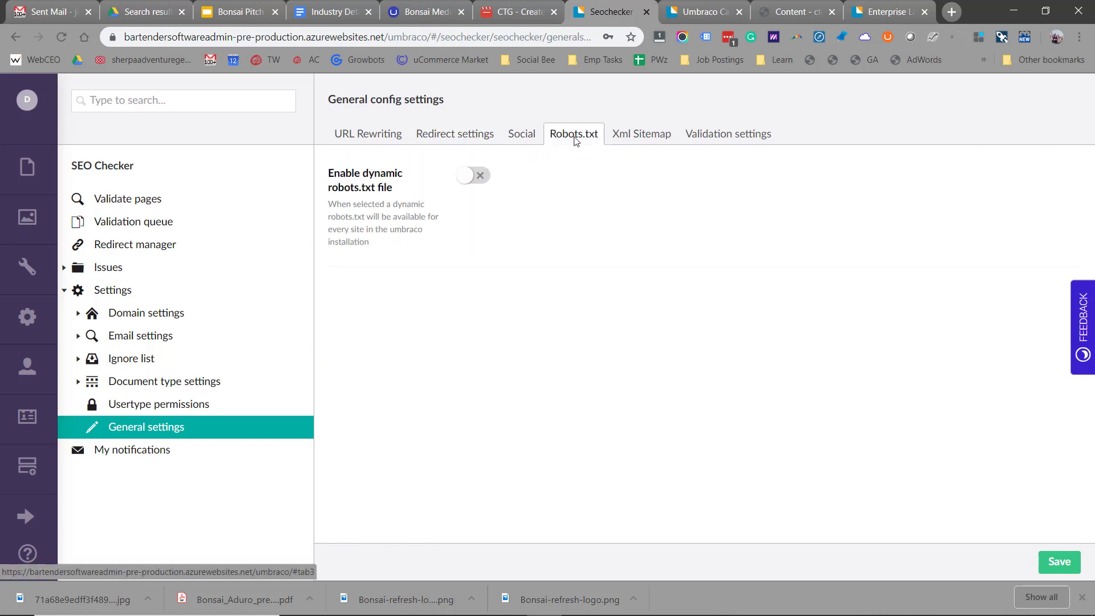
left_click(628, 140)
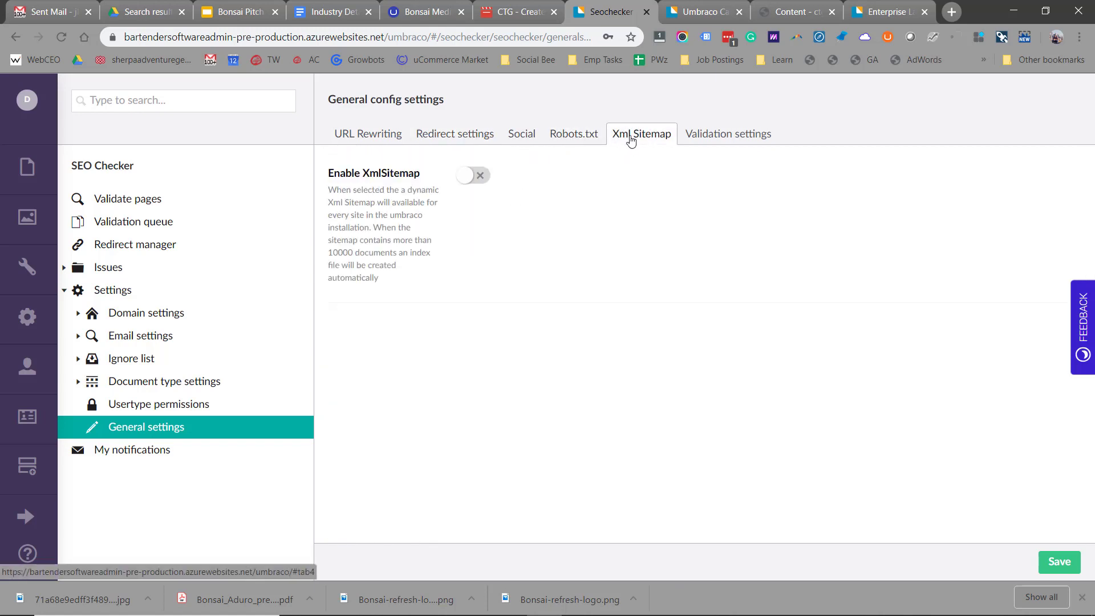
left_click(520, 136)
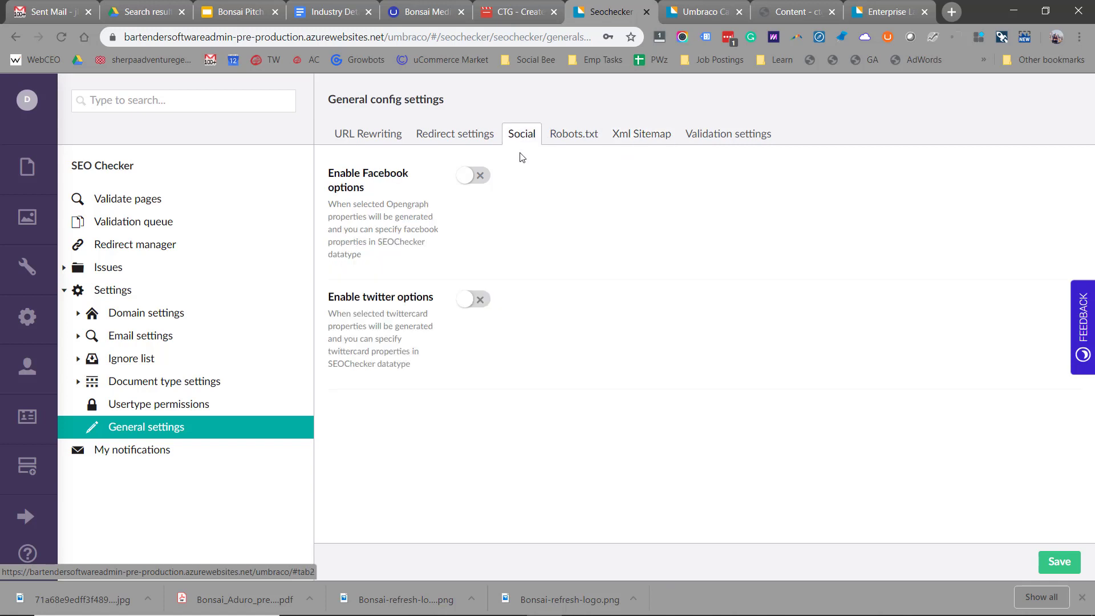
left_click(462, 181)
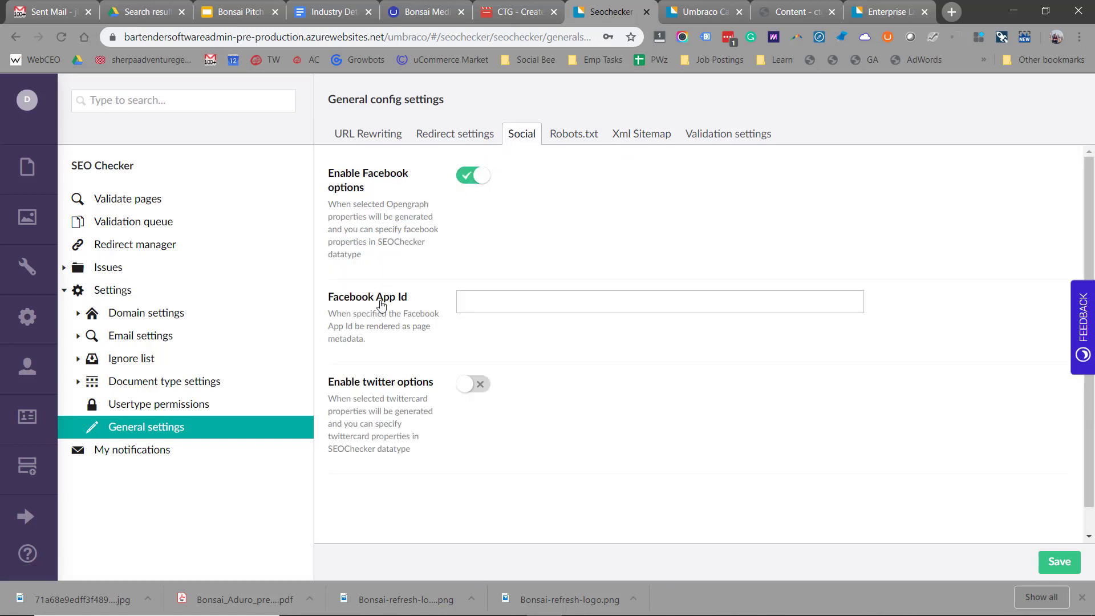
left_click(465, 392)
scroll(467, 436, "down", 2)
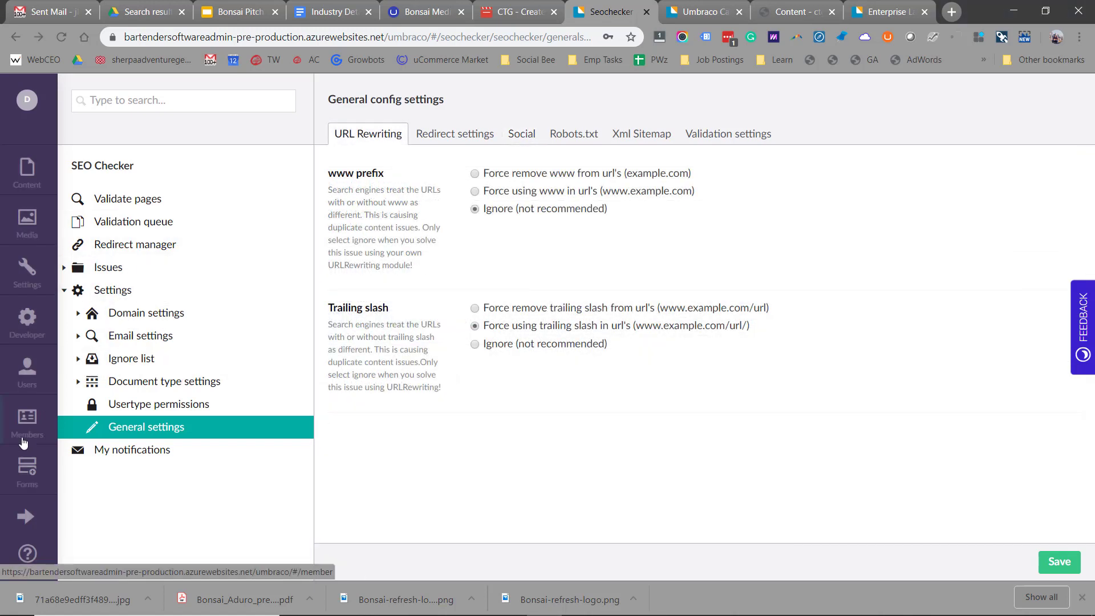
- Start a new form, view Buy BarTender's entries, then return to the Test 2 content
left_click(27, 480)
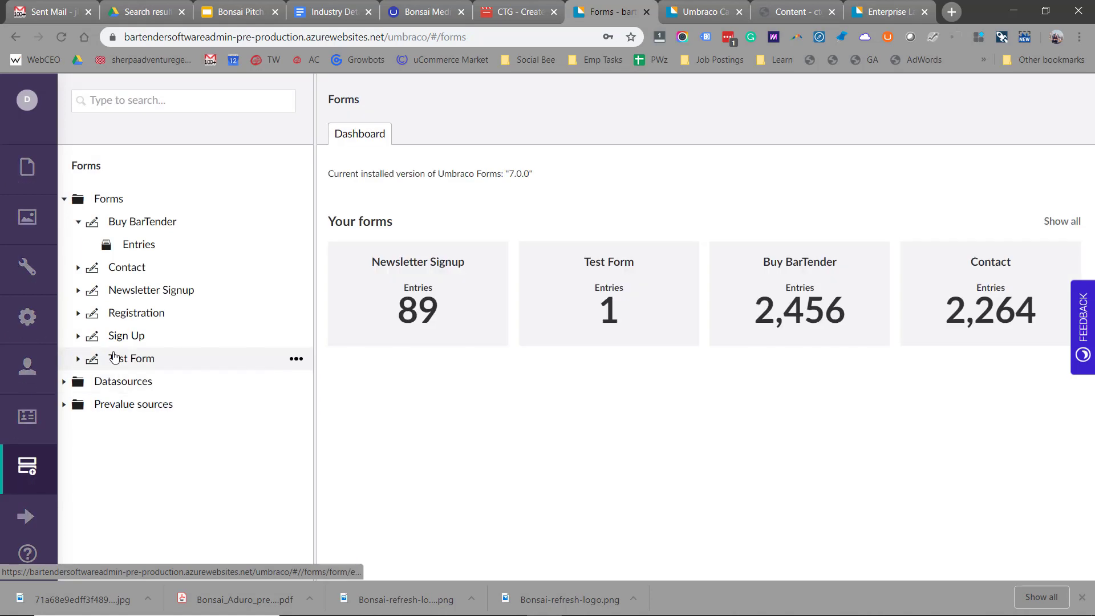
right_click(109, 199)
left_click(375, 179)
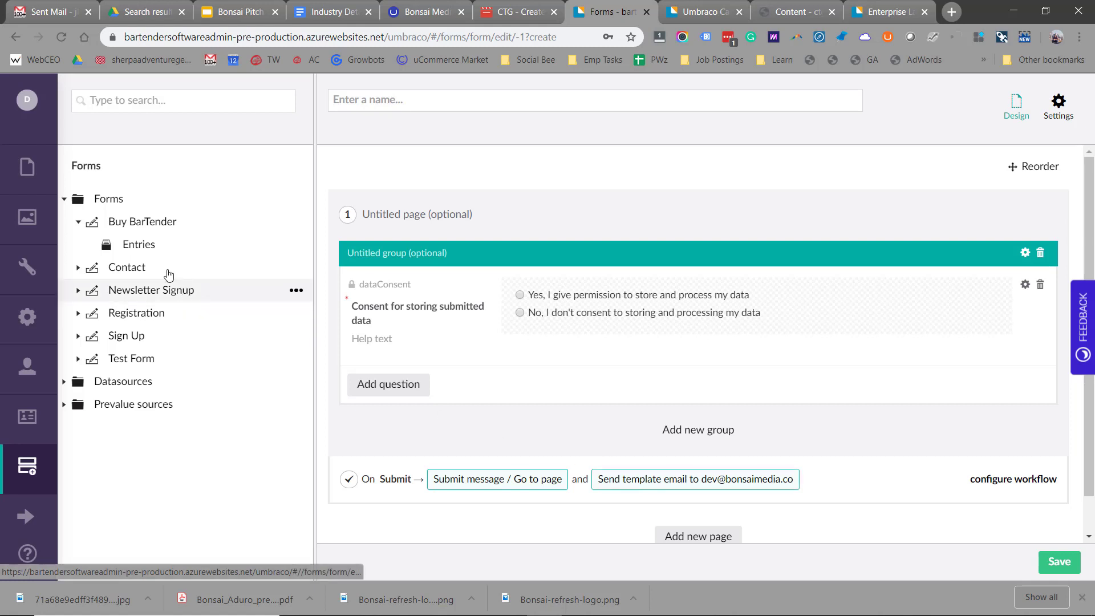
left_click(147, 245)
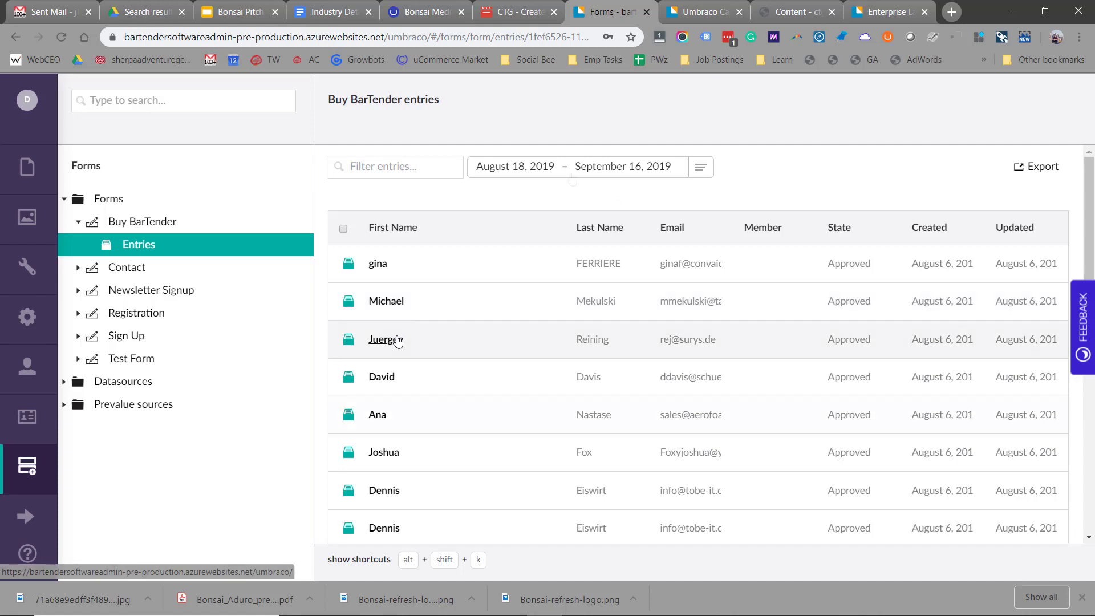
left_click(38, 181)
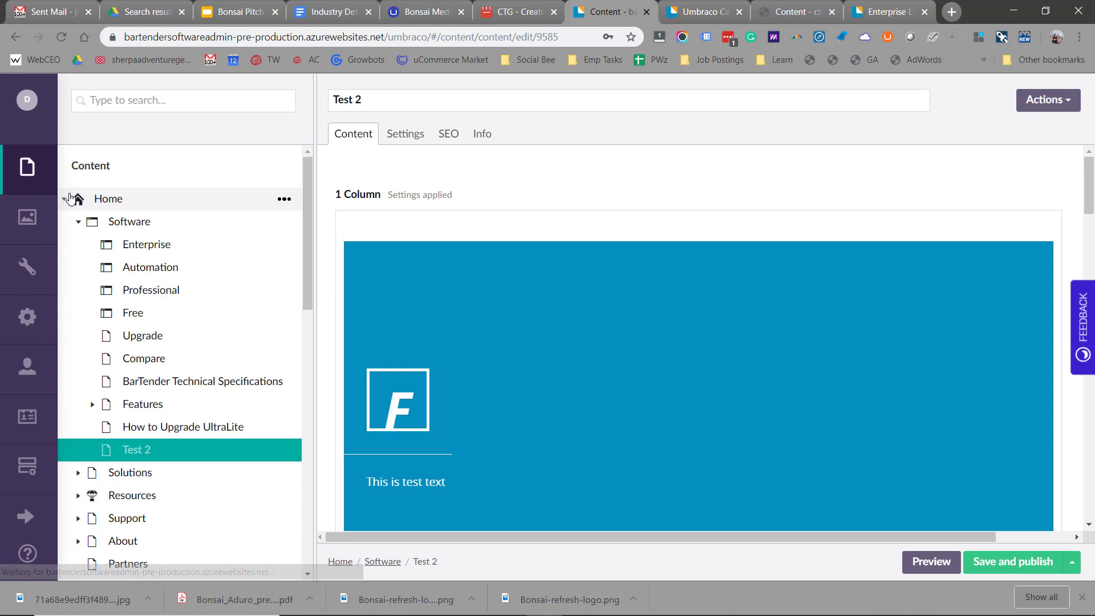
- Collapse and re-expand Home to browse the language home pages
left_click(69, 198)
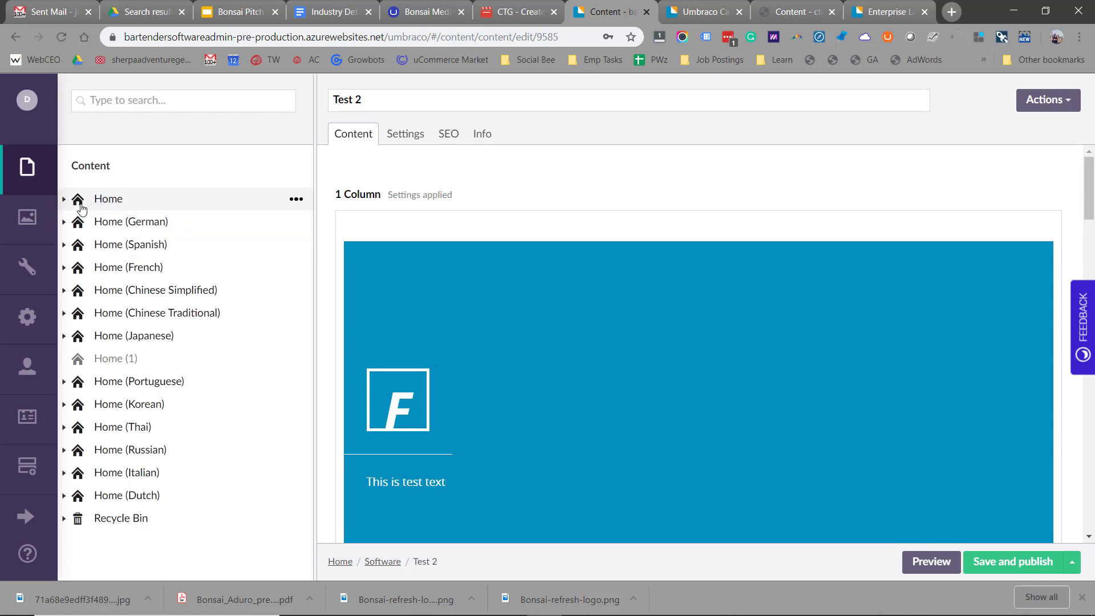
left_click(64, 200)
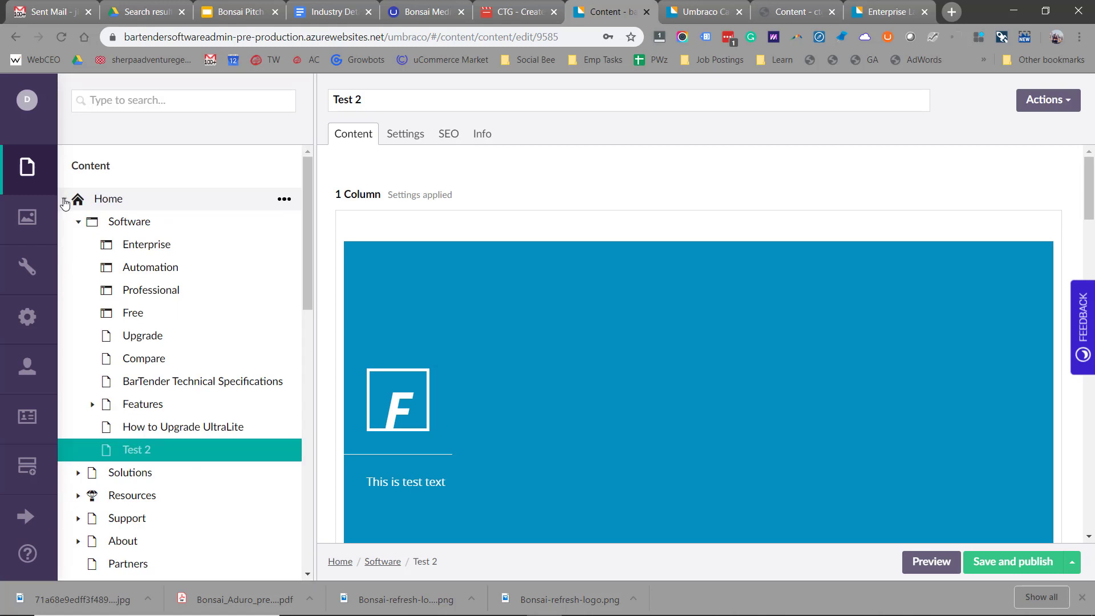
scroll(112, 298, "down", 1)
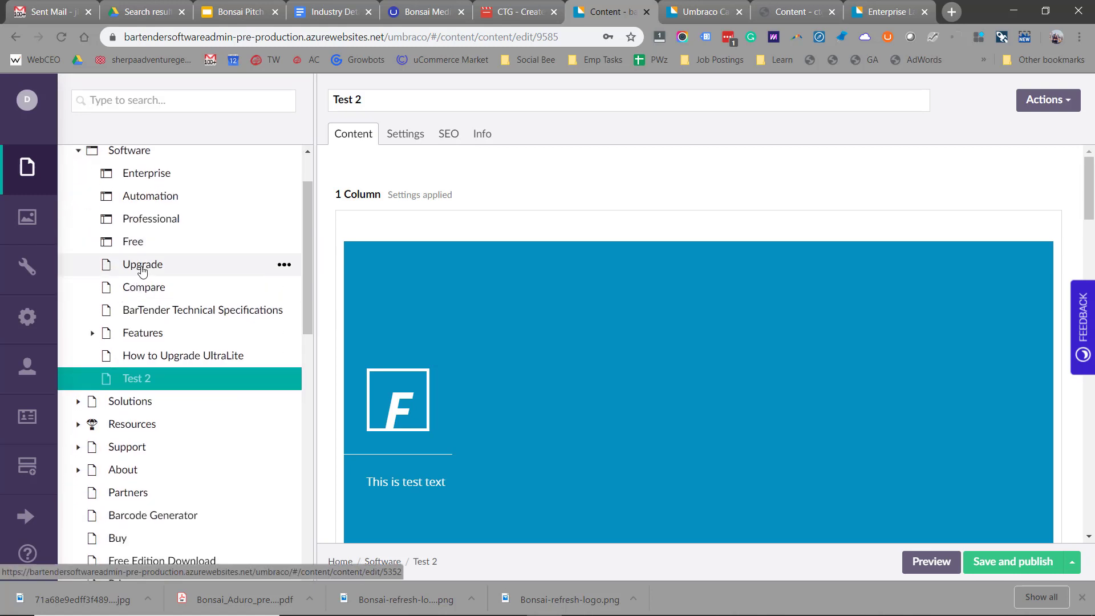
- Begin sending the Upgrade page for German translation, cancel it, and show extra sections
right_click(143, 270)
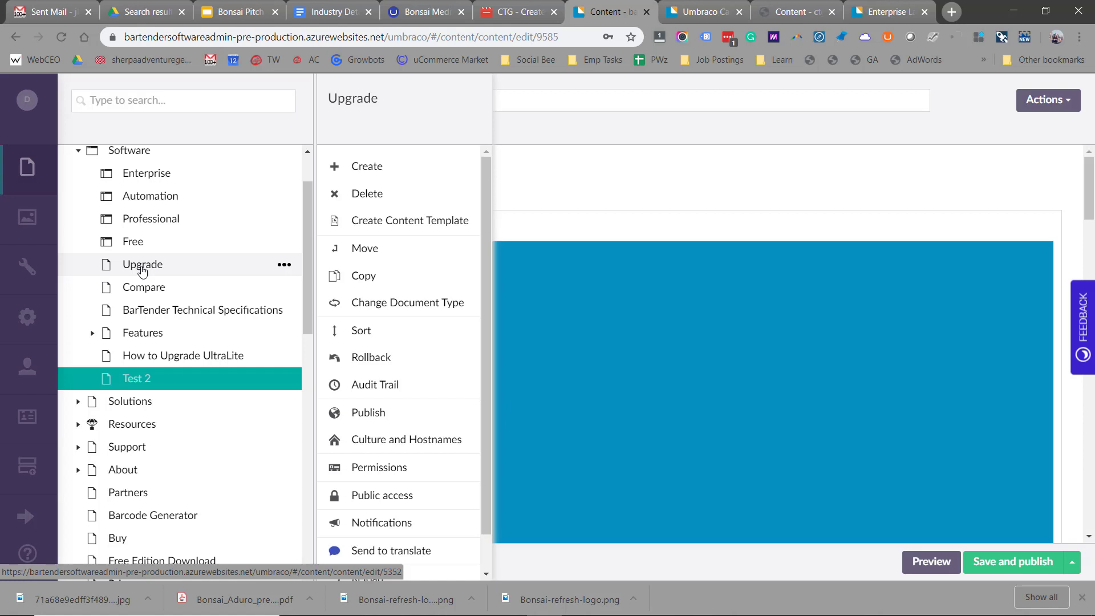
scroll(356, 353, "down", 1)
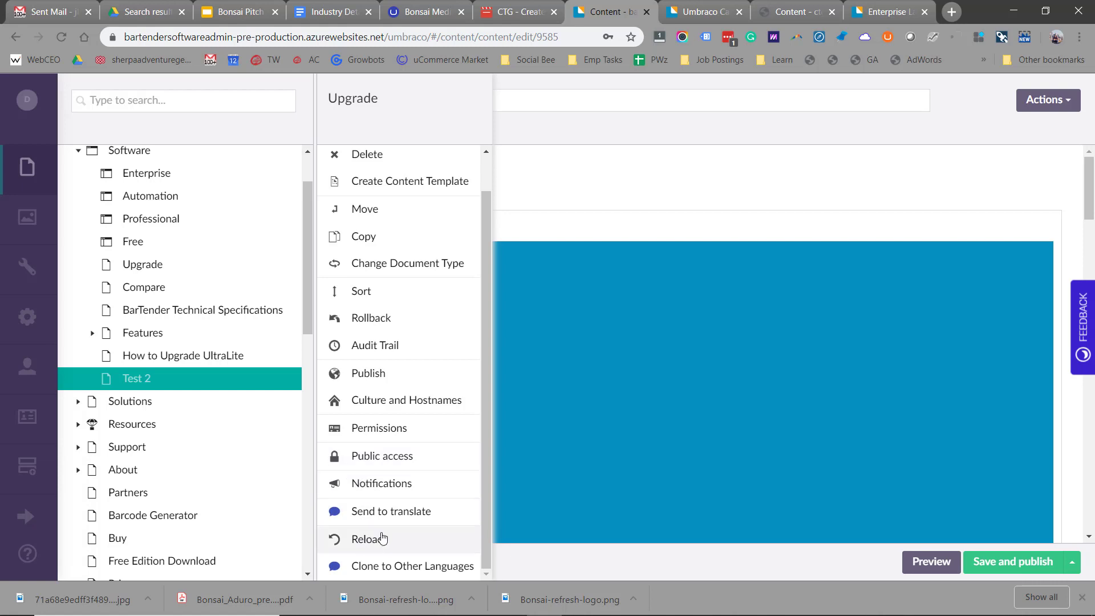
left_click(394, 513)
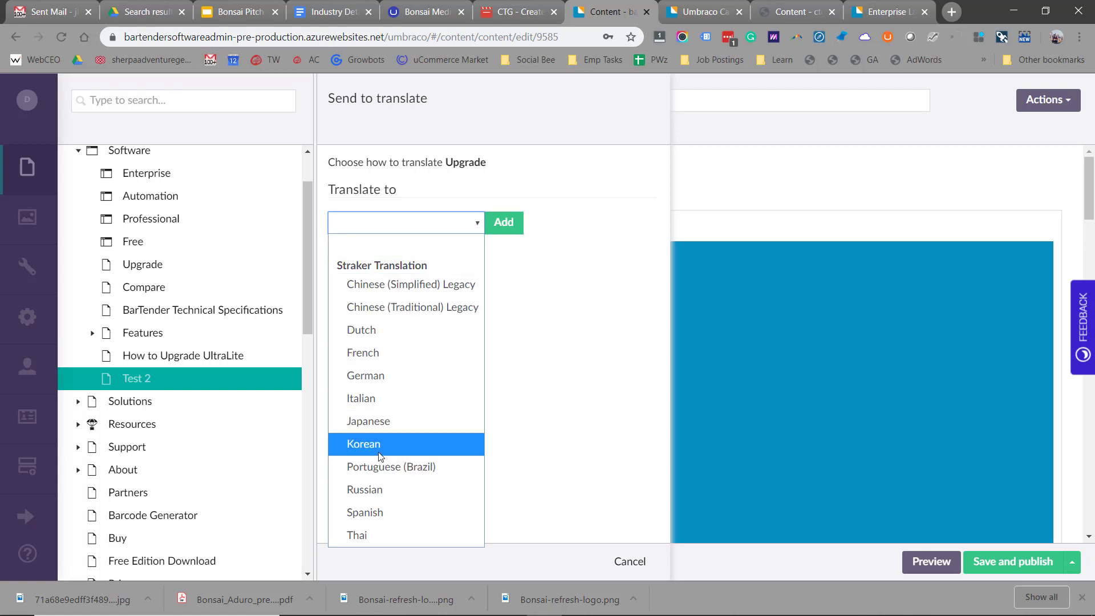
left_click(382, 375)
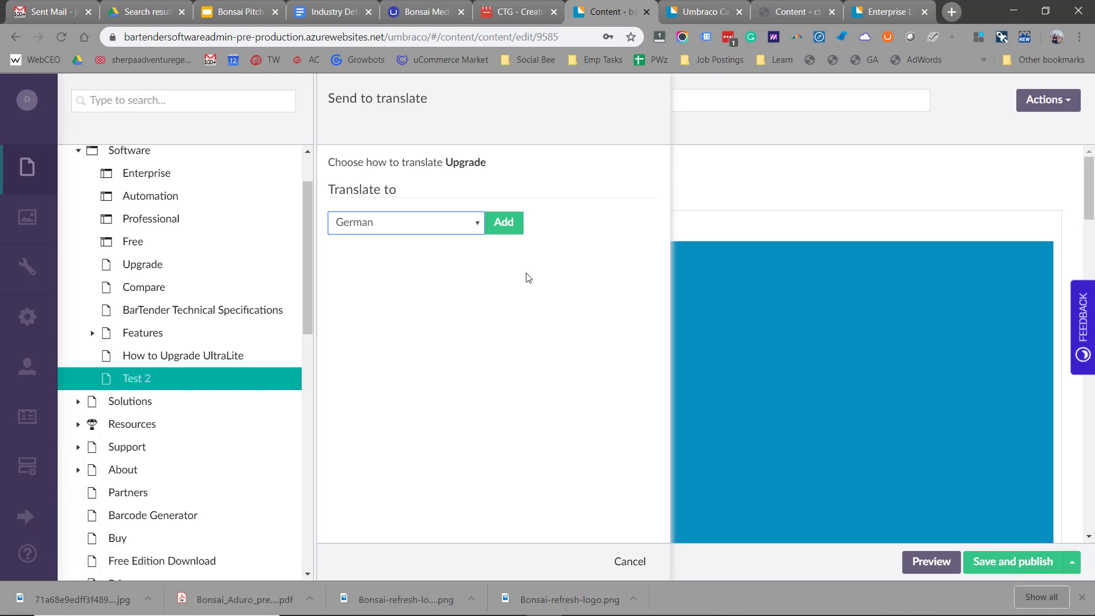
left_click(629, 562)
left_click(21, 520)
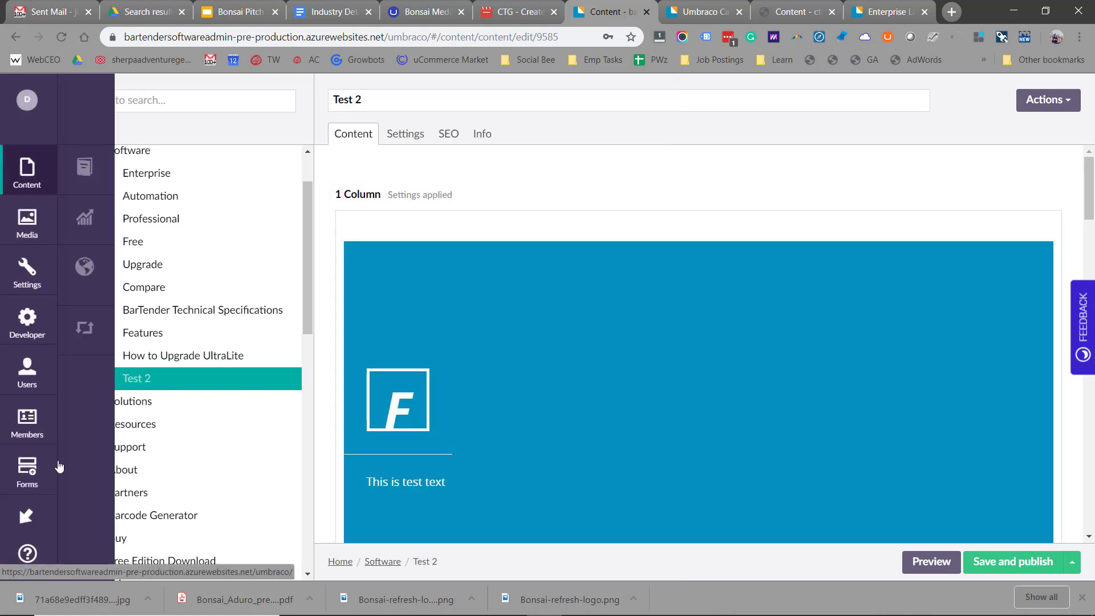
- In Translation Manager, expand the Pending list and open the Japanese entry
left_click(86, 267)
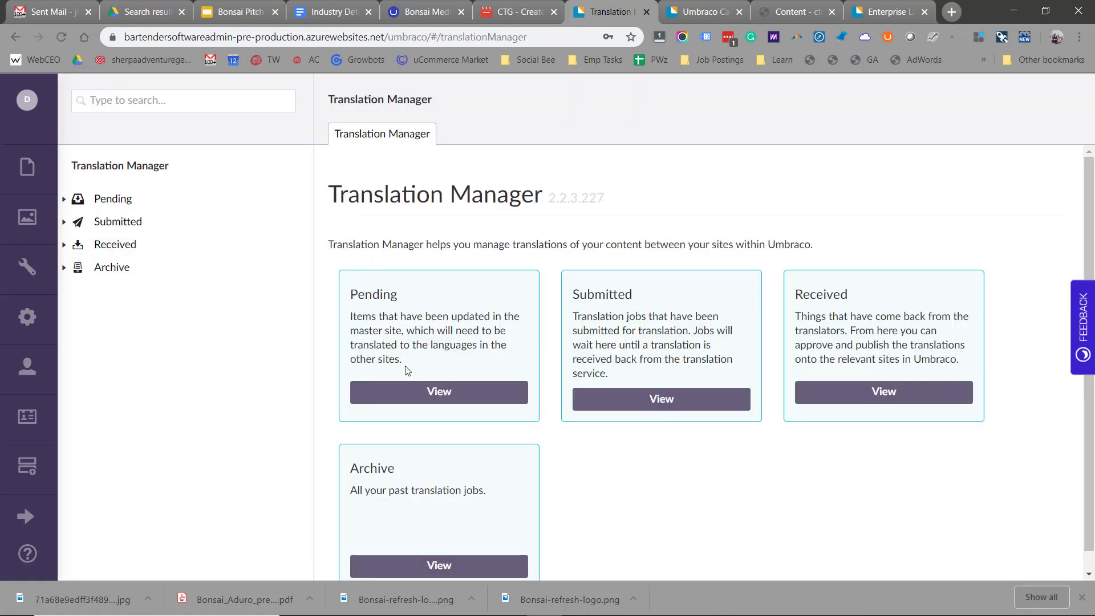
left_click(65, 200)
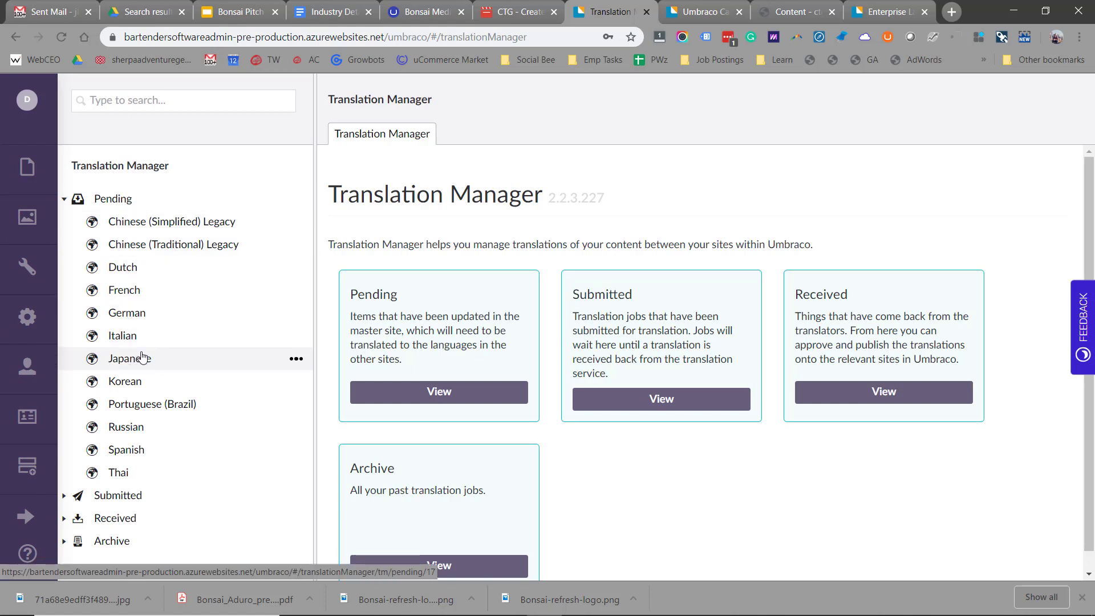
left_click(143, 357)
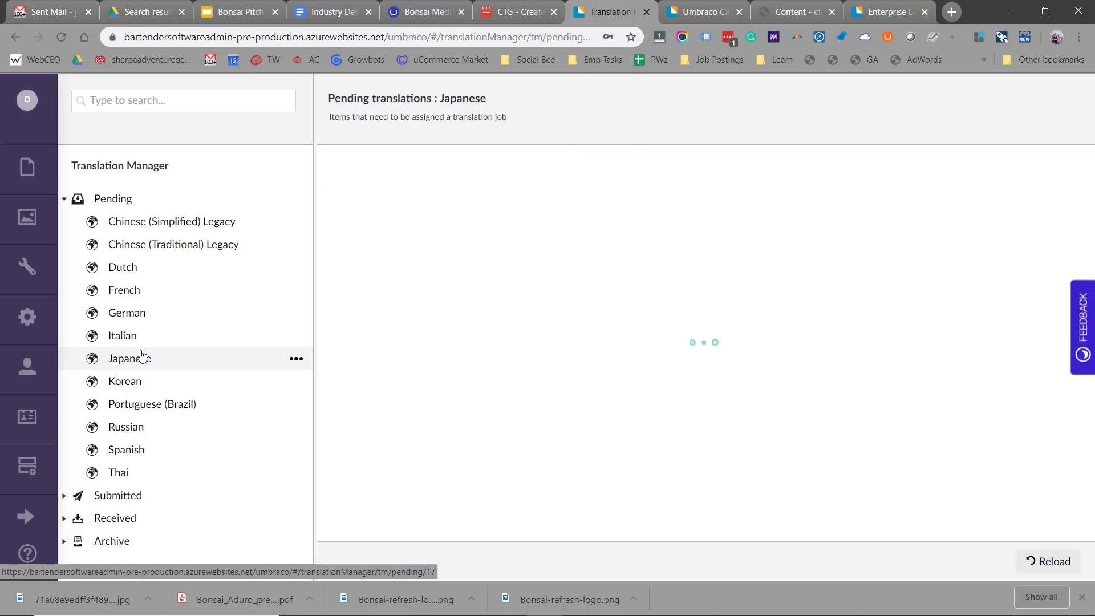